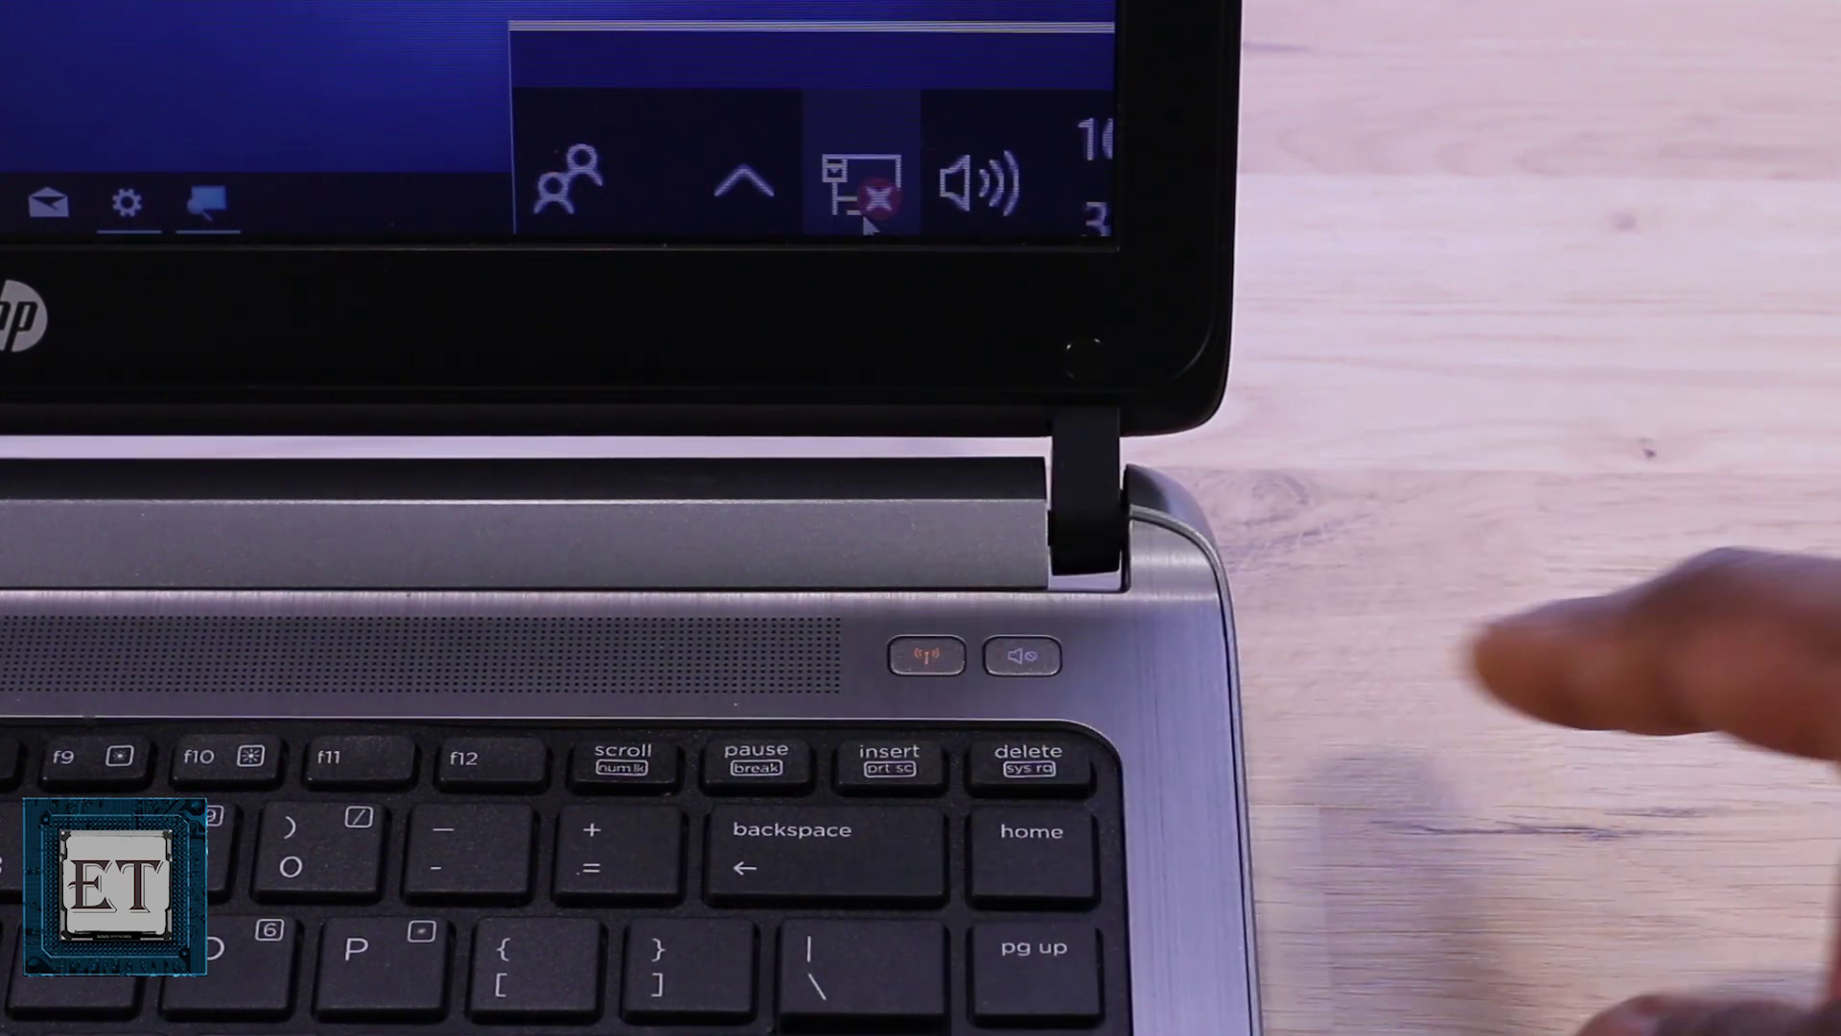
Step: Turn the laptop's wireless radio back on with its wireless function key
key(XF86AudioMute)
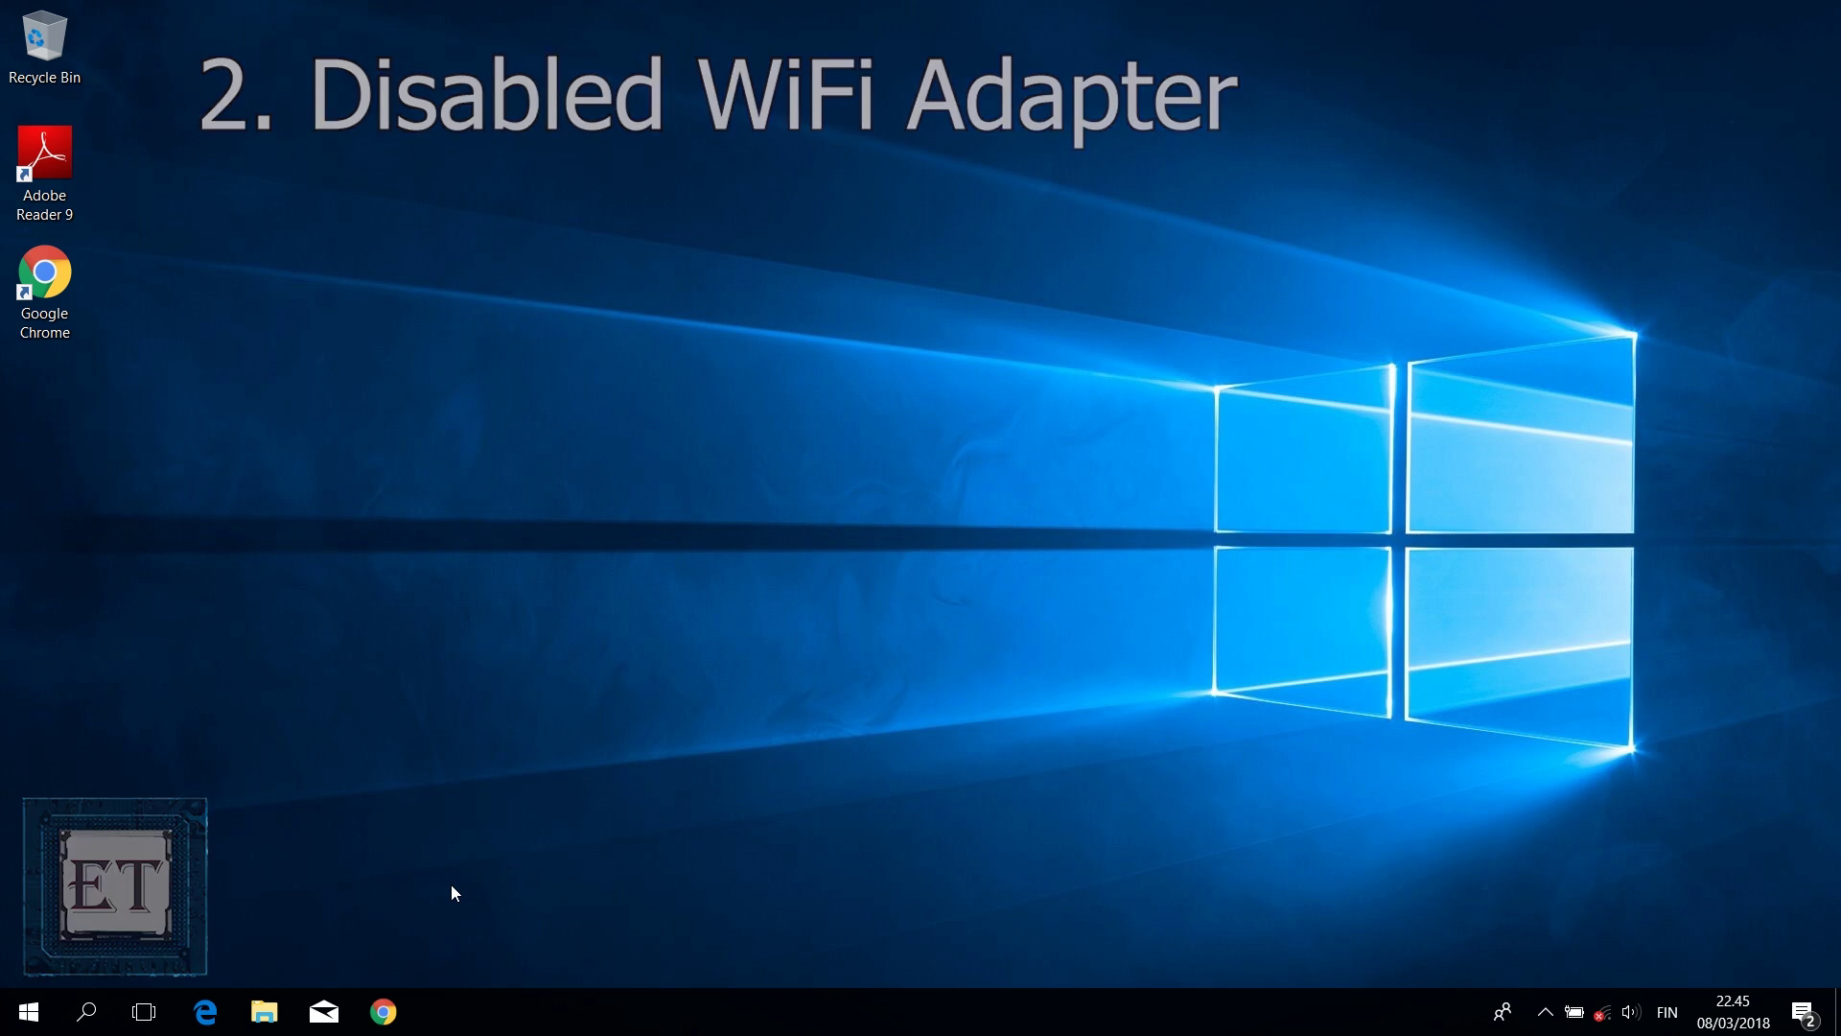
Step: Go through Settings > Network & Internet to Change adapter options and view the network adapters
click(31, 1024)
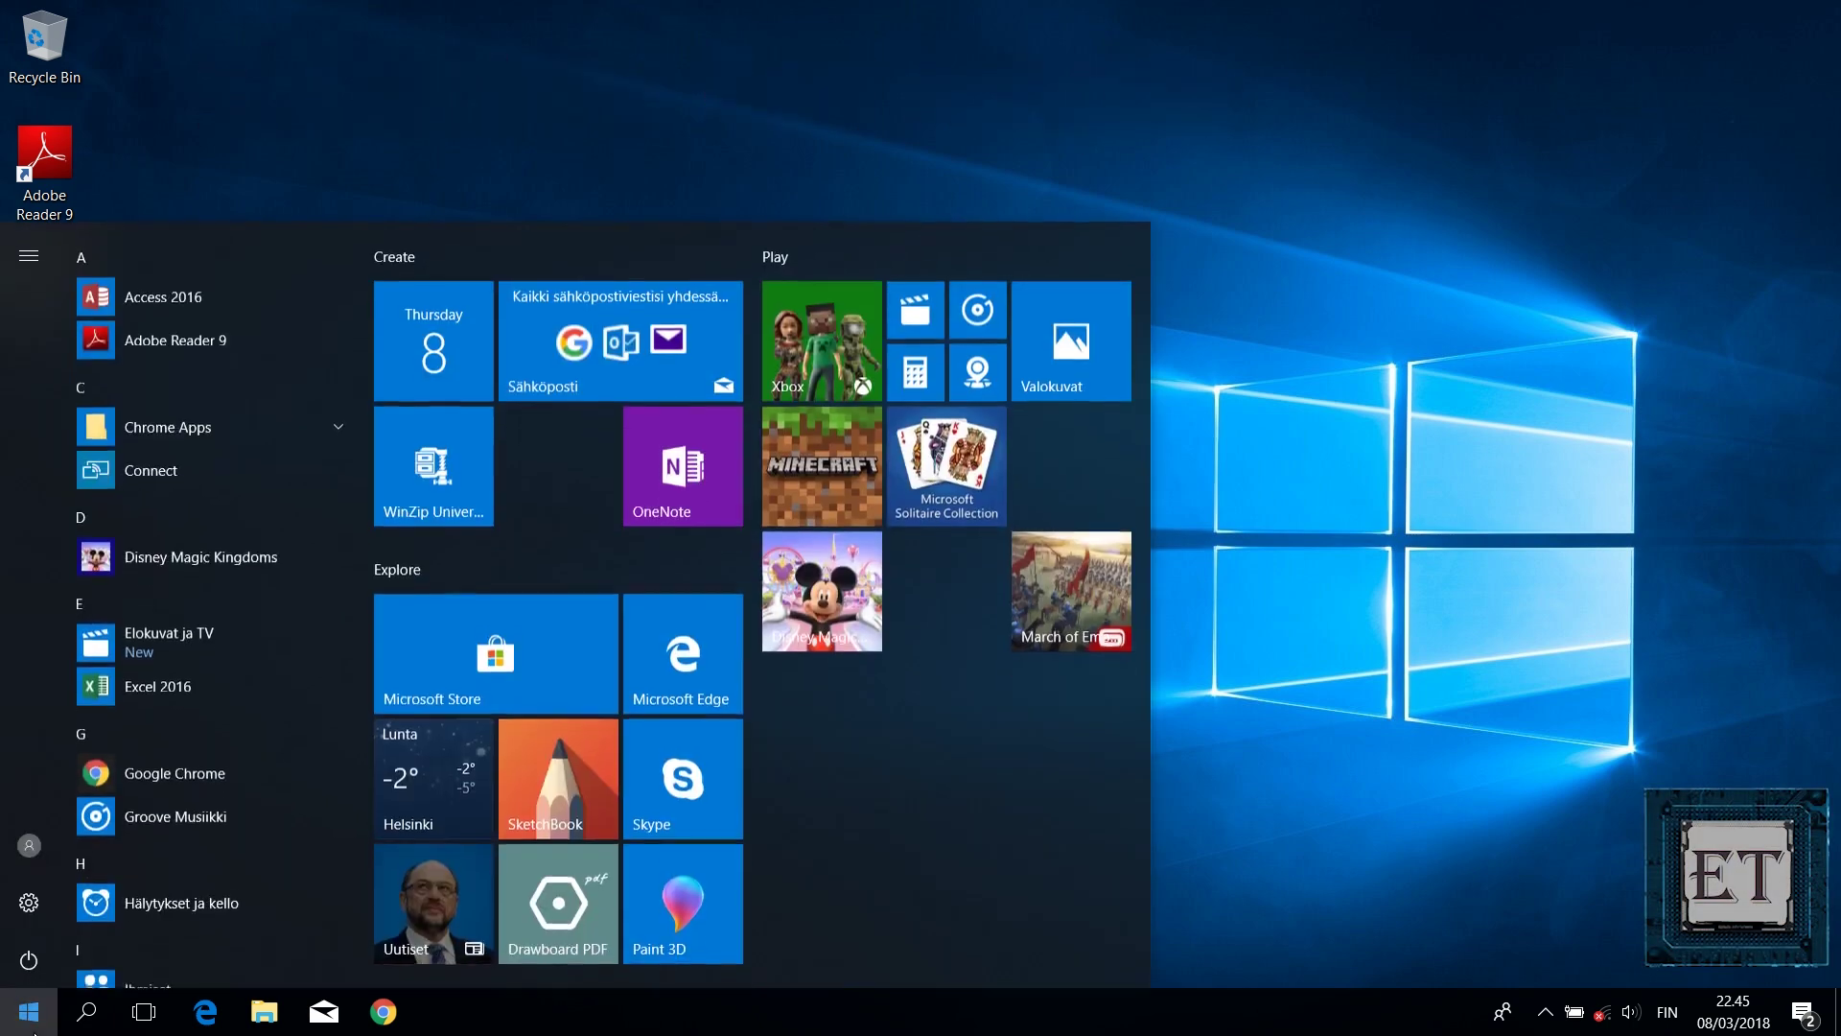
click(29, 906)
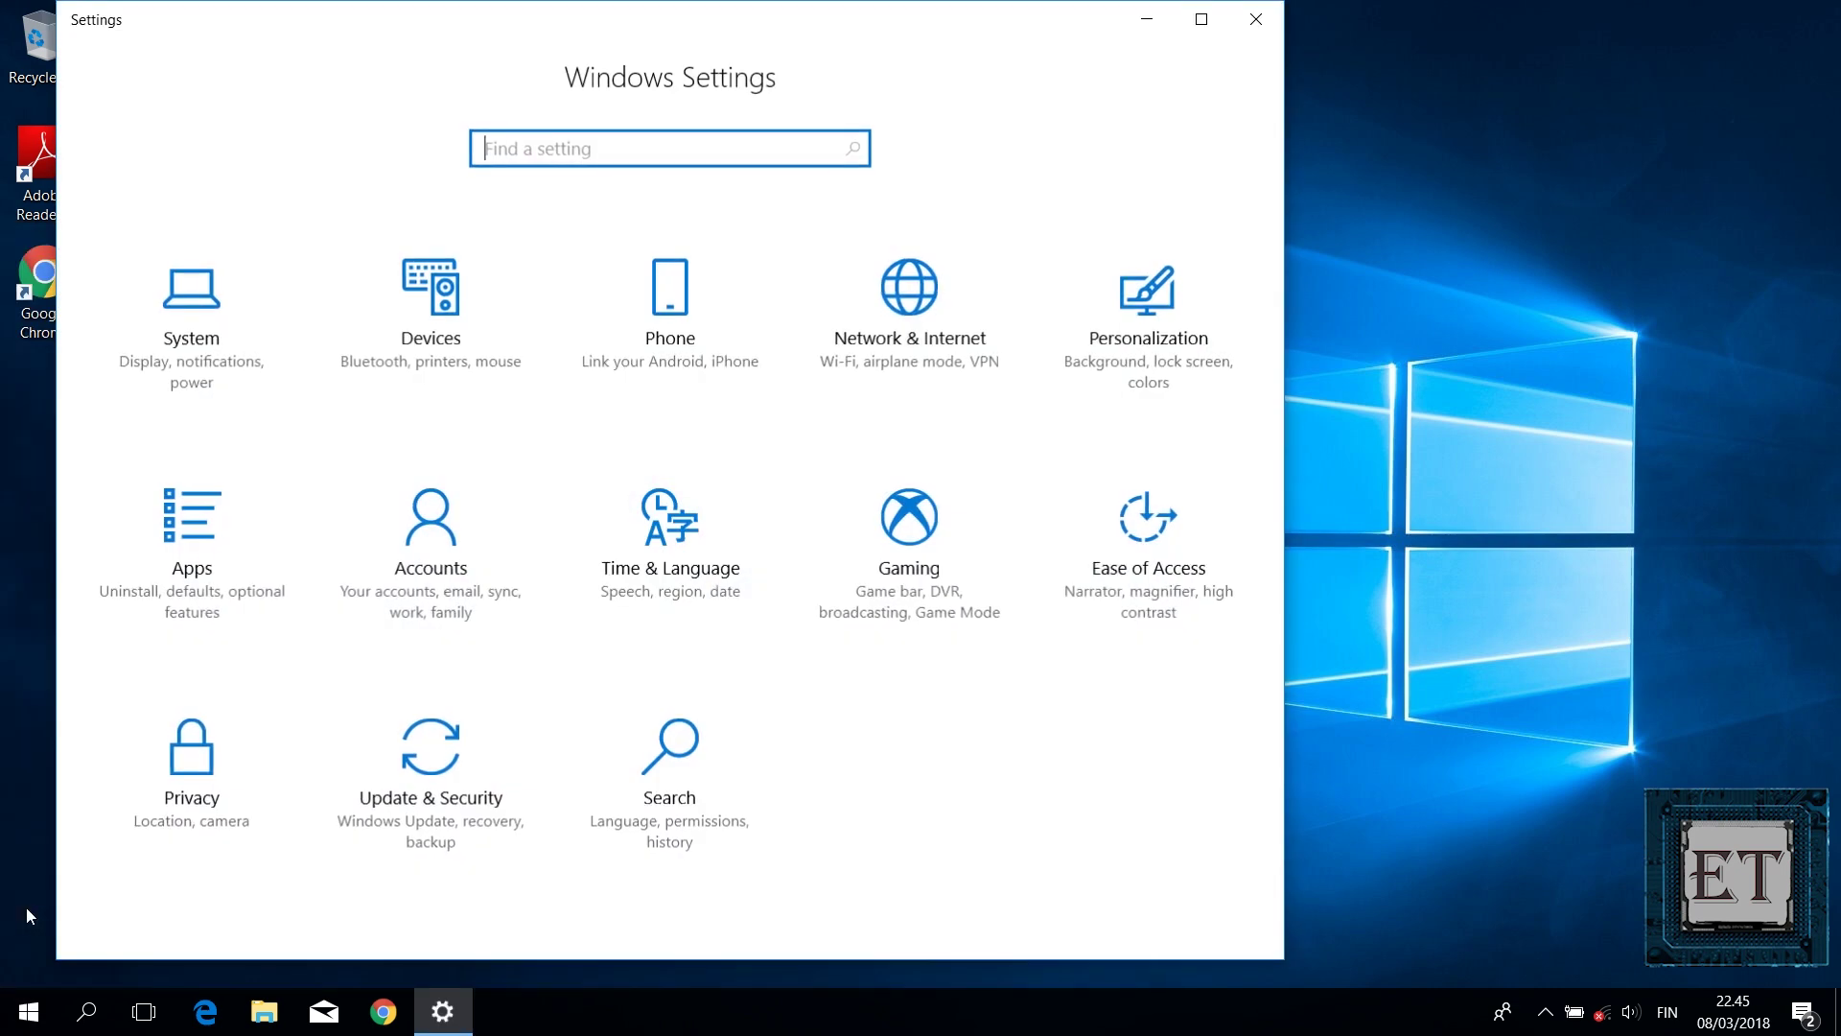
click(921, 317)
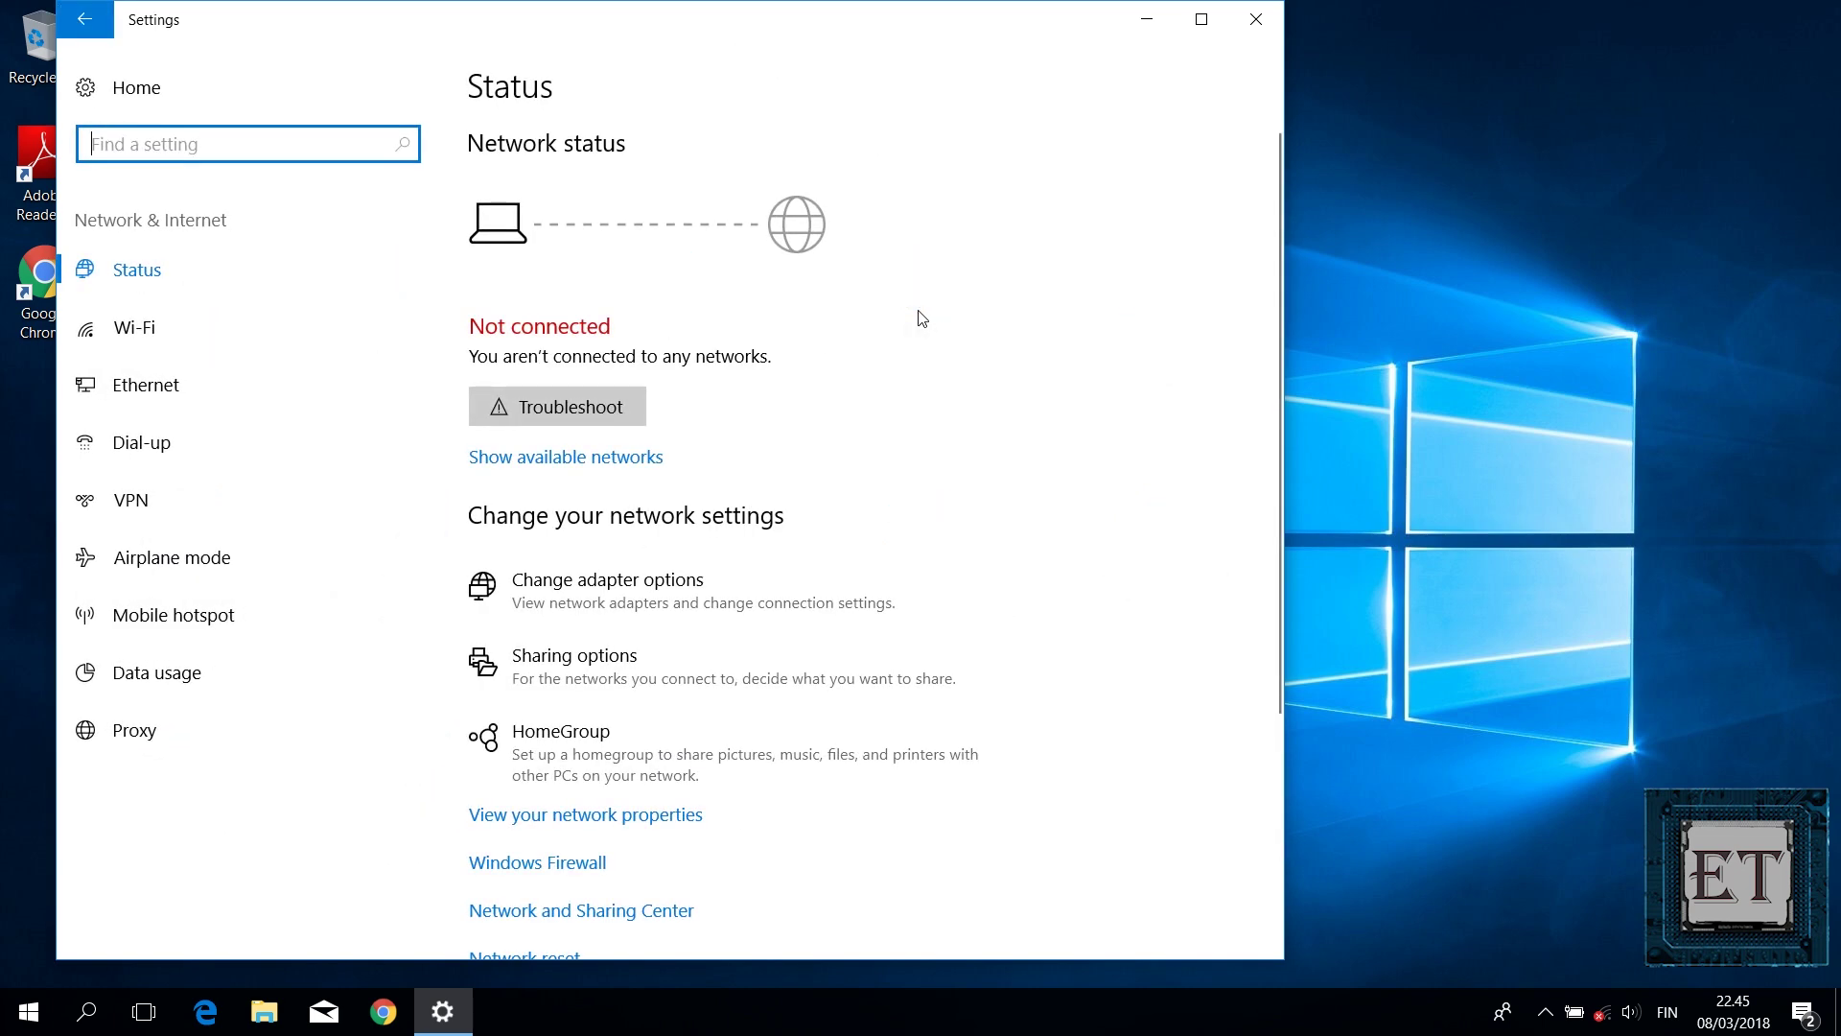
click(669, 607)
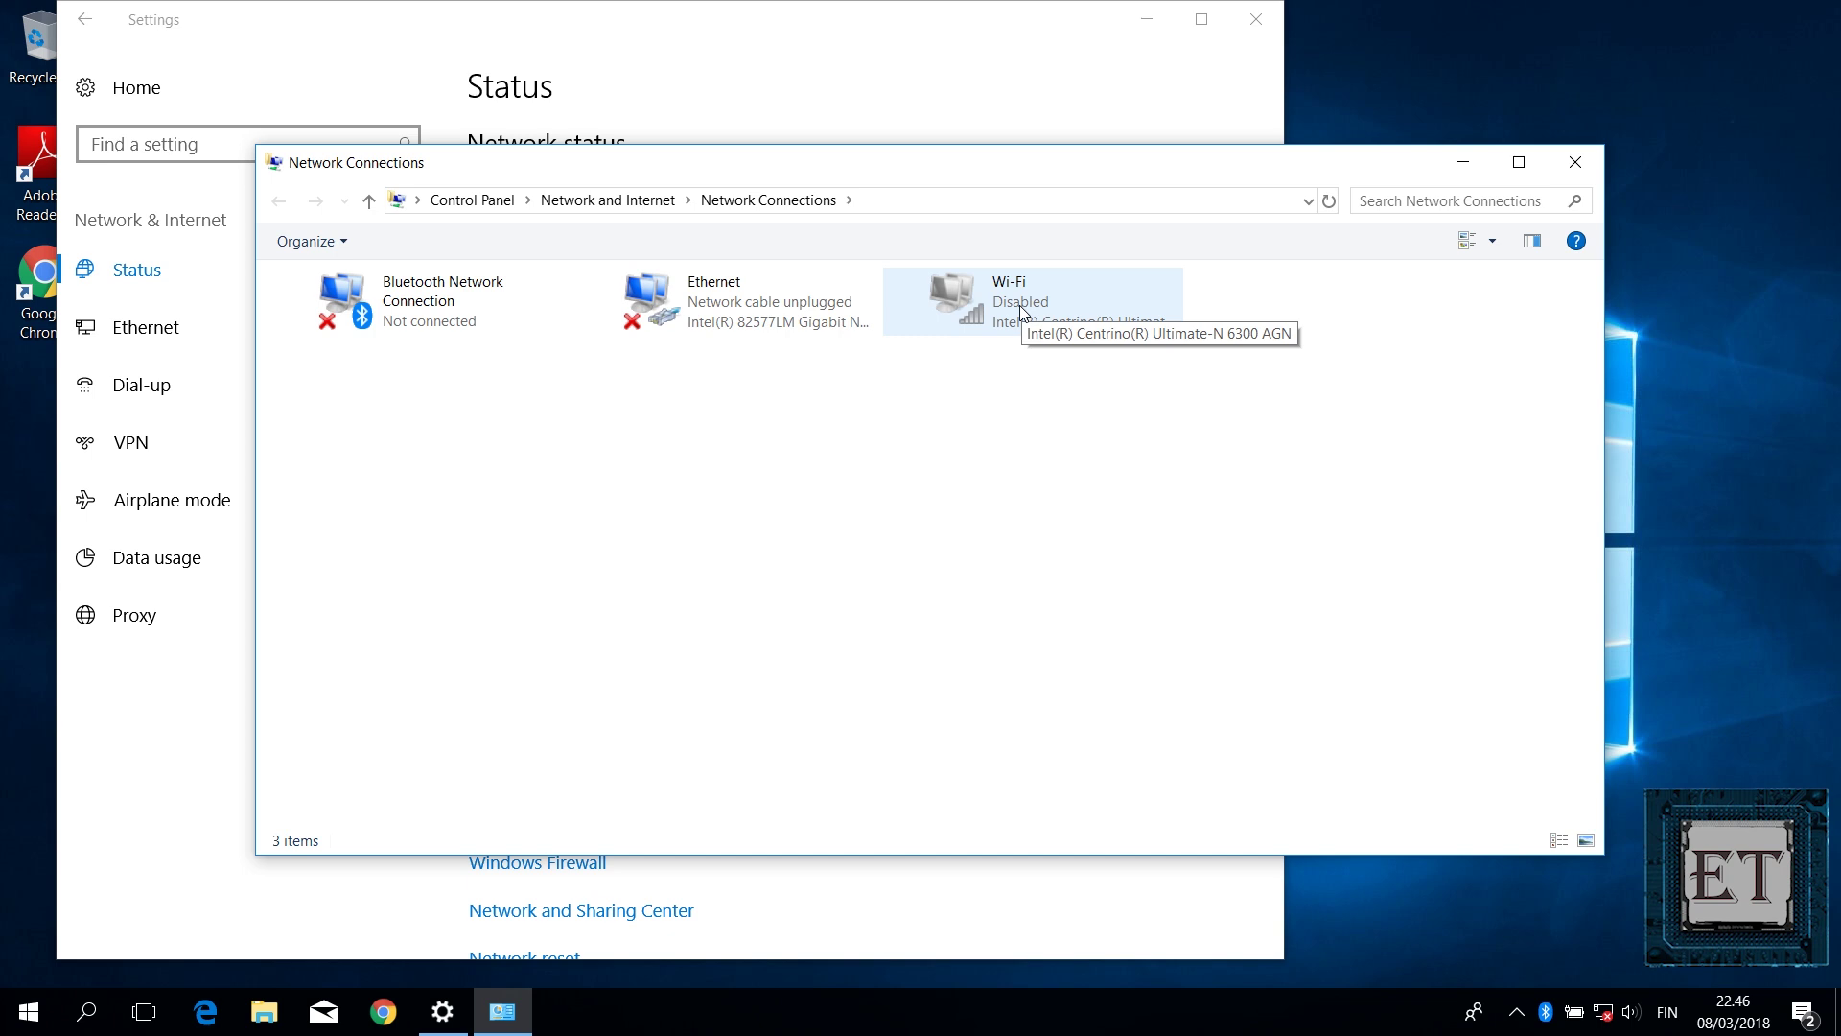
Step: Enable the disabled Wi-Fi adapter from its context menu, then deselect it
right_click(1022, 311)
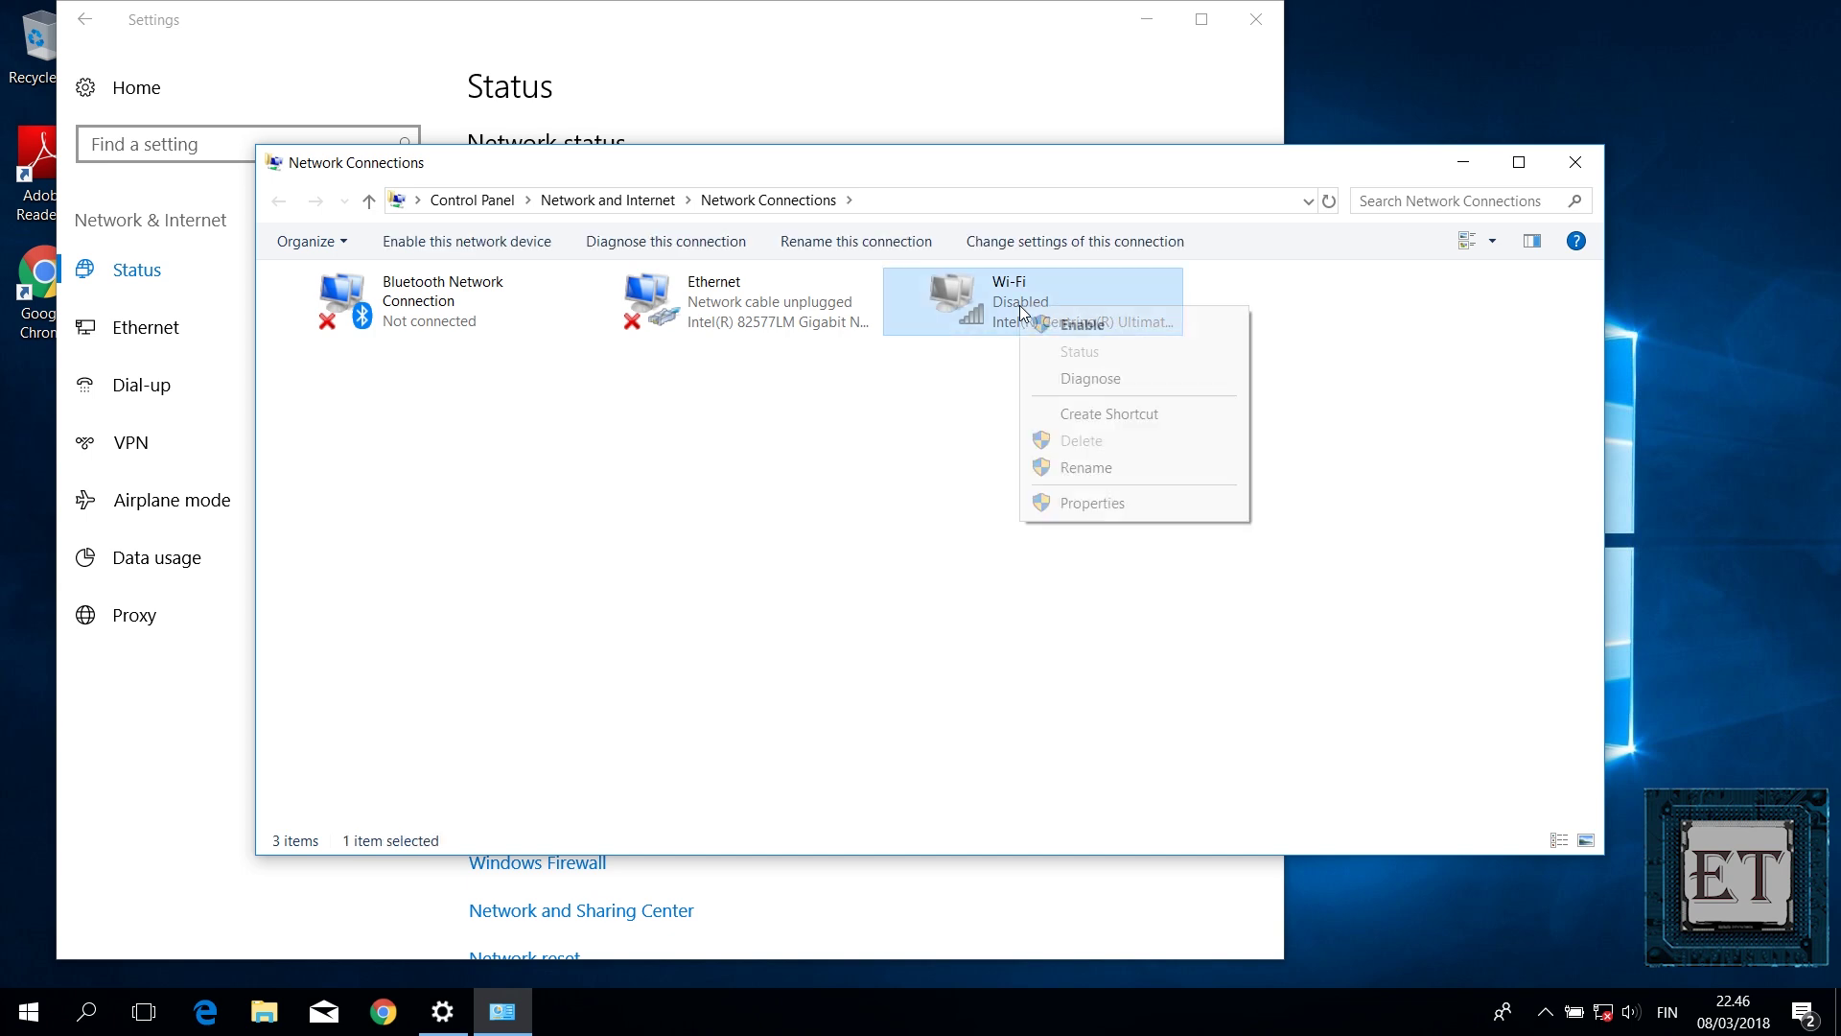
click(1036, 329)
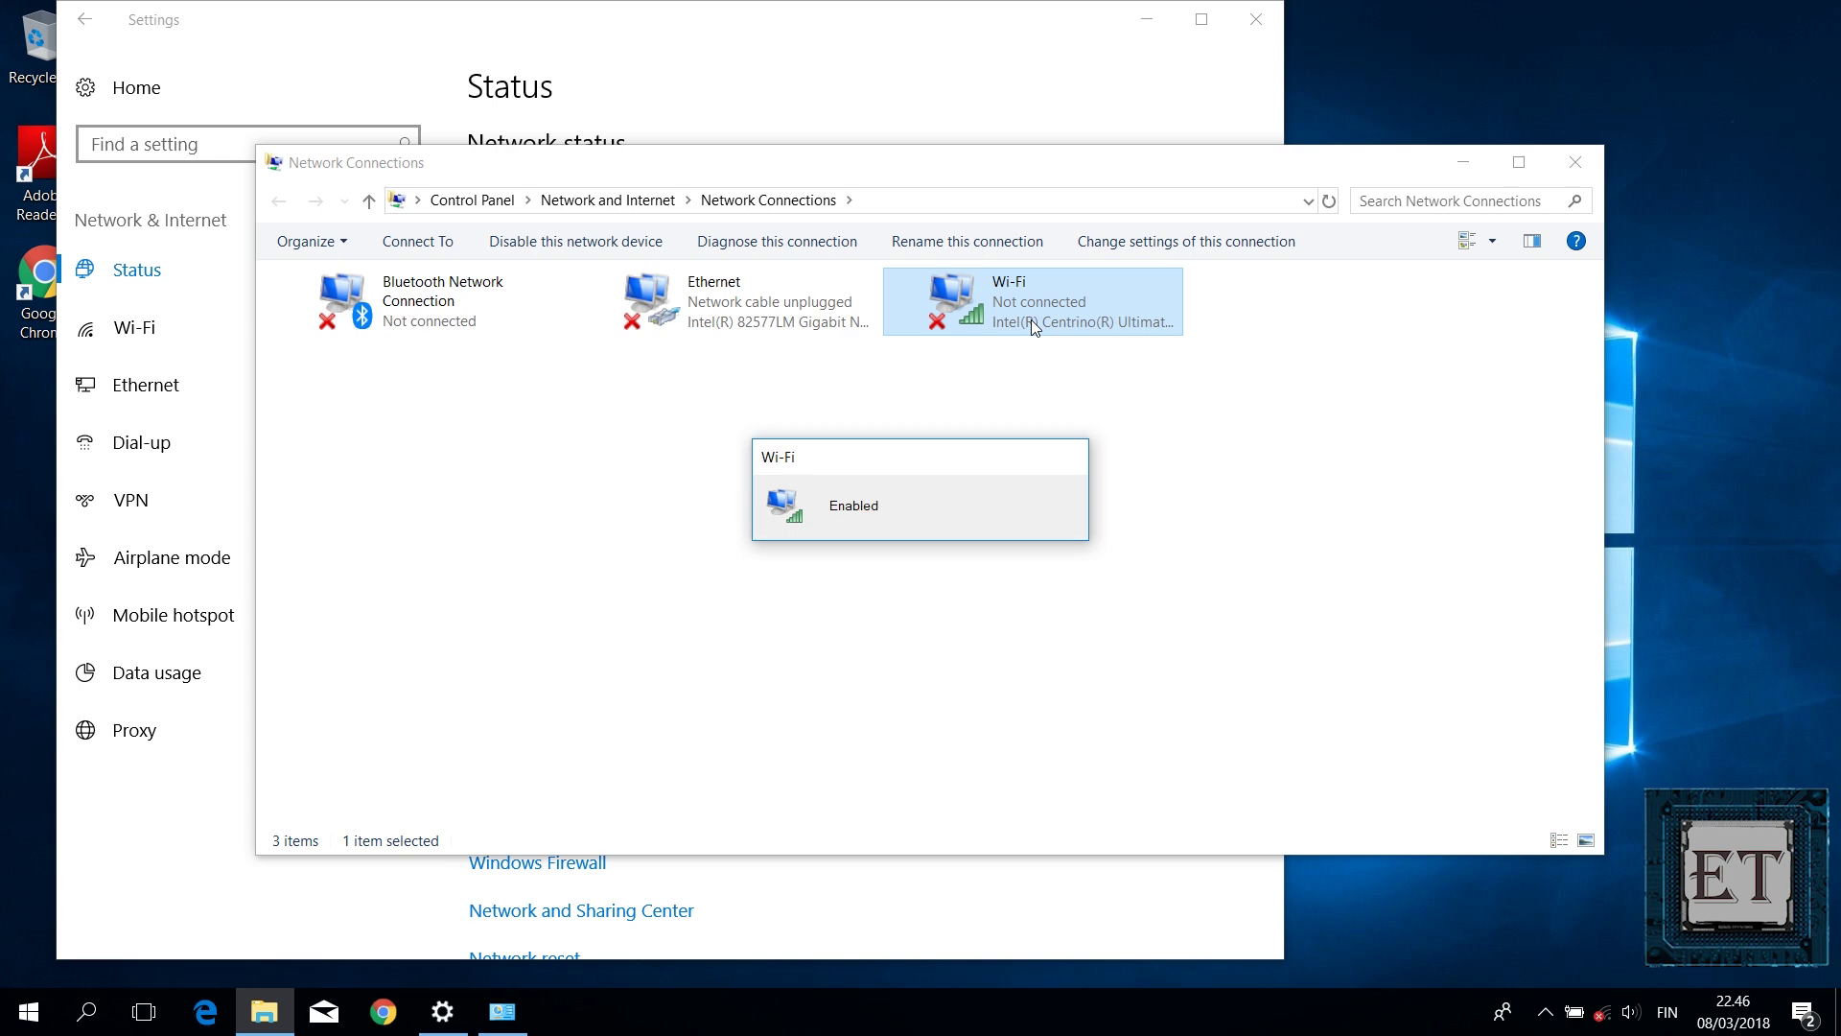
click(1028, 600)
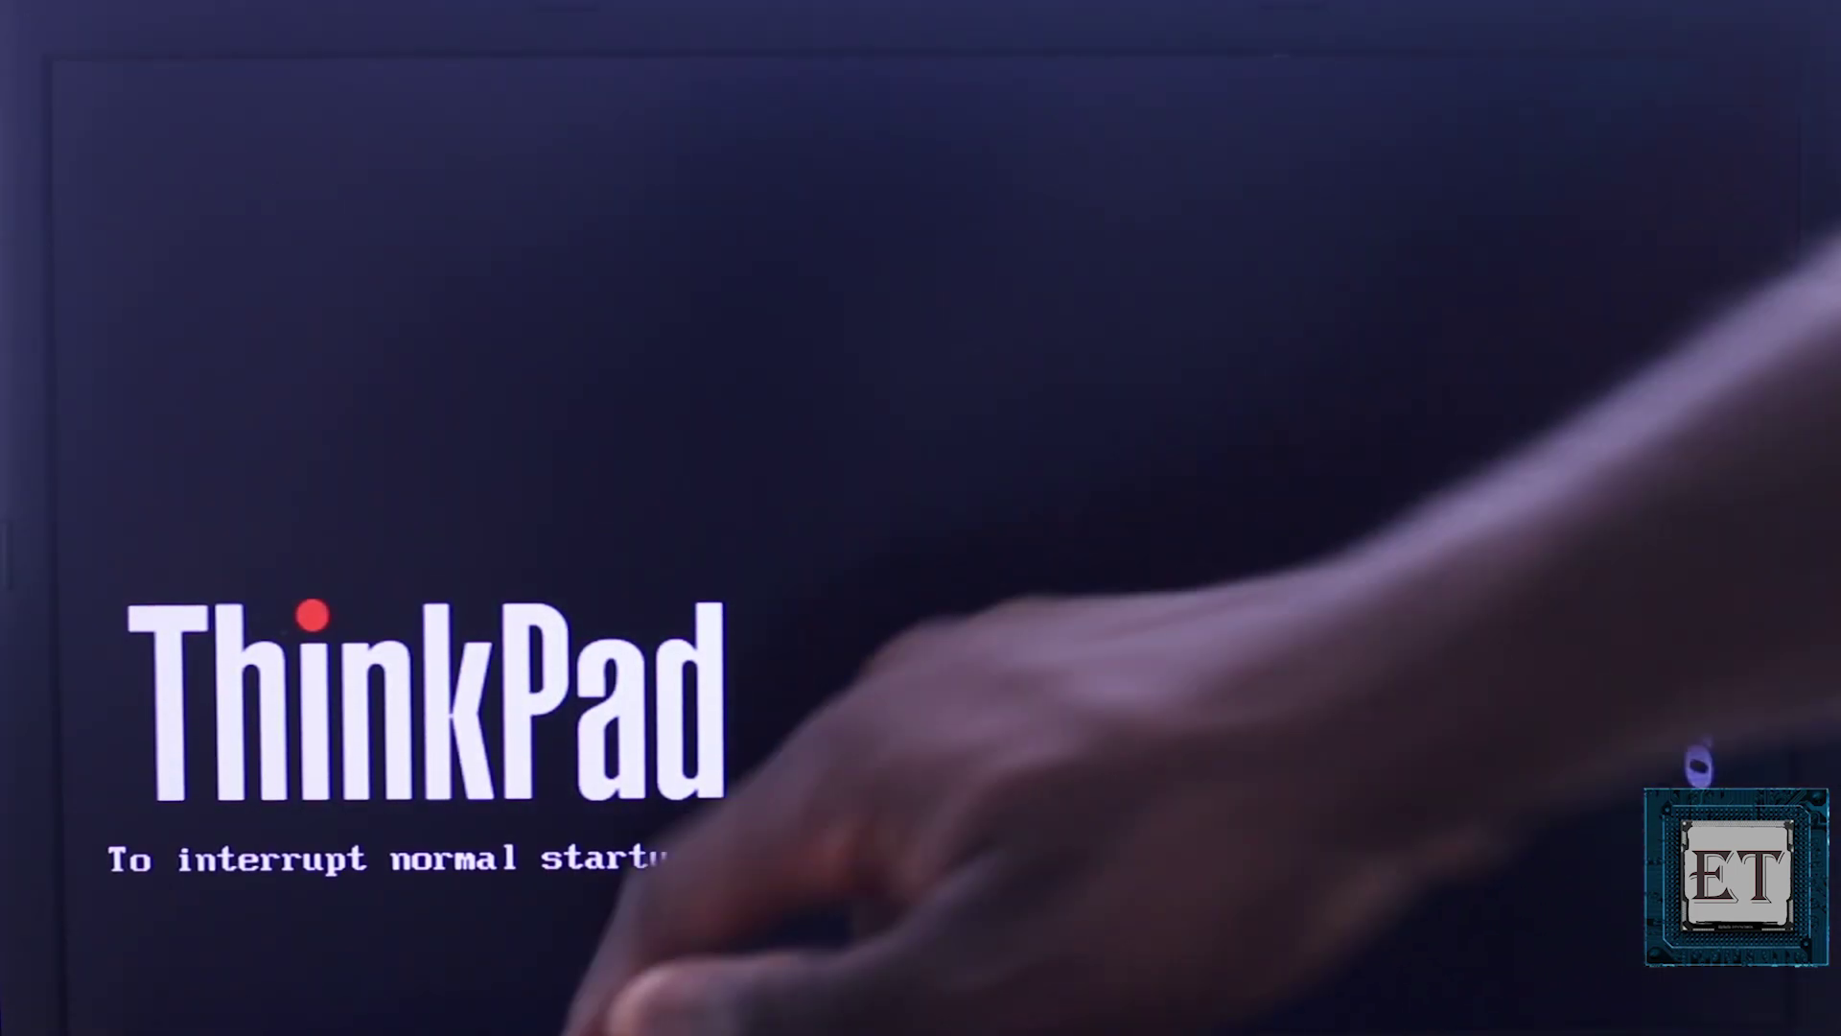
Step: Enter ThinkPad BIOS setup and go to Security > I/O Port Access > Wireless LAN
key(Return)
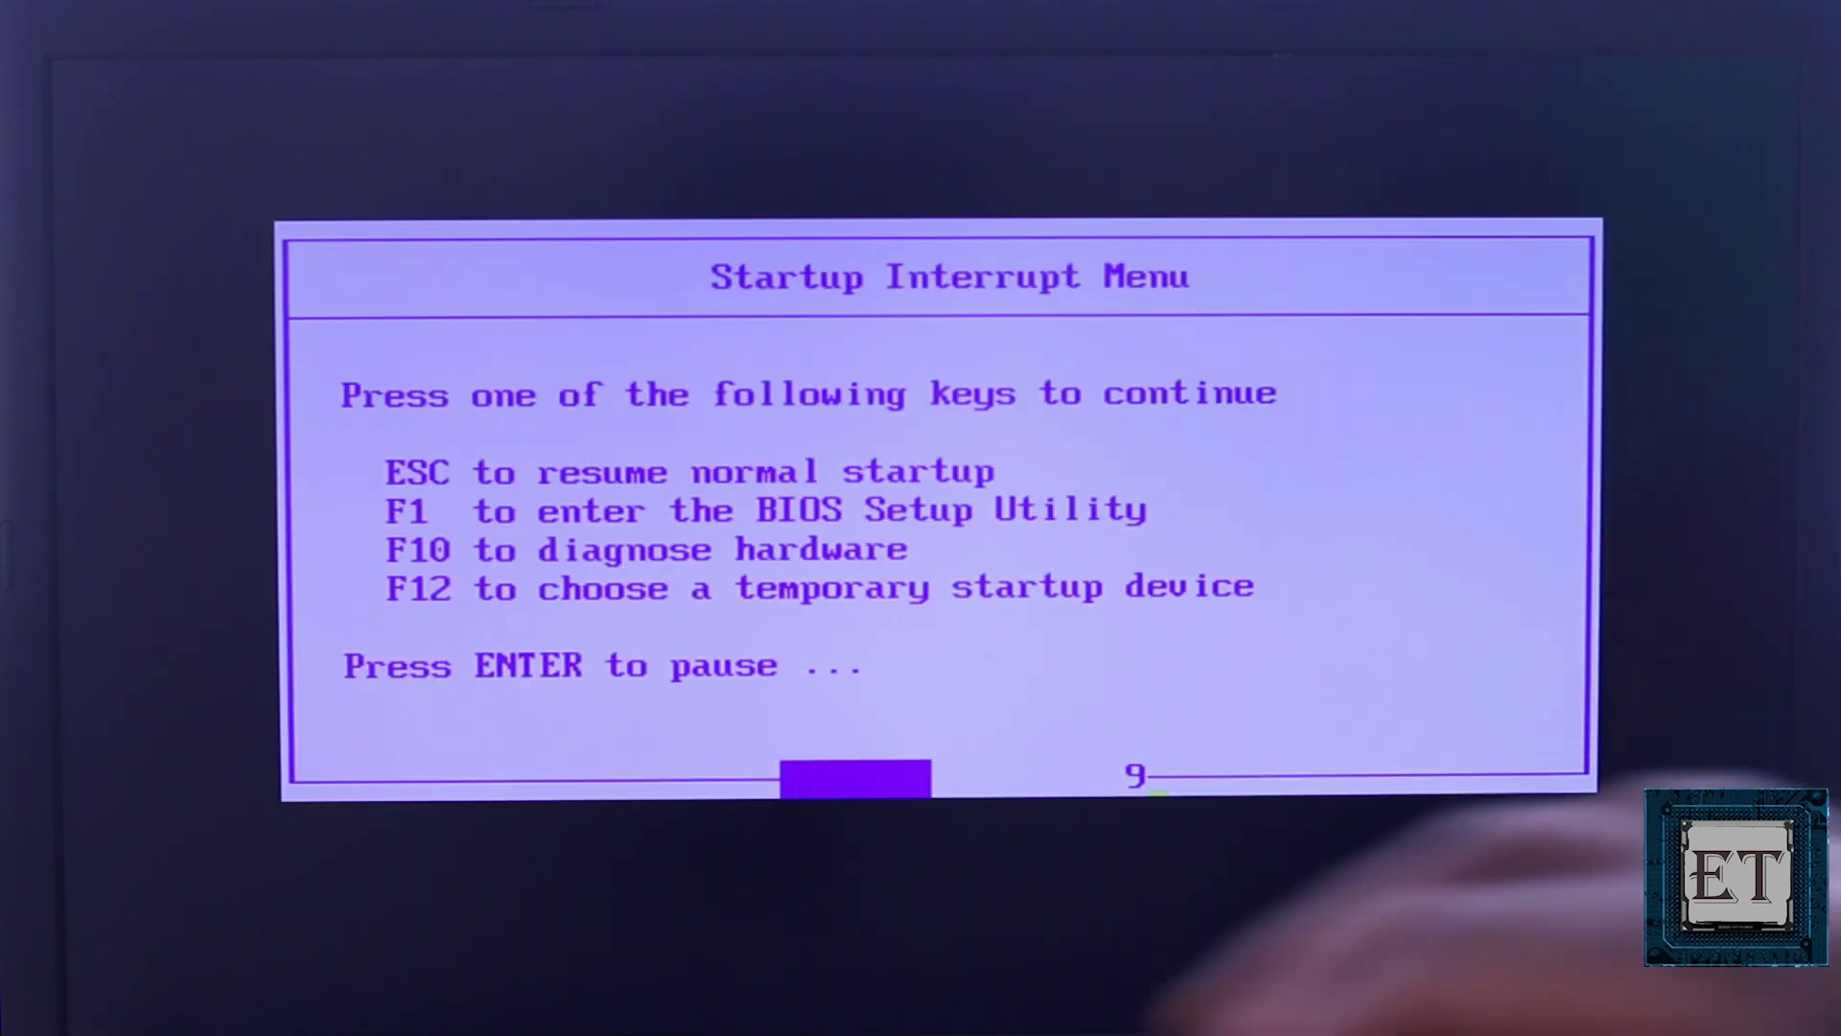
key(F1)
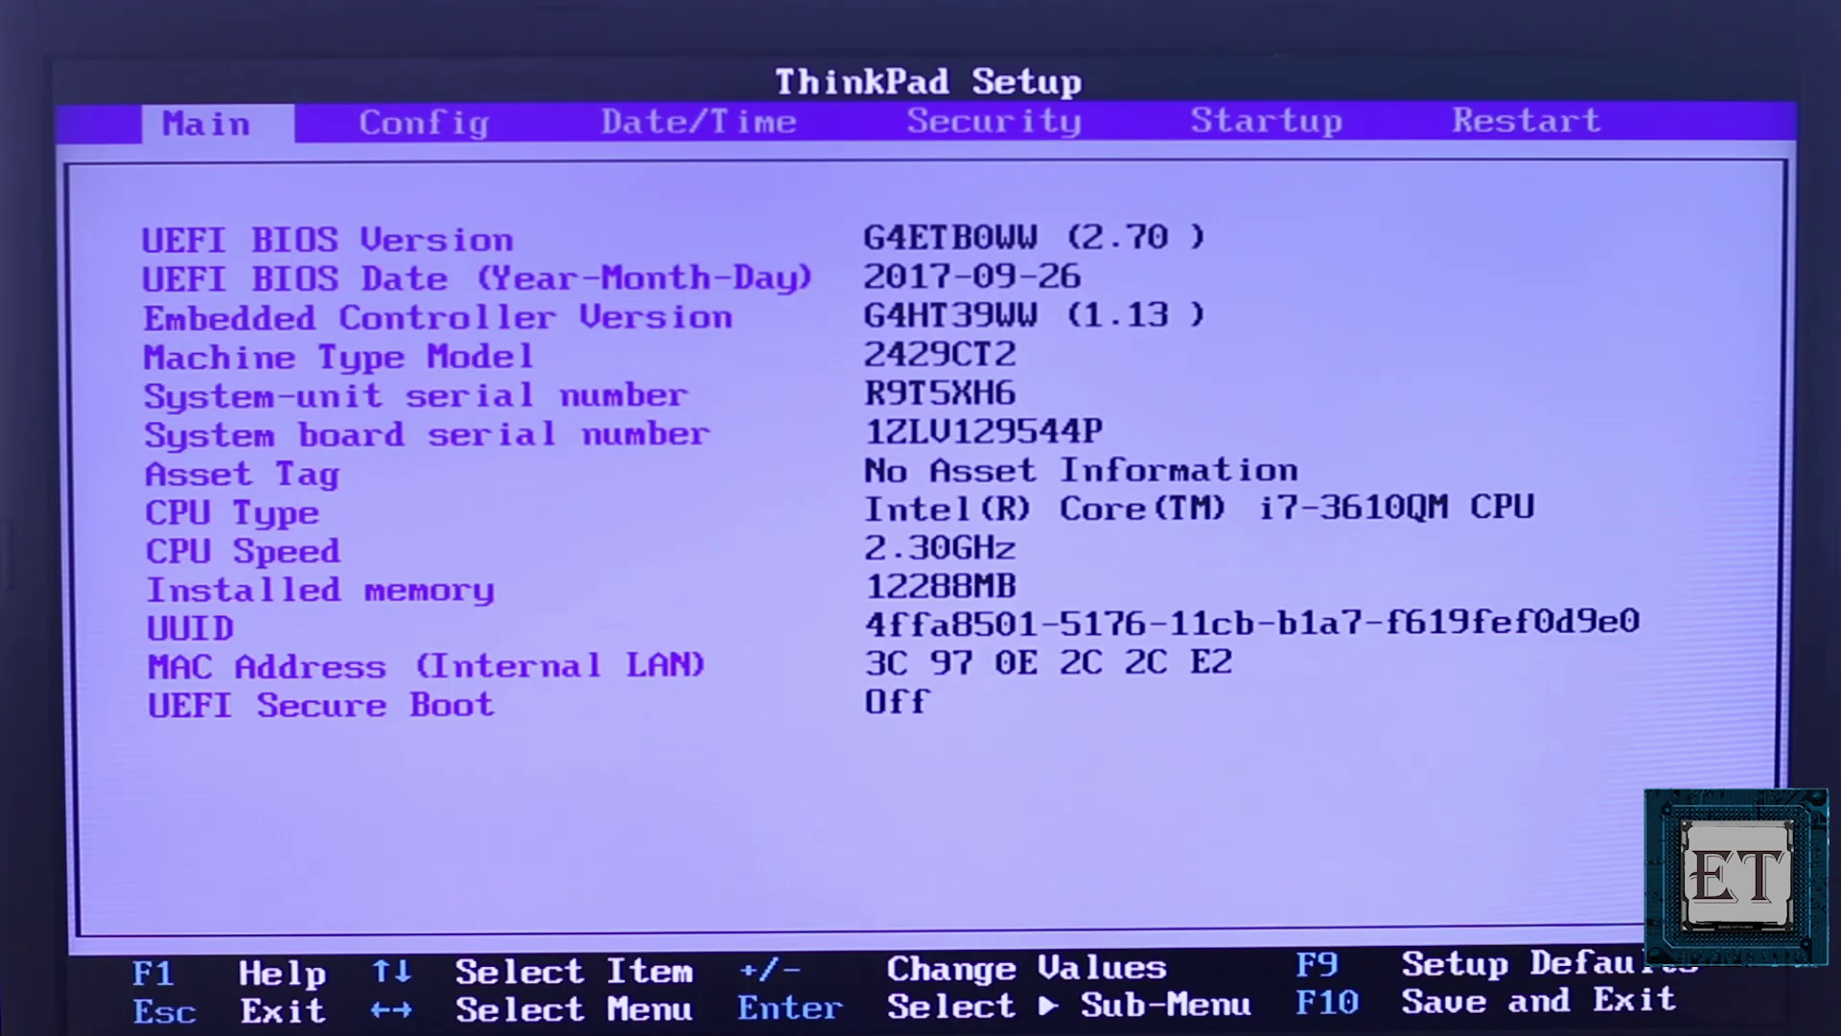
key(Right)
key(Right)
key(Right)
key(Down)
key(Down)
key(Down)
key(Down)
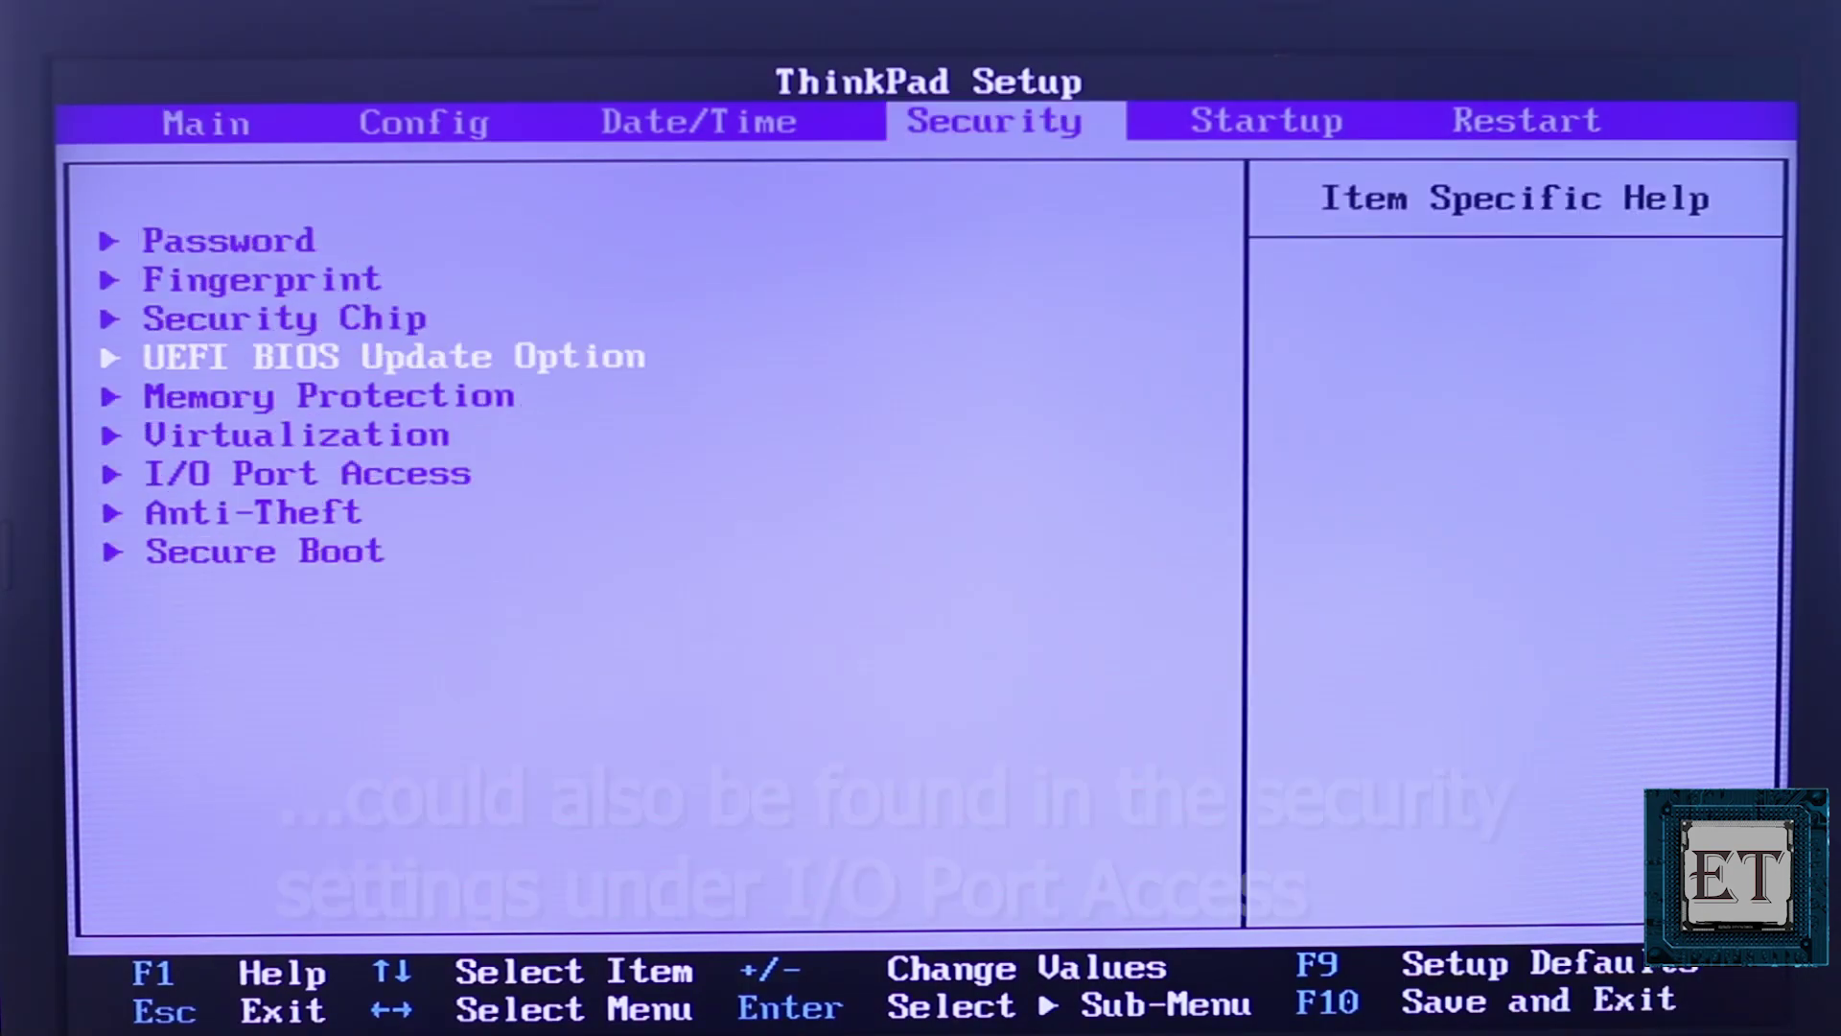
key(Down)
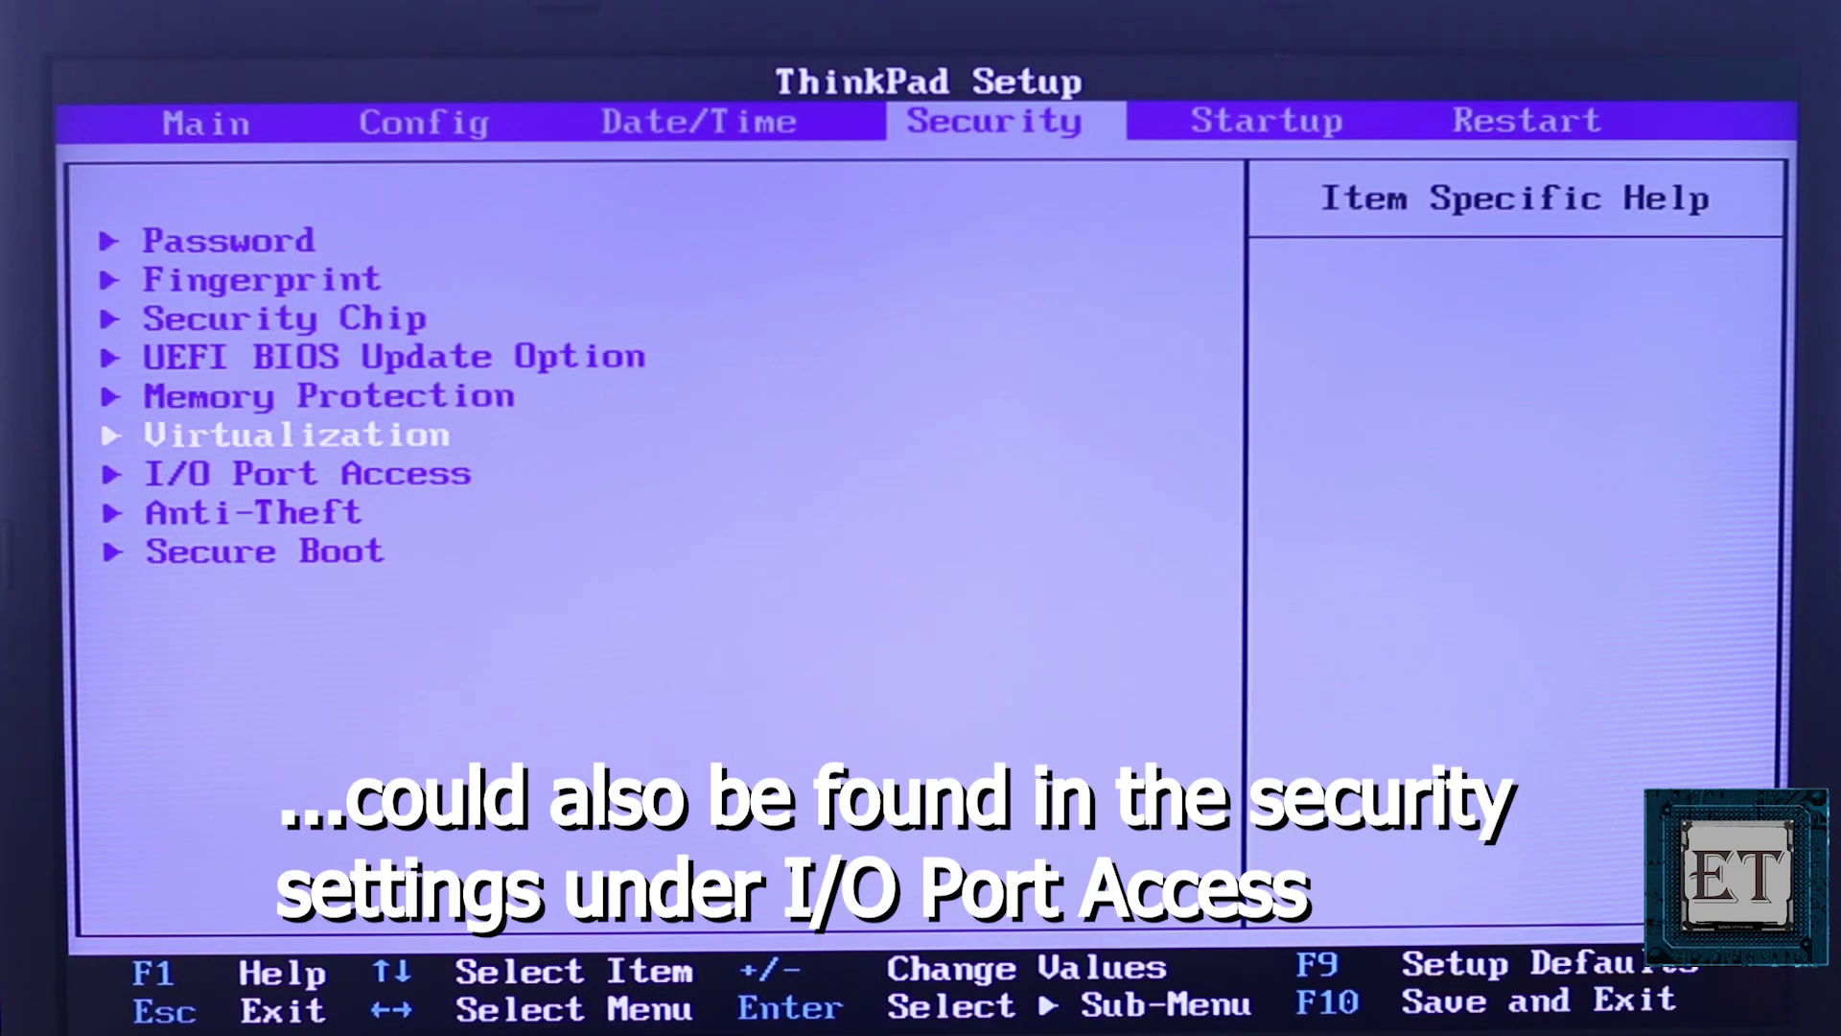
key(Down)
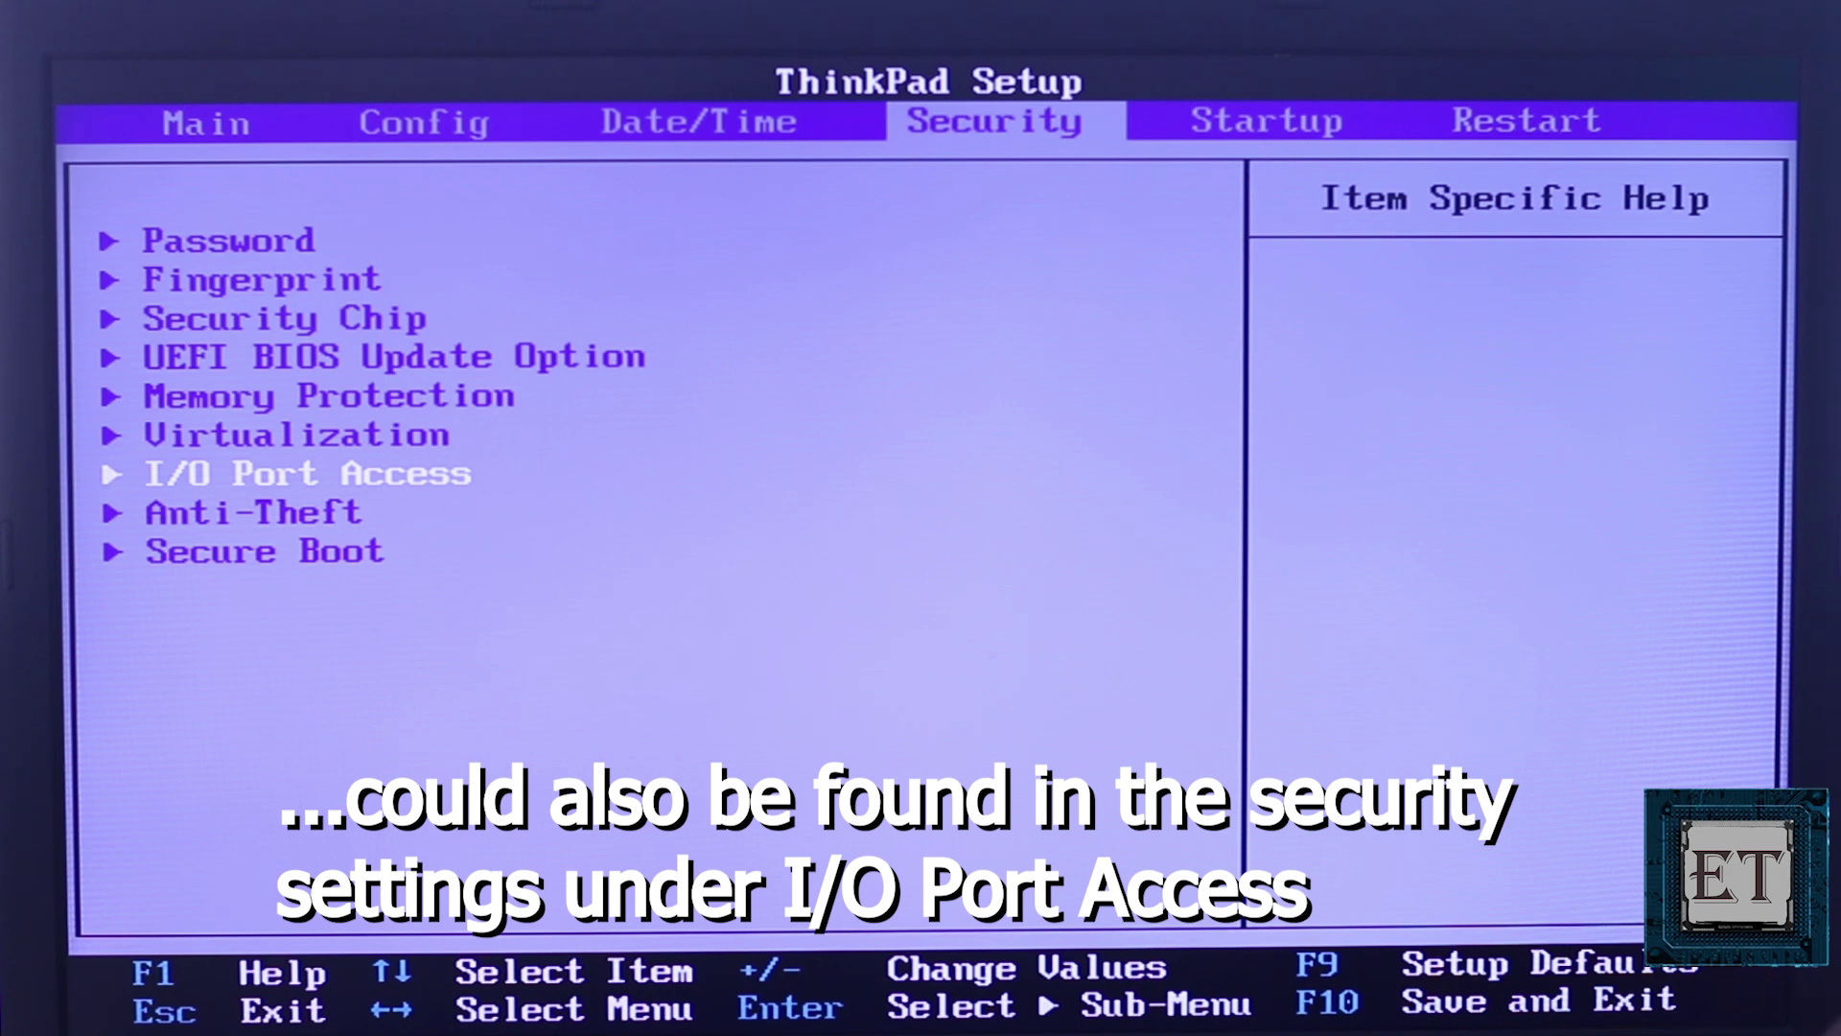
key(Return)
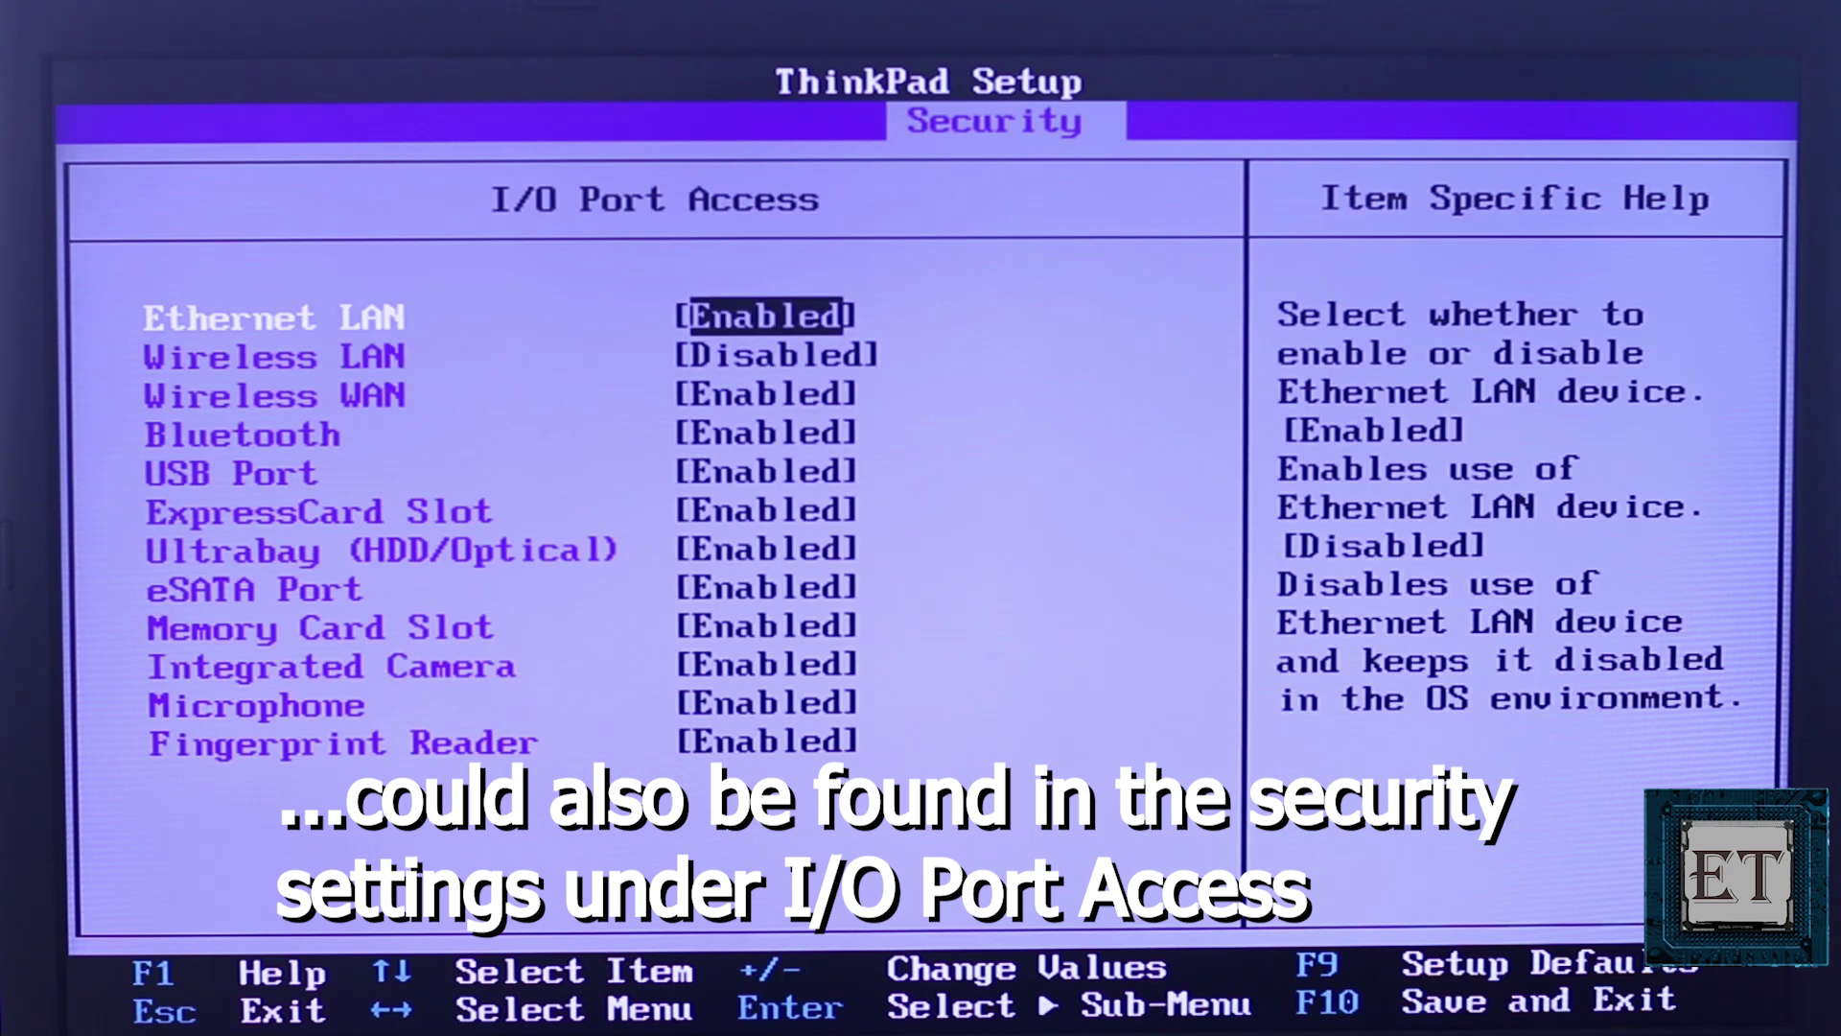
key(Down)
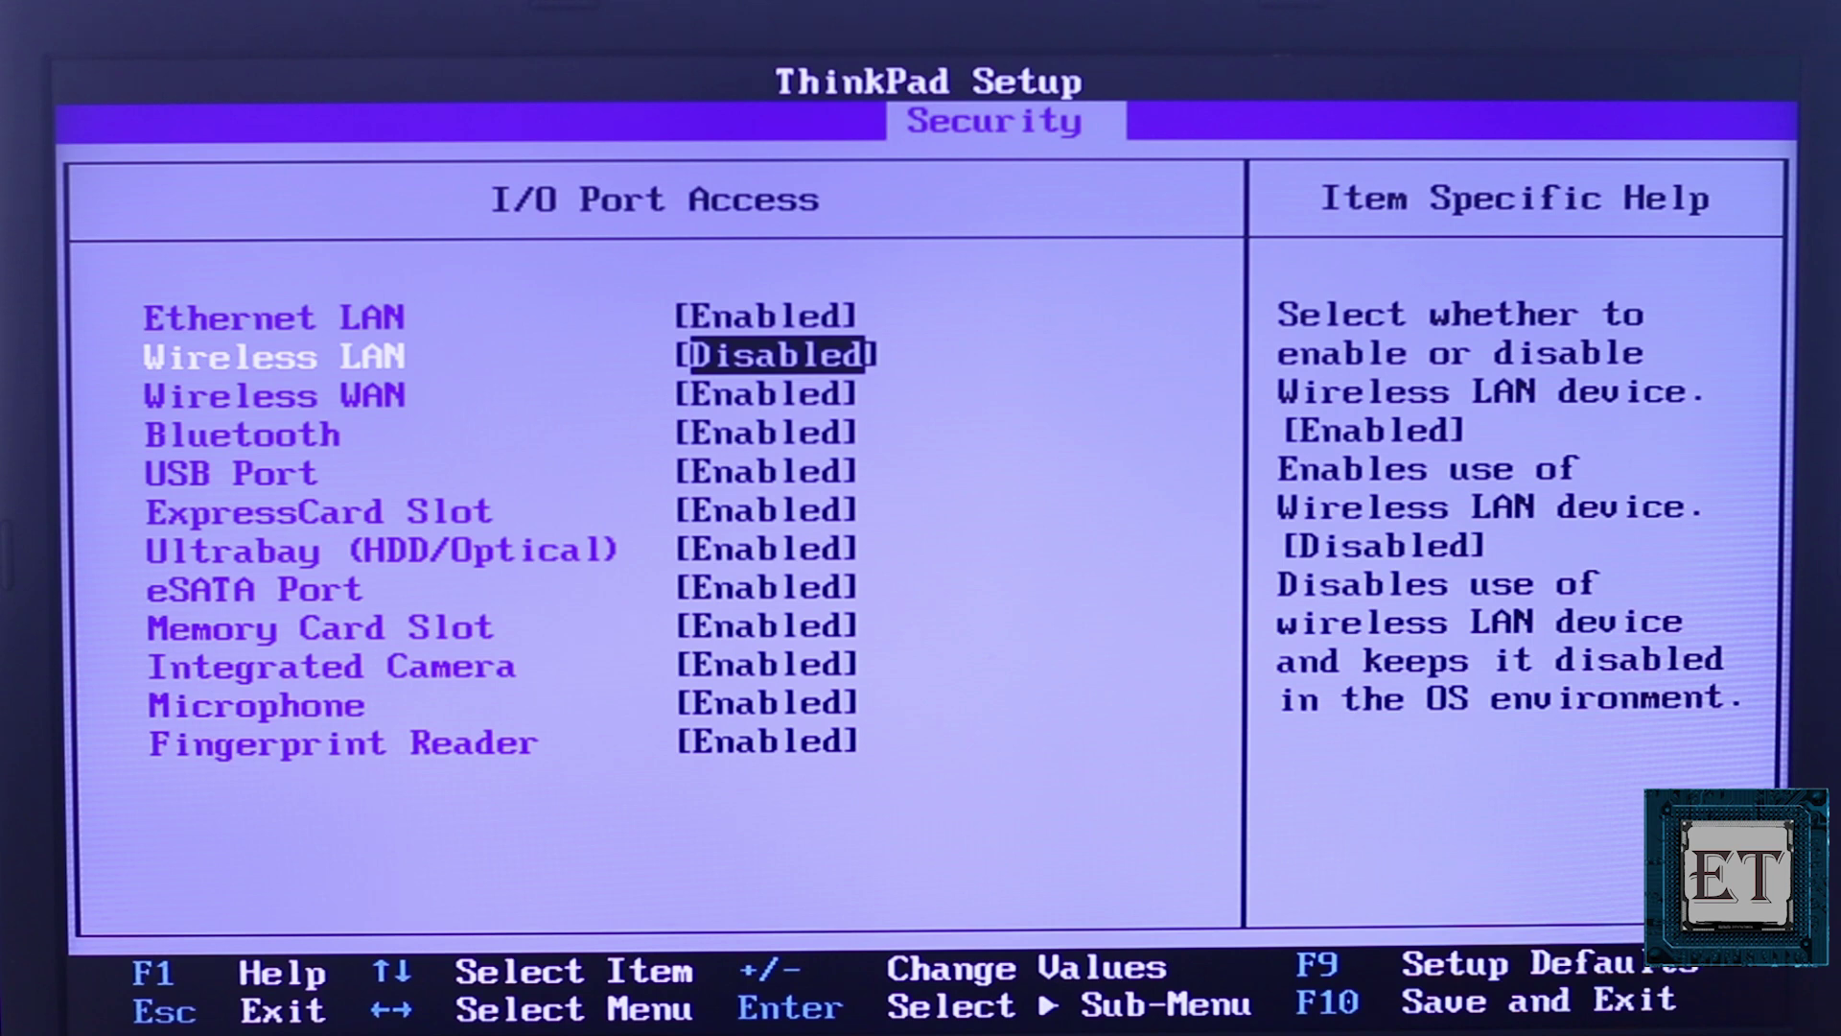
Step: Set Wireless LAN to Enabled, then save the changes and exit with F10
key(Return)
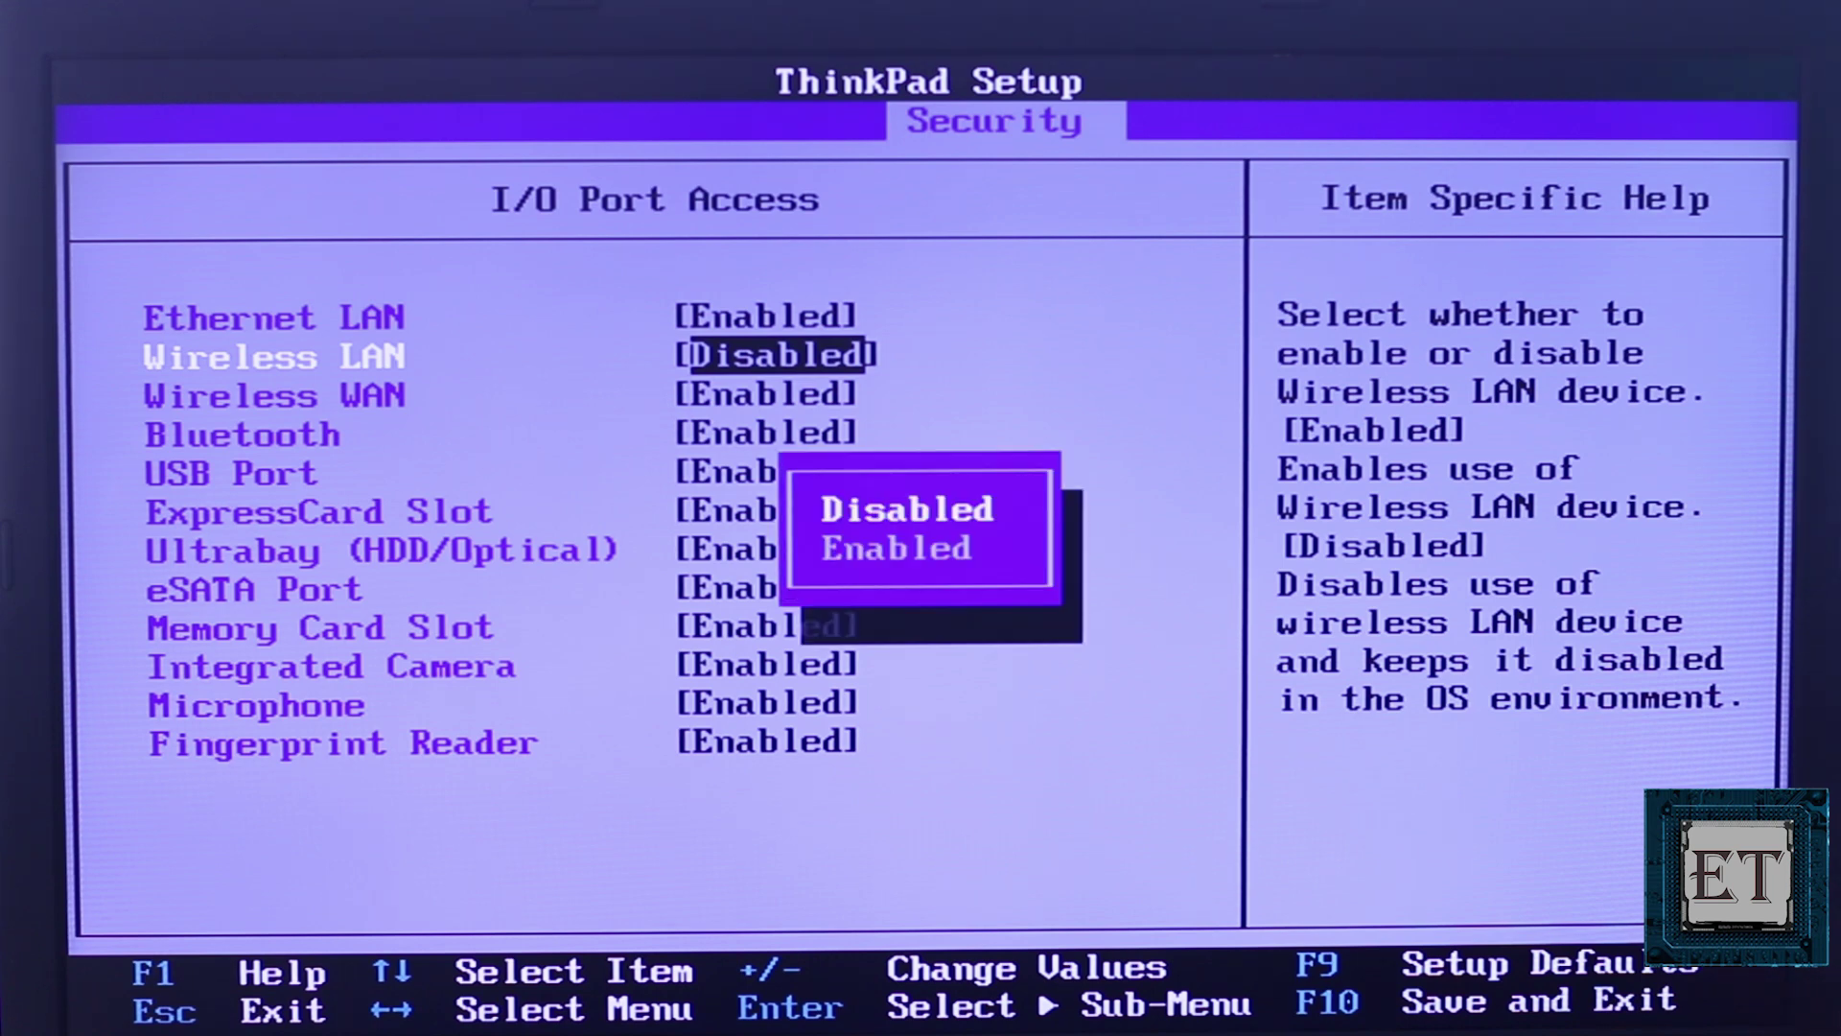
key(Down)
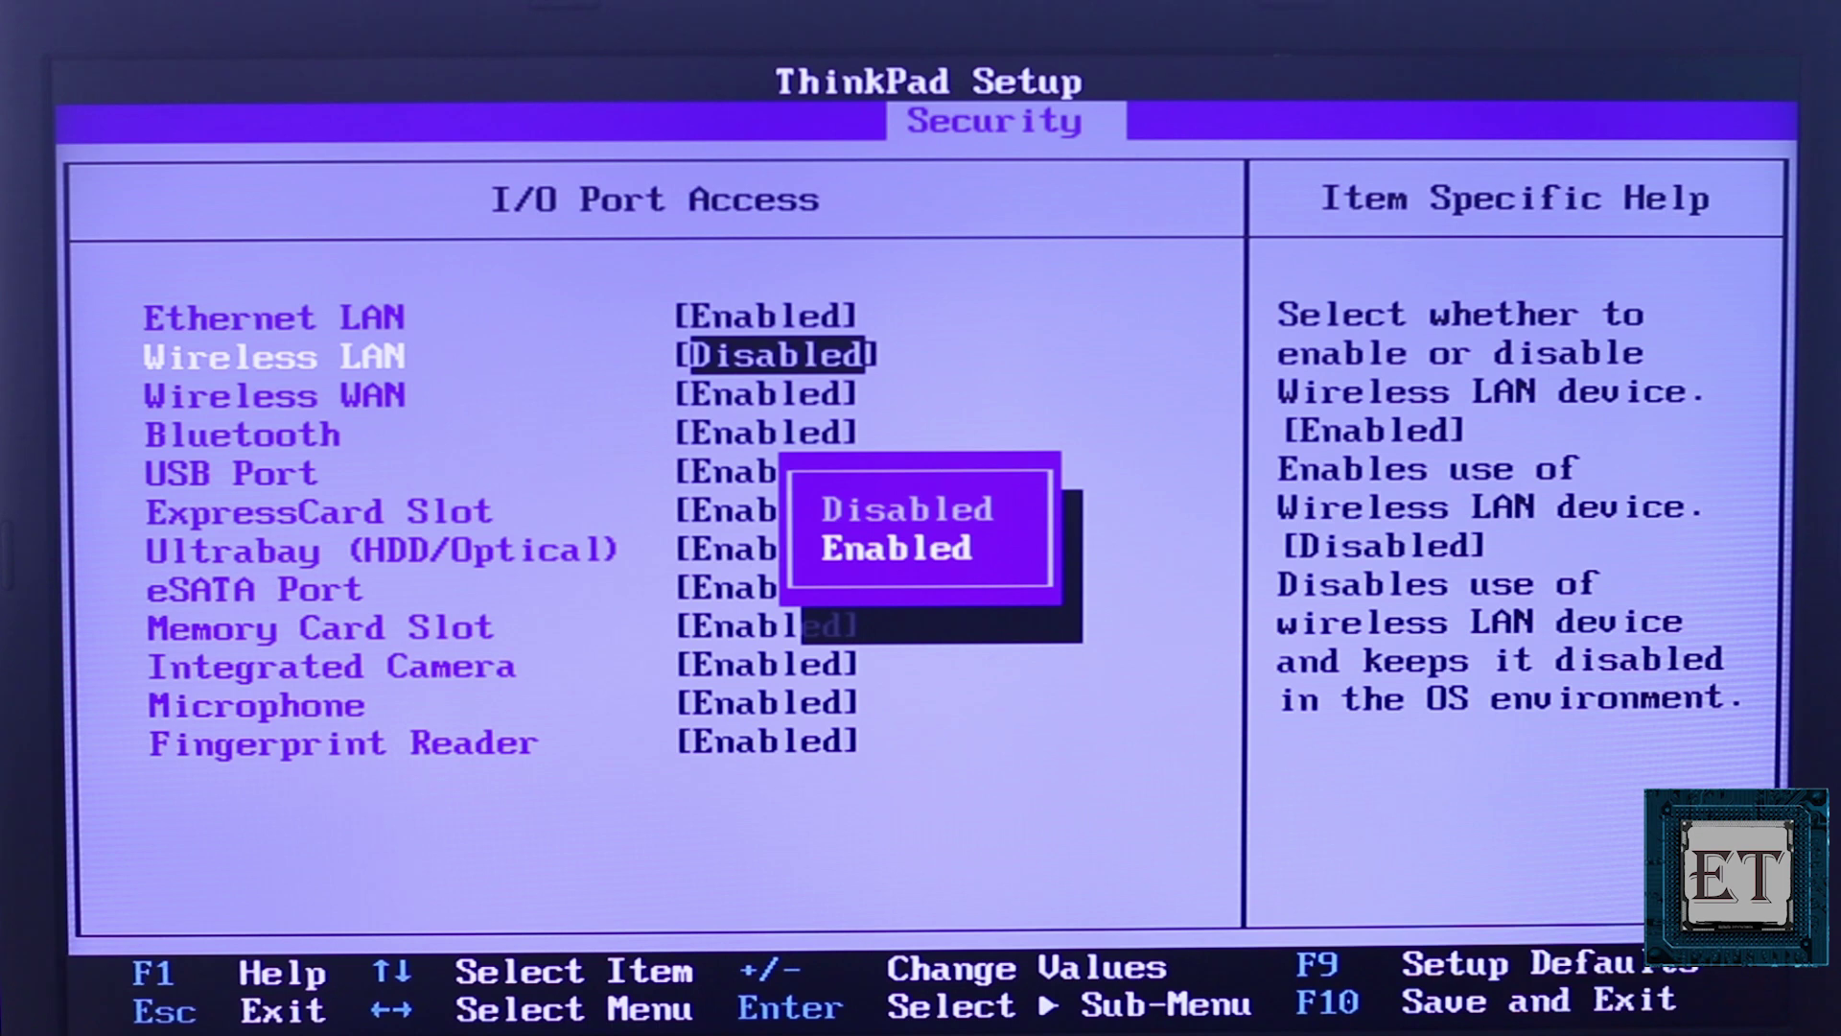
key(Return)
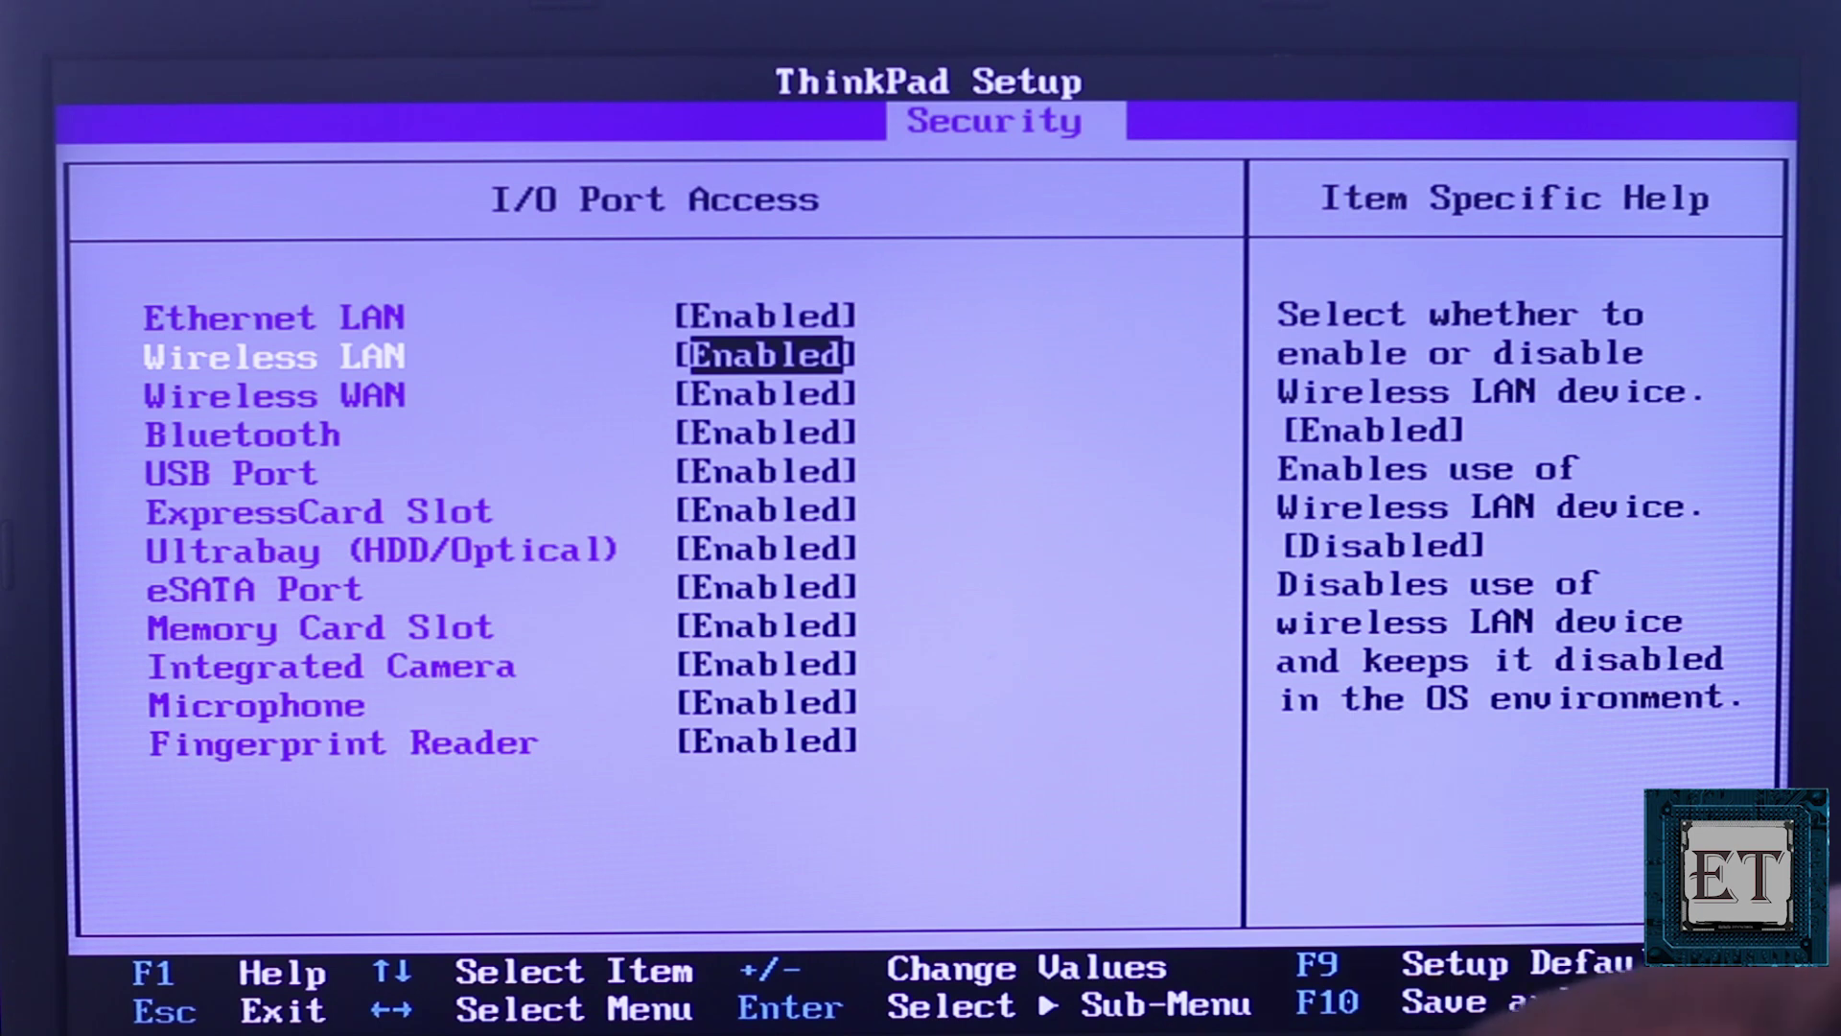
key(F10)
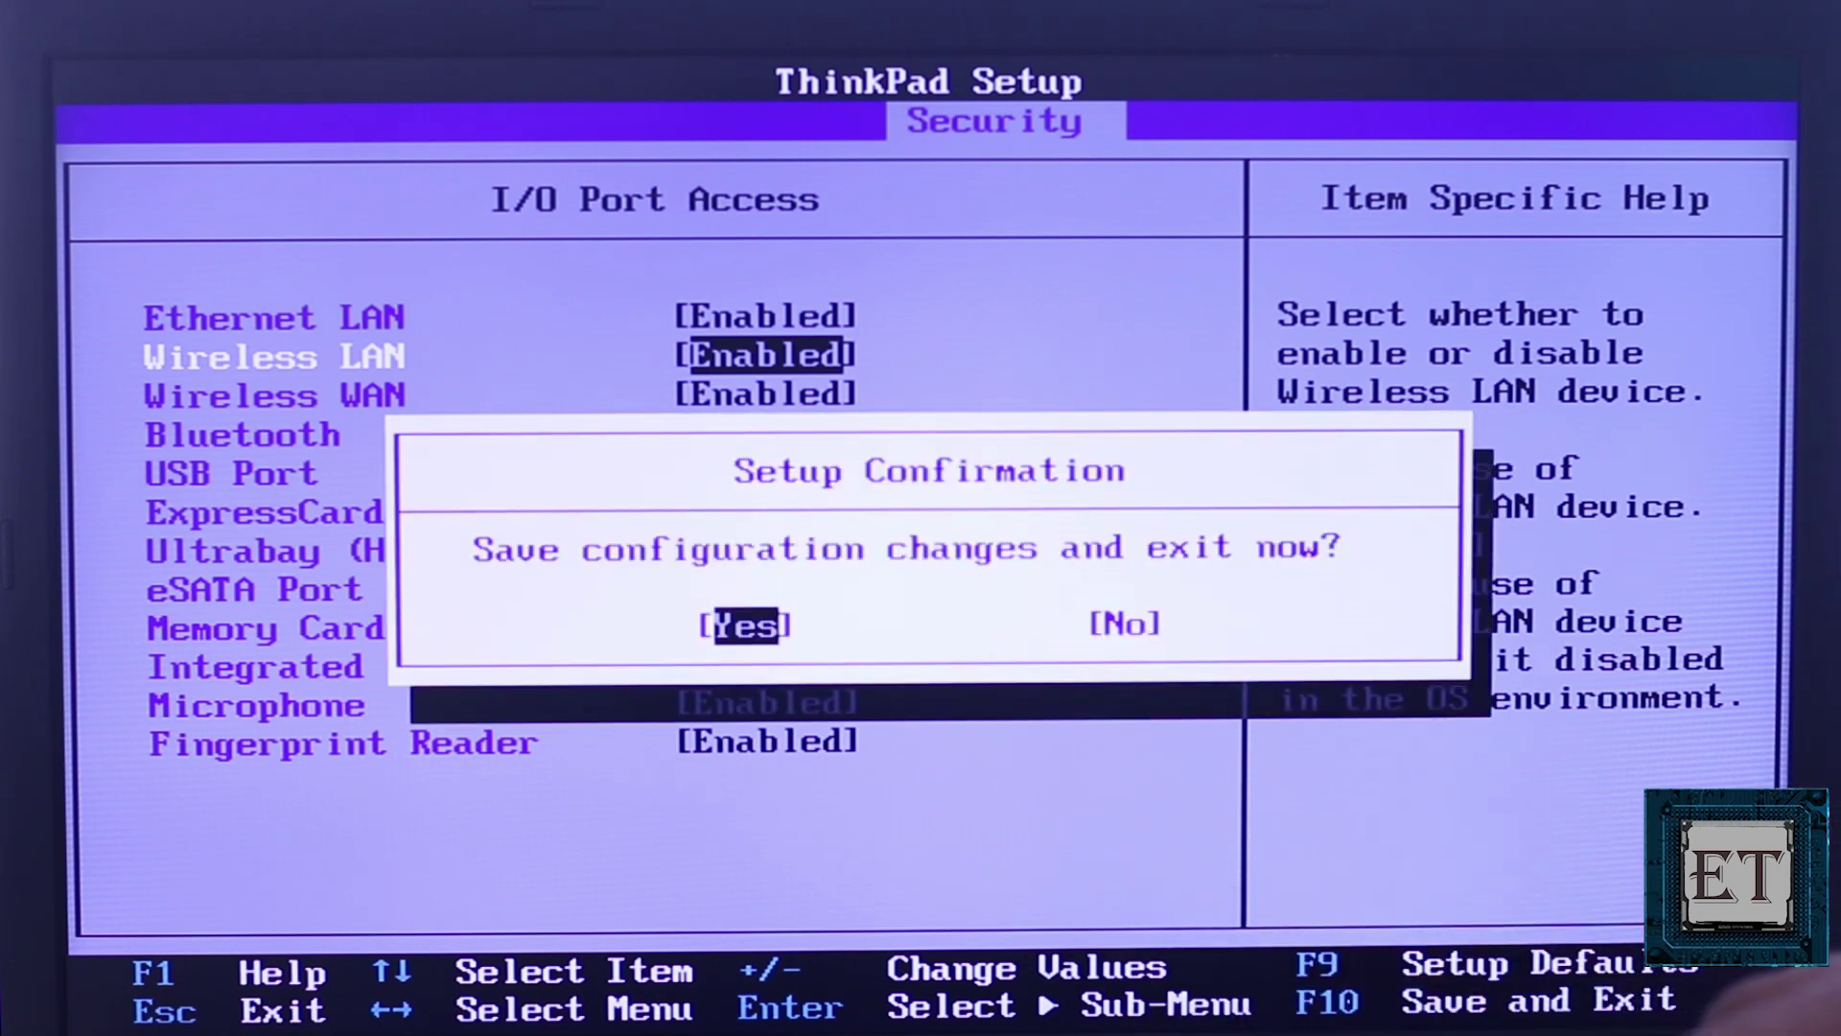
key(Return)
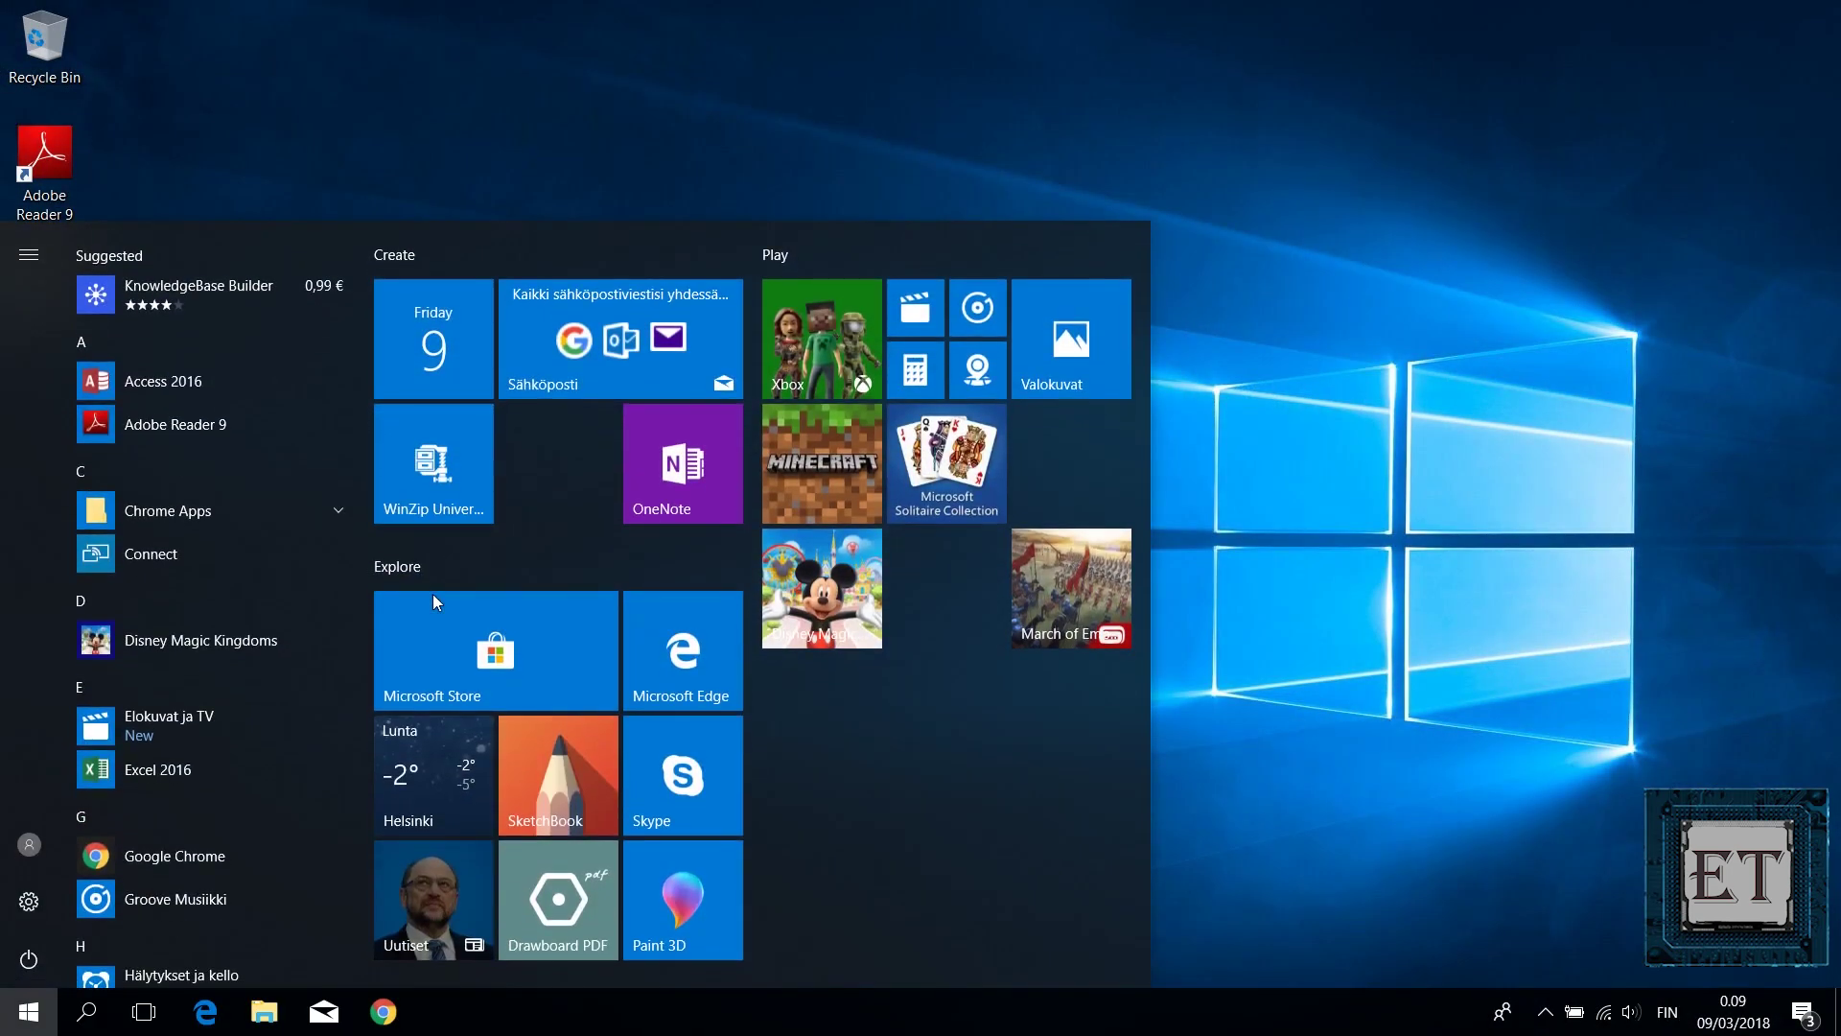
Step: Dismiss the Start menu after rebooting, ready to search for a system tool
key(Escape)
Step: Open Device Manager from search and select the Intel Centrino Ultimate-N 6300 AGN under Network adapters
text(devic)
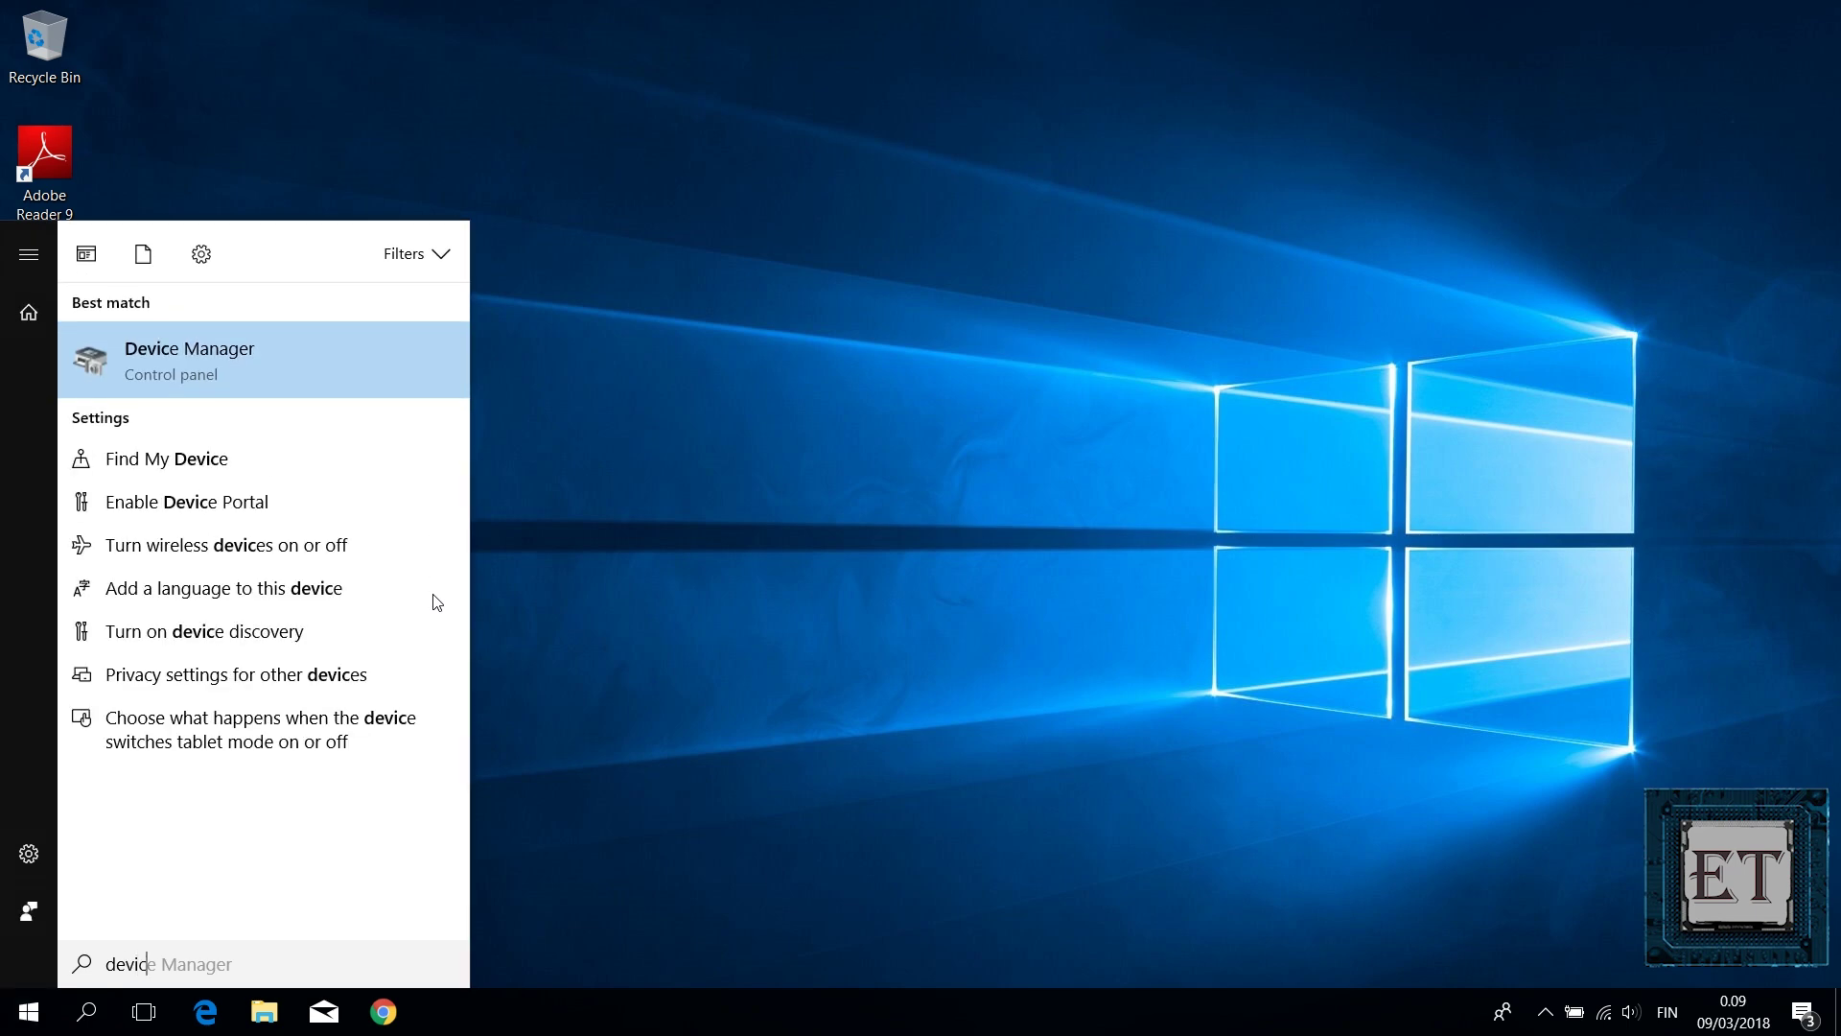
text(e mana)
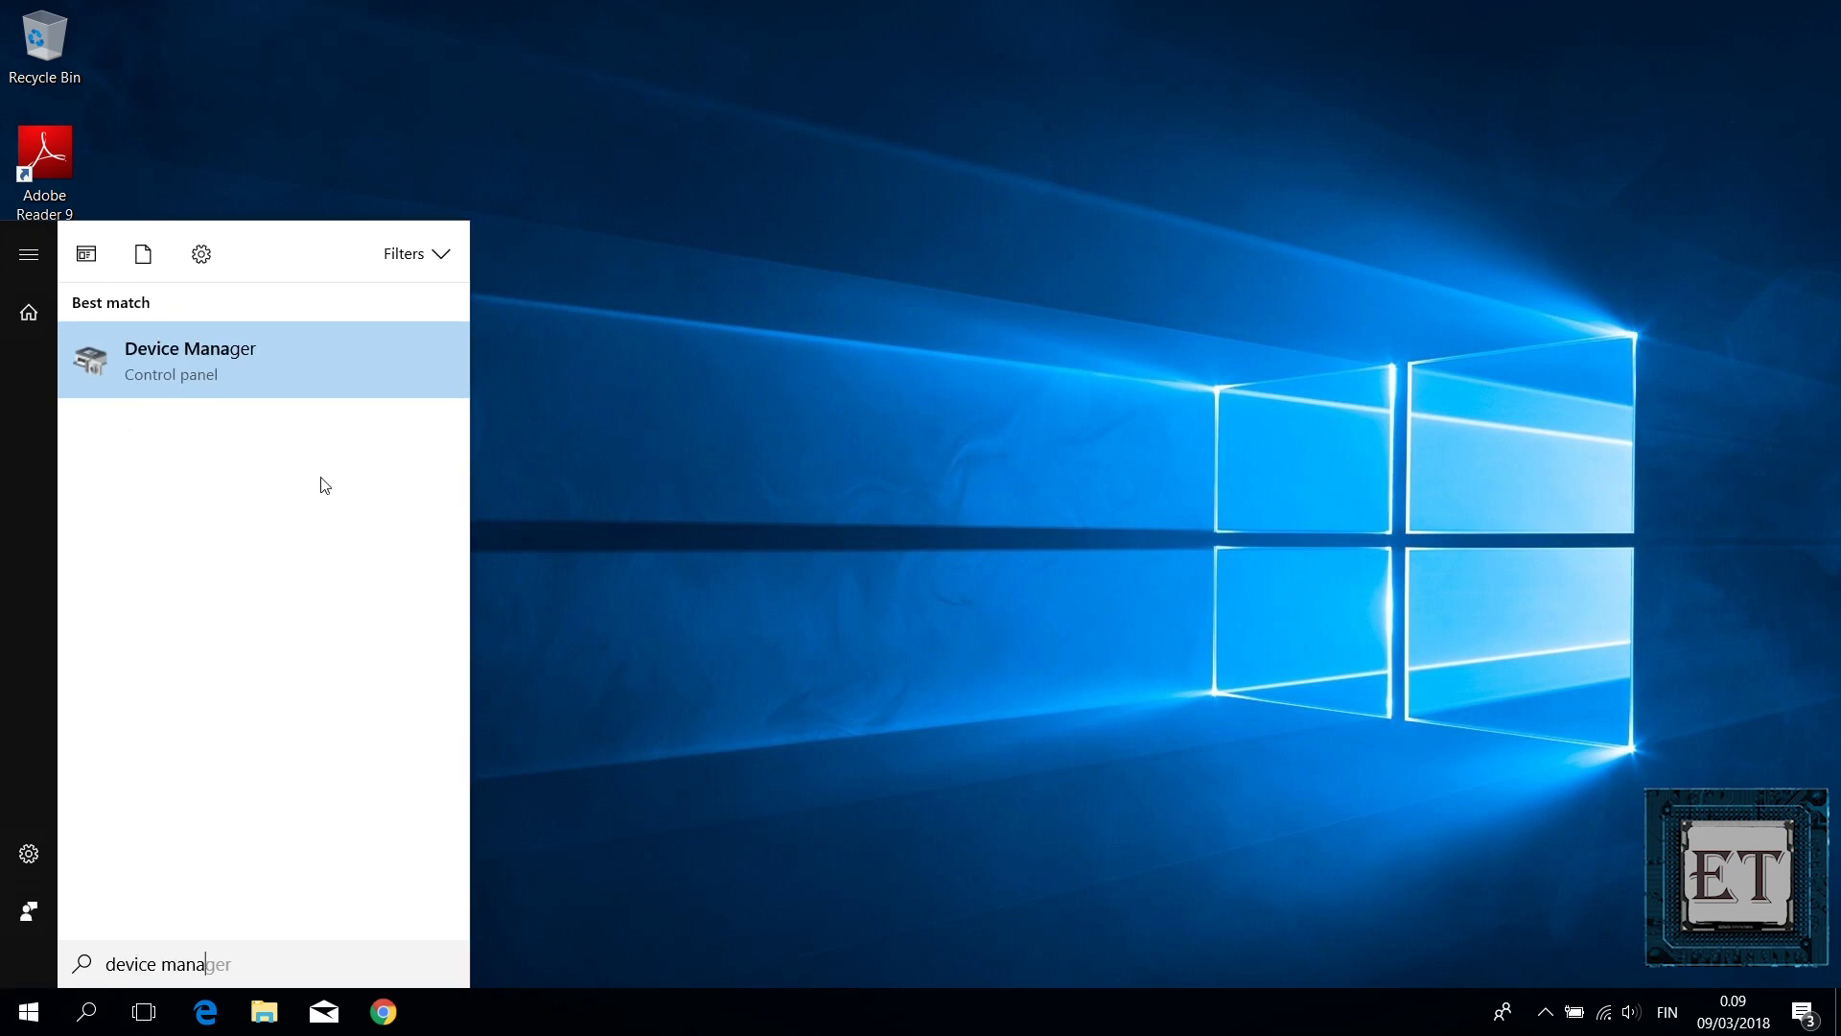
click(240, 383)
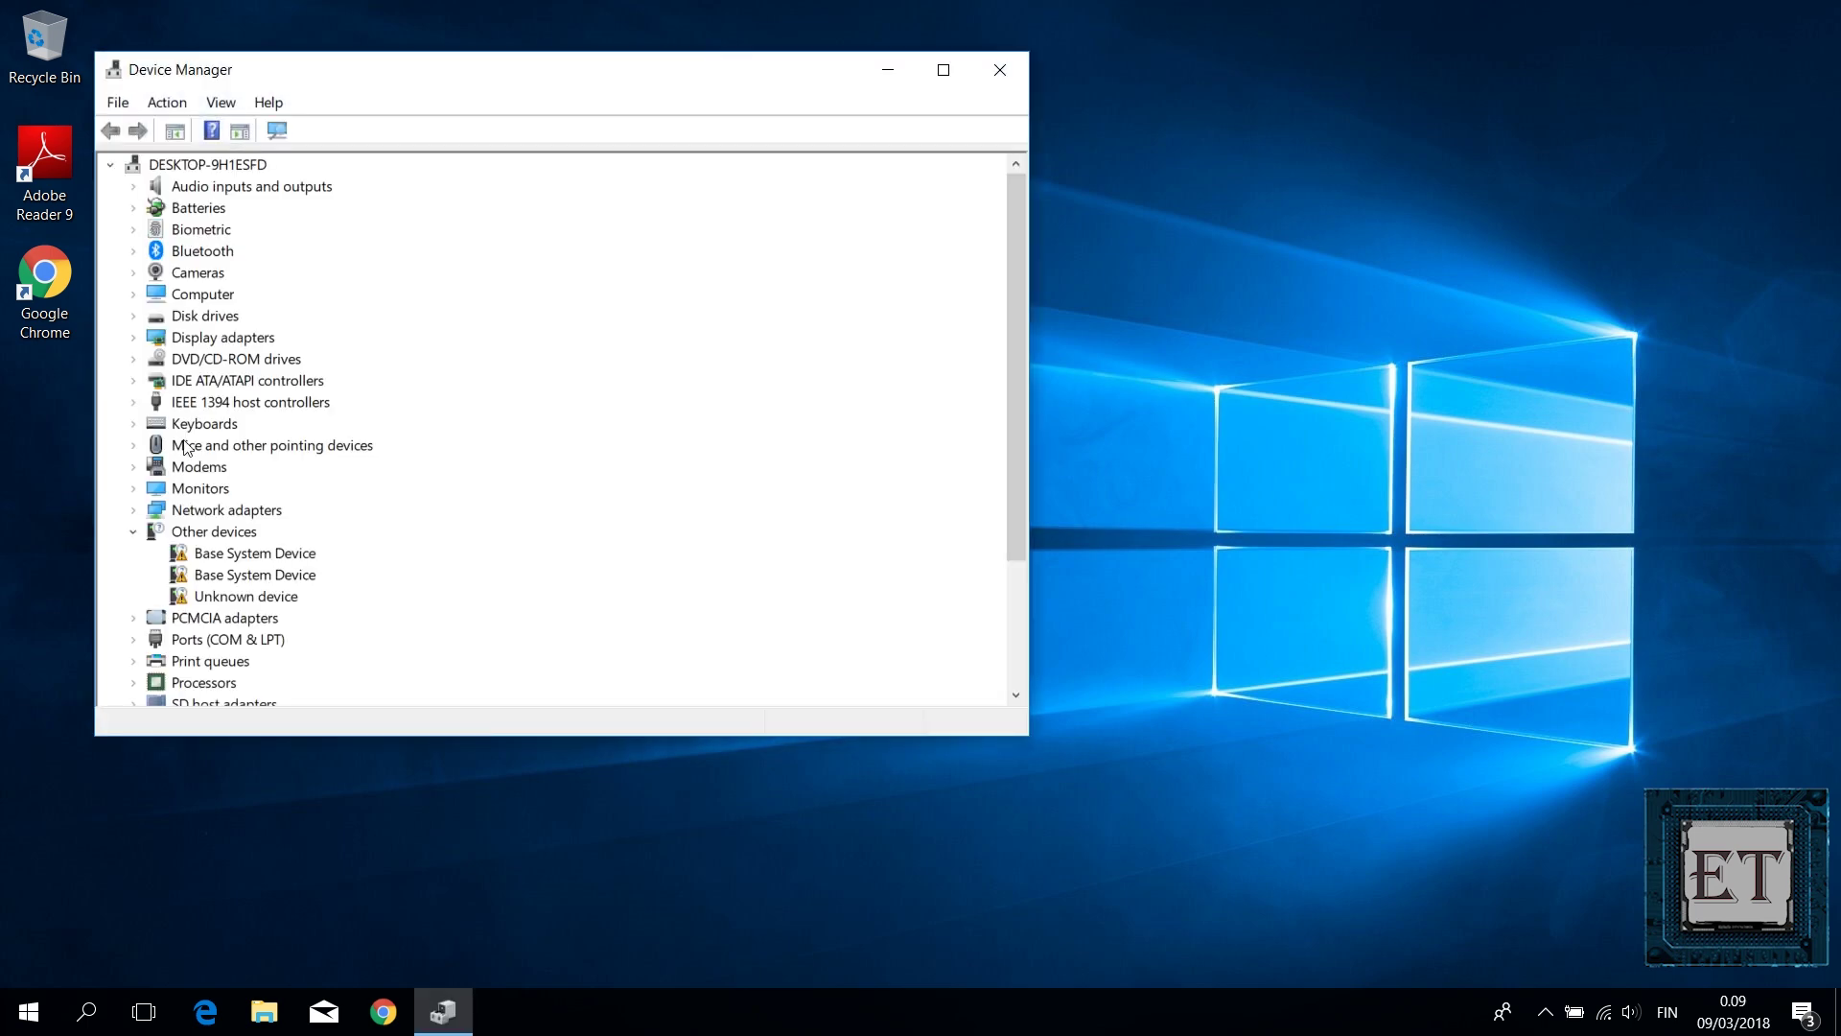
click(134, 509)
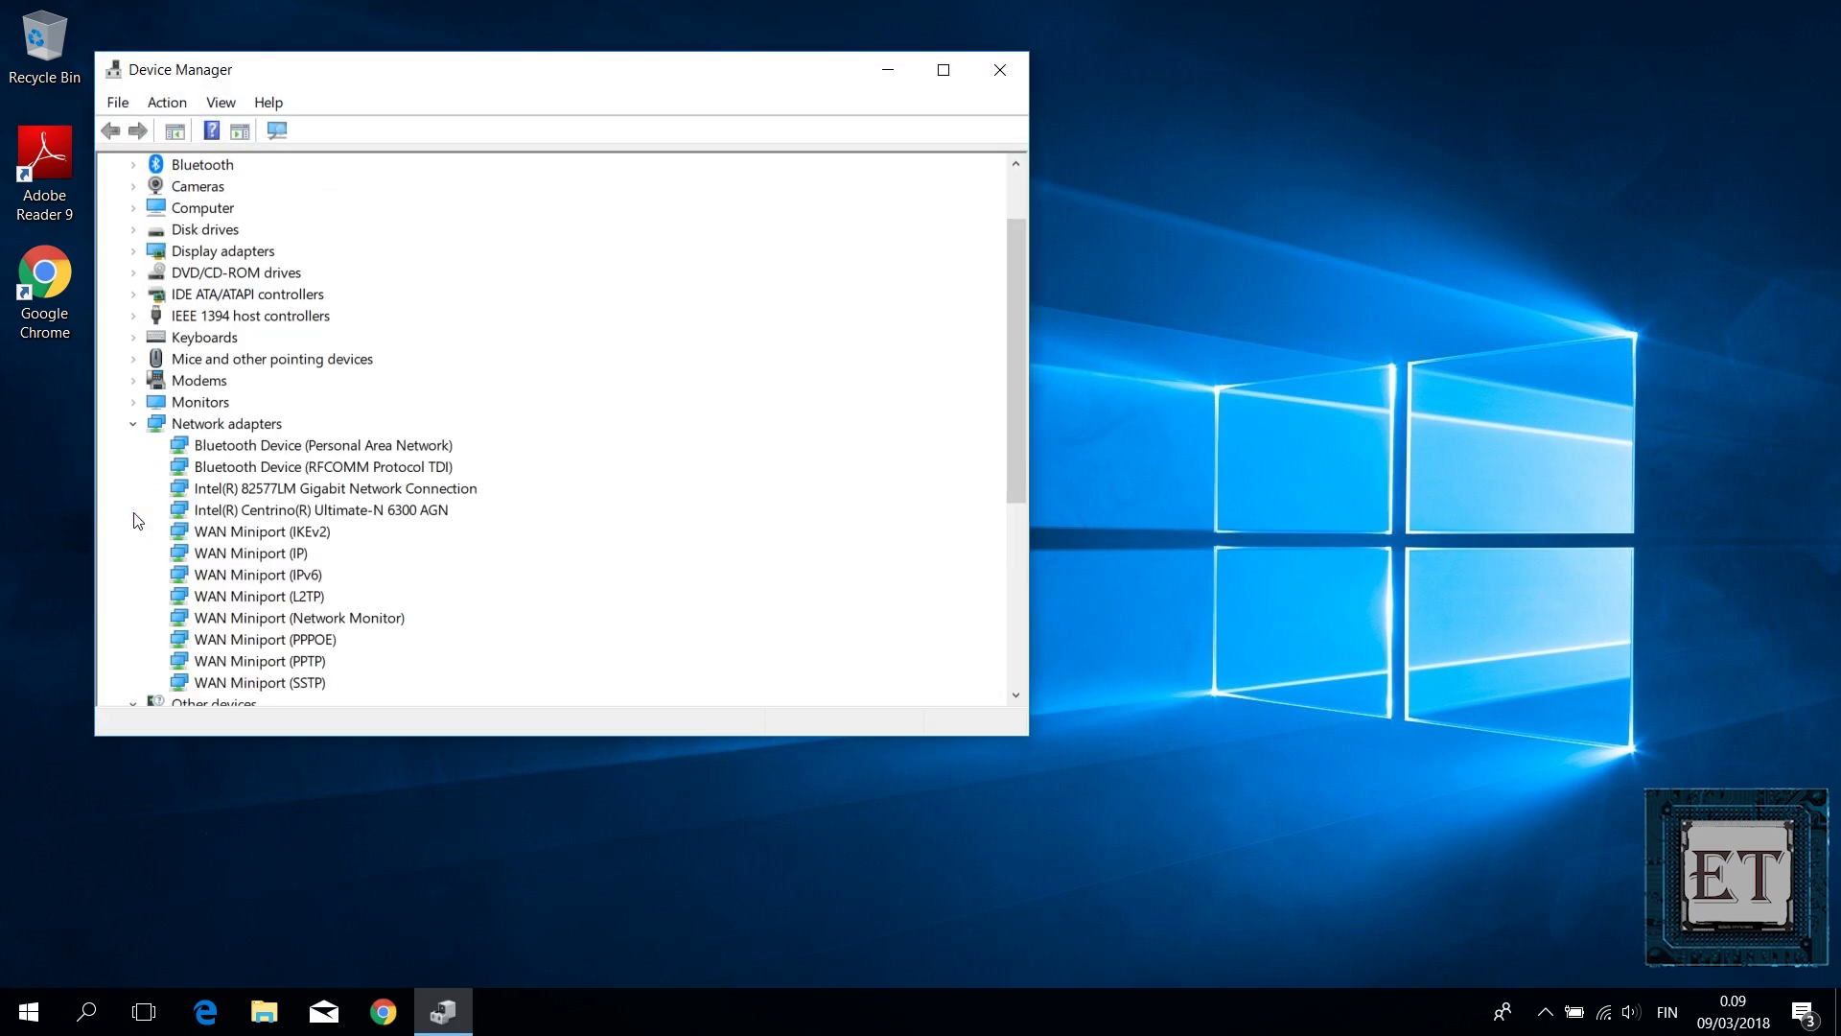
click(317, 513)
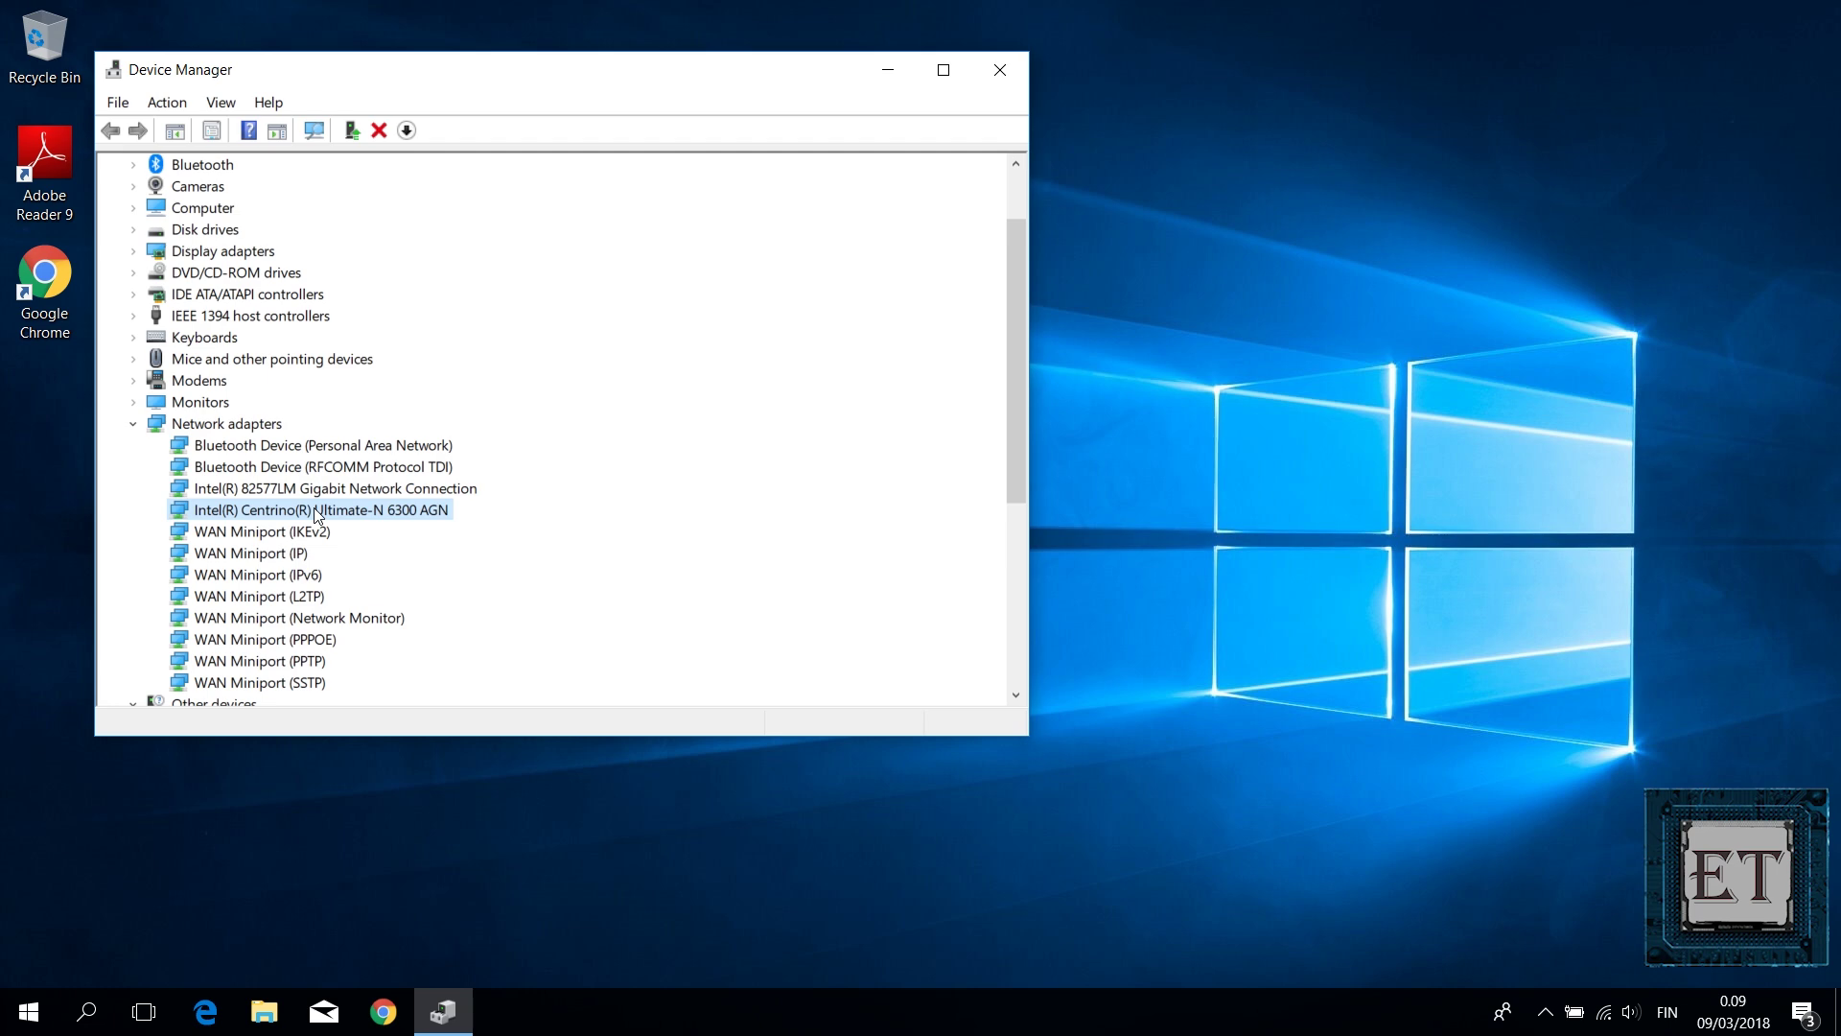
Step: Update the Wi-Fi adapter's driver, searching automatically for updated driver software
right_click(317, 516)
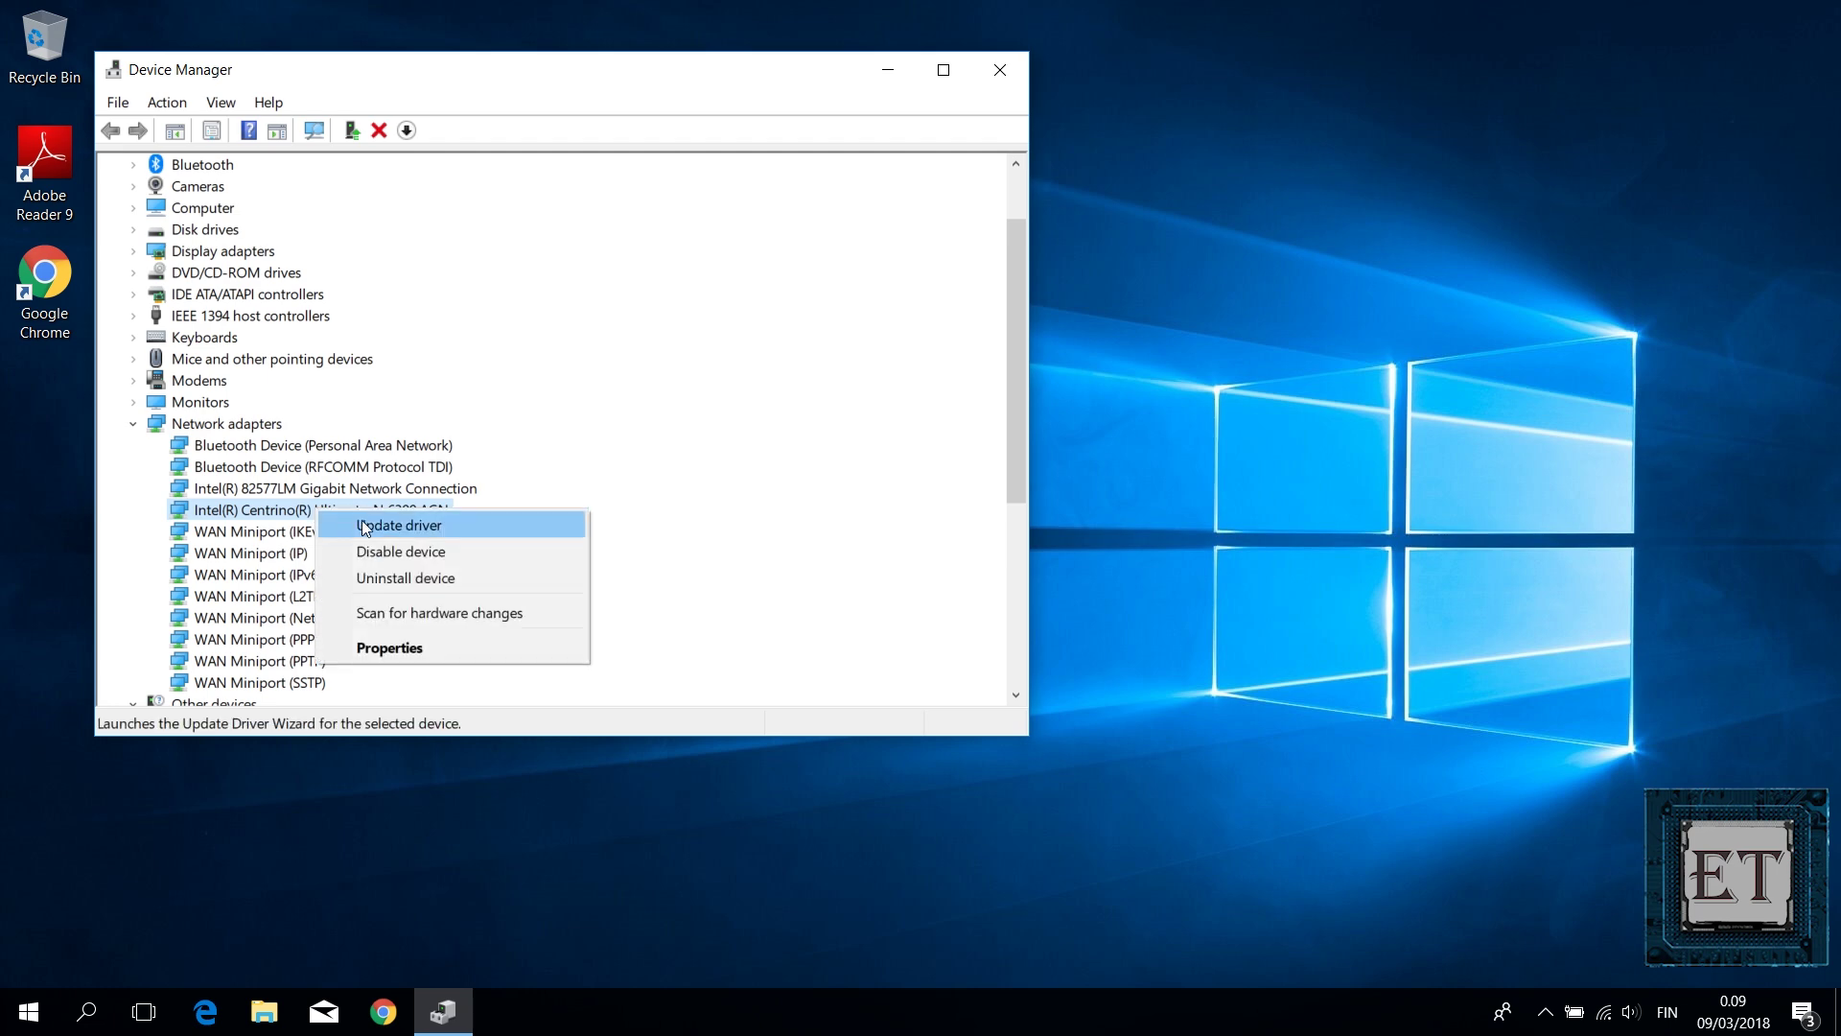
click(389, 530)
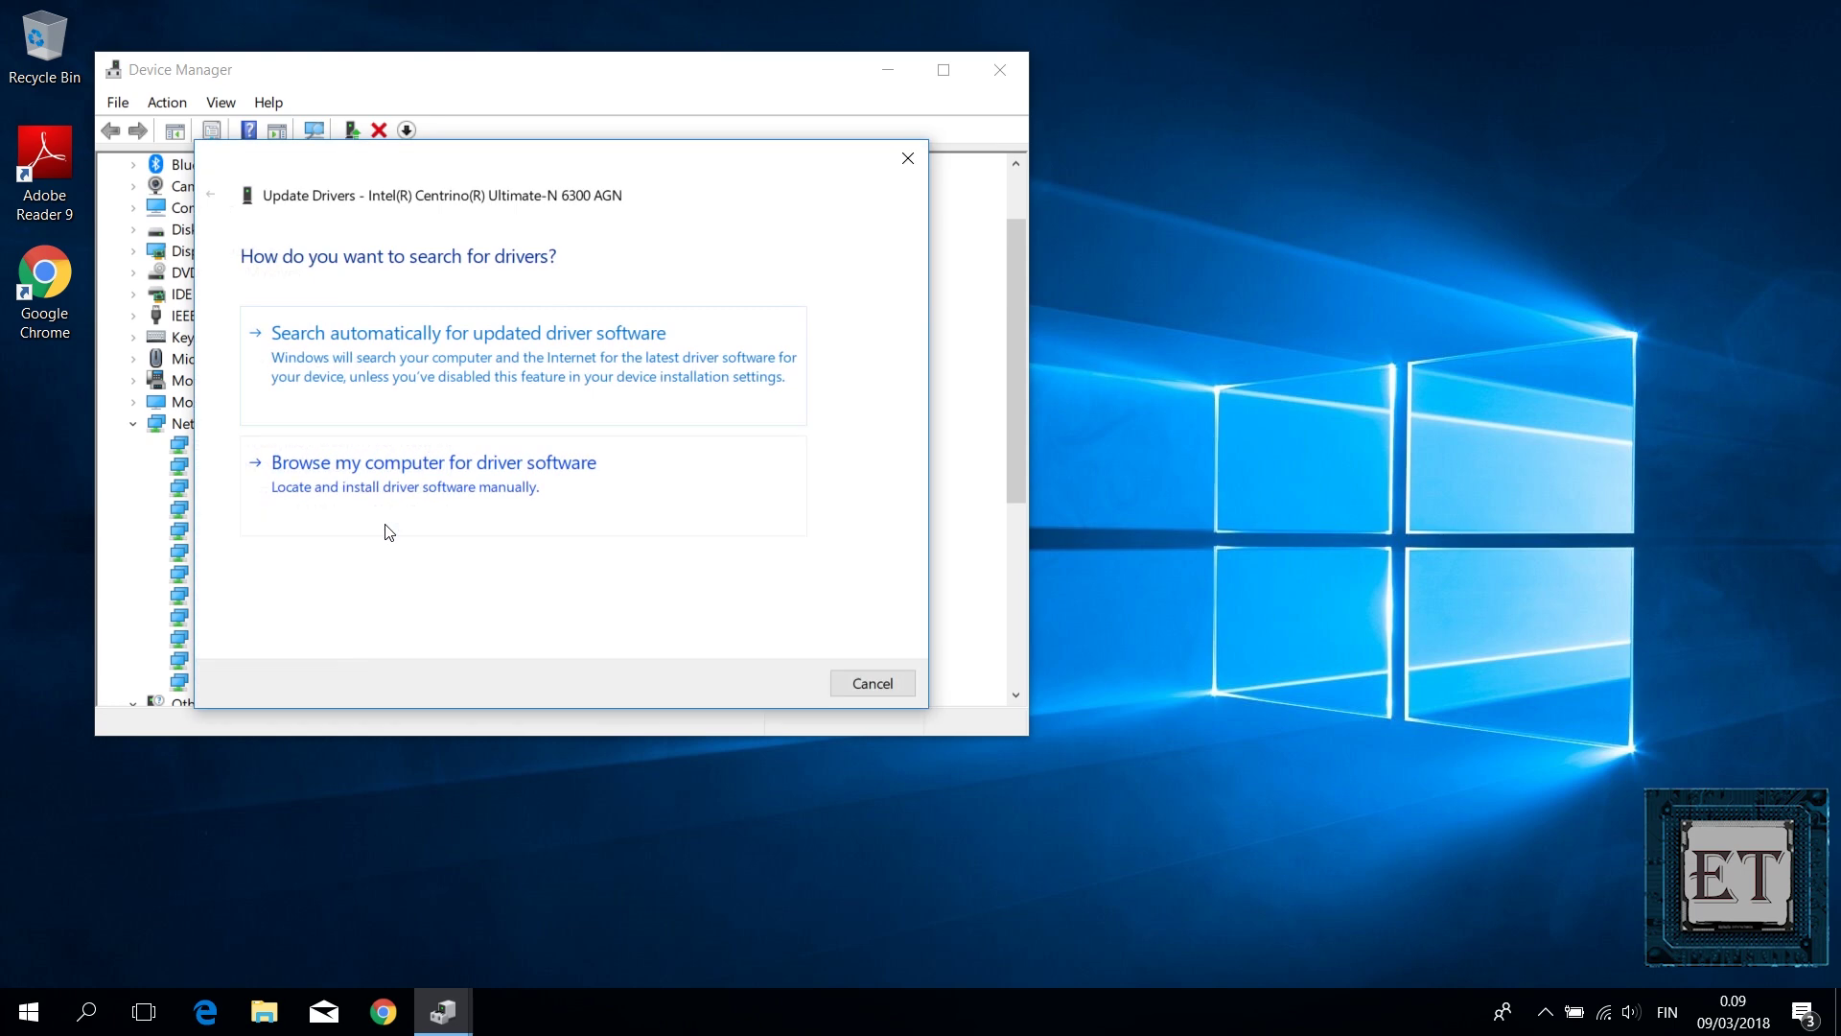
click(412, 381)
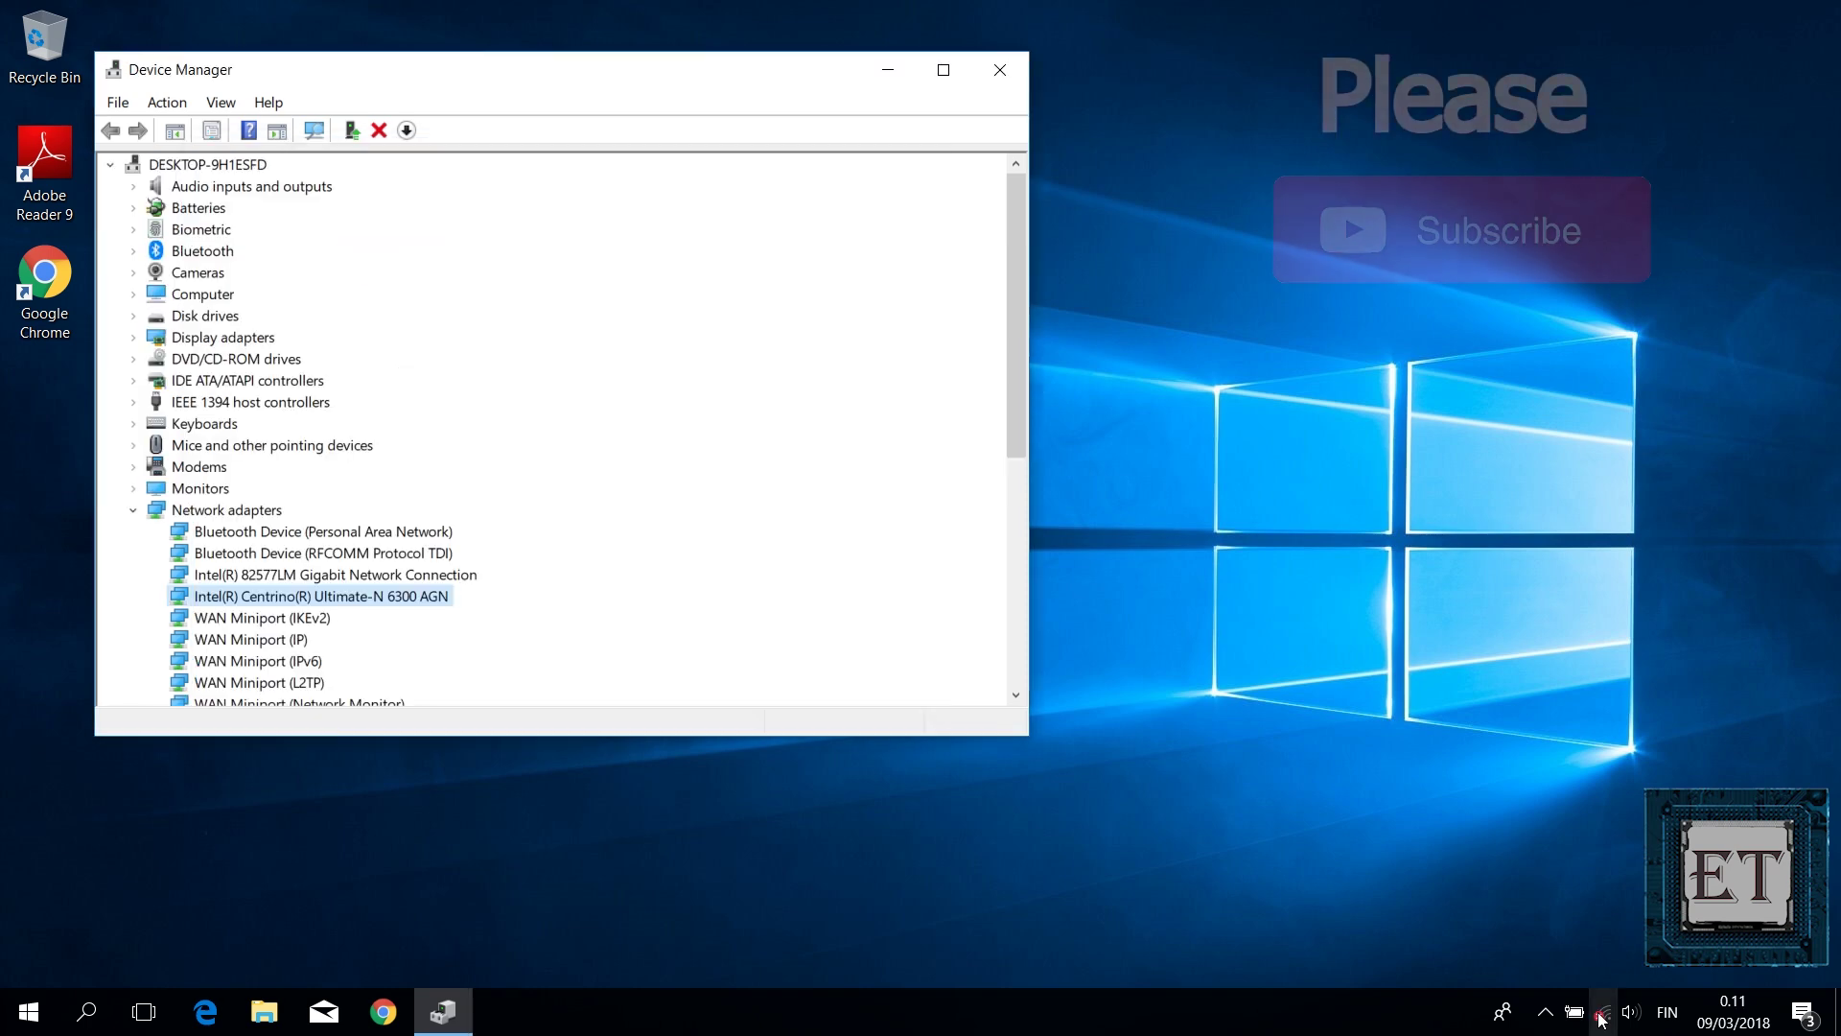
Step: Connect to the NETGEAR08 Wi-Fi network from the taskbar network list
click(1602, 1012)
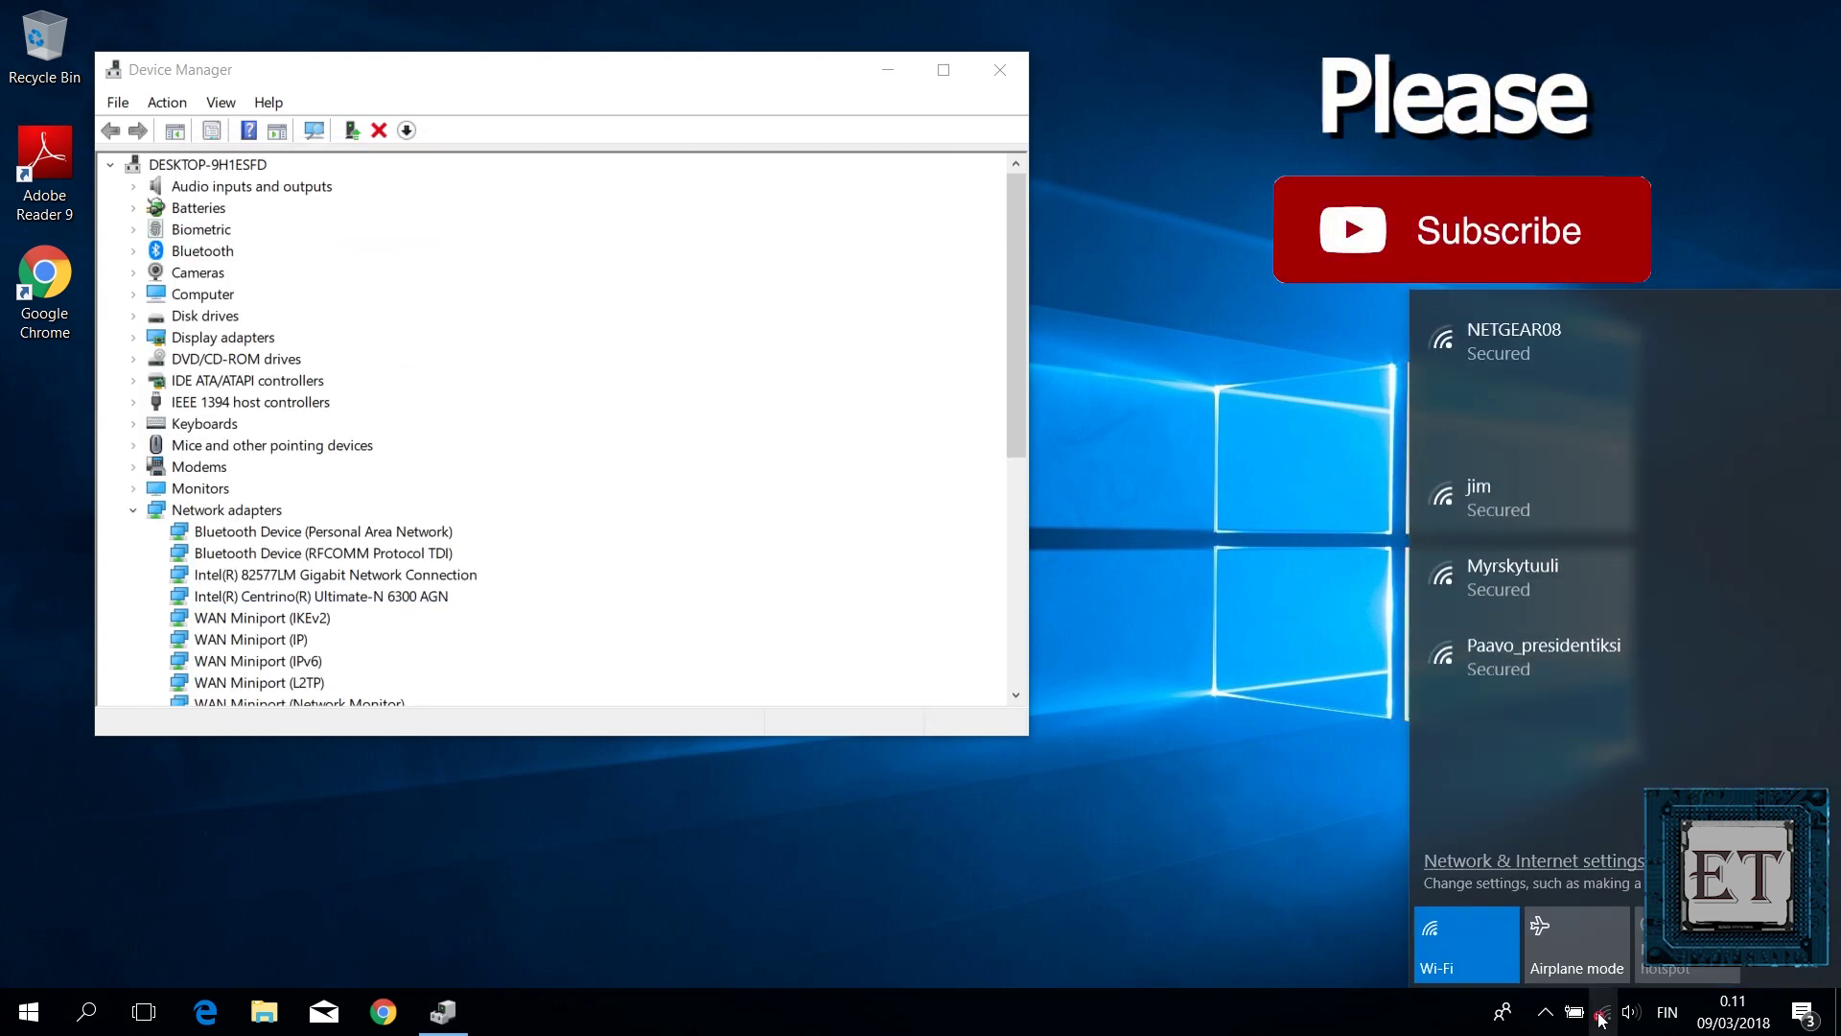
click(1540, 343)
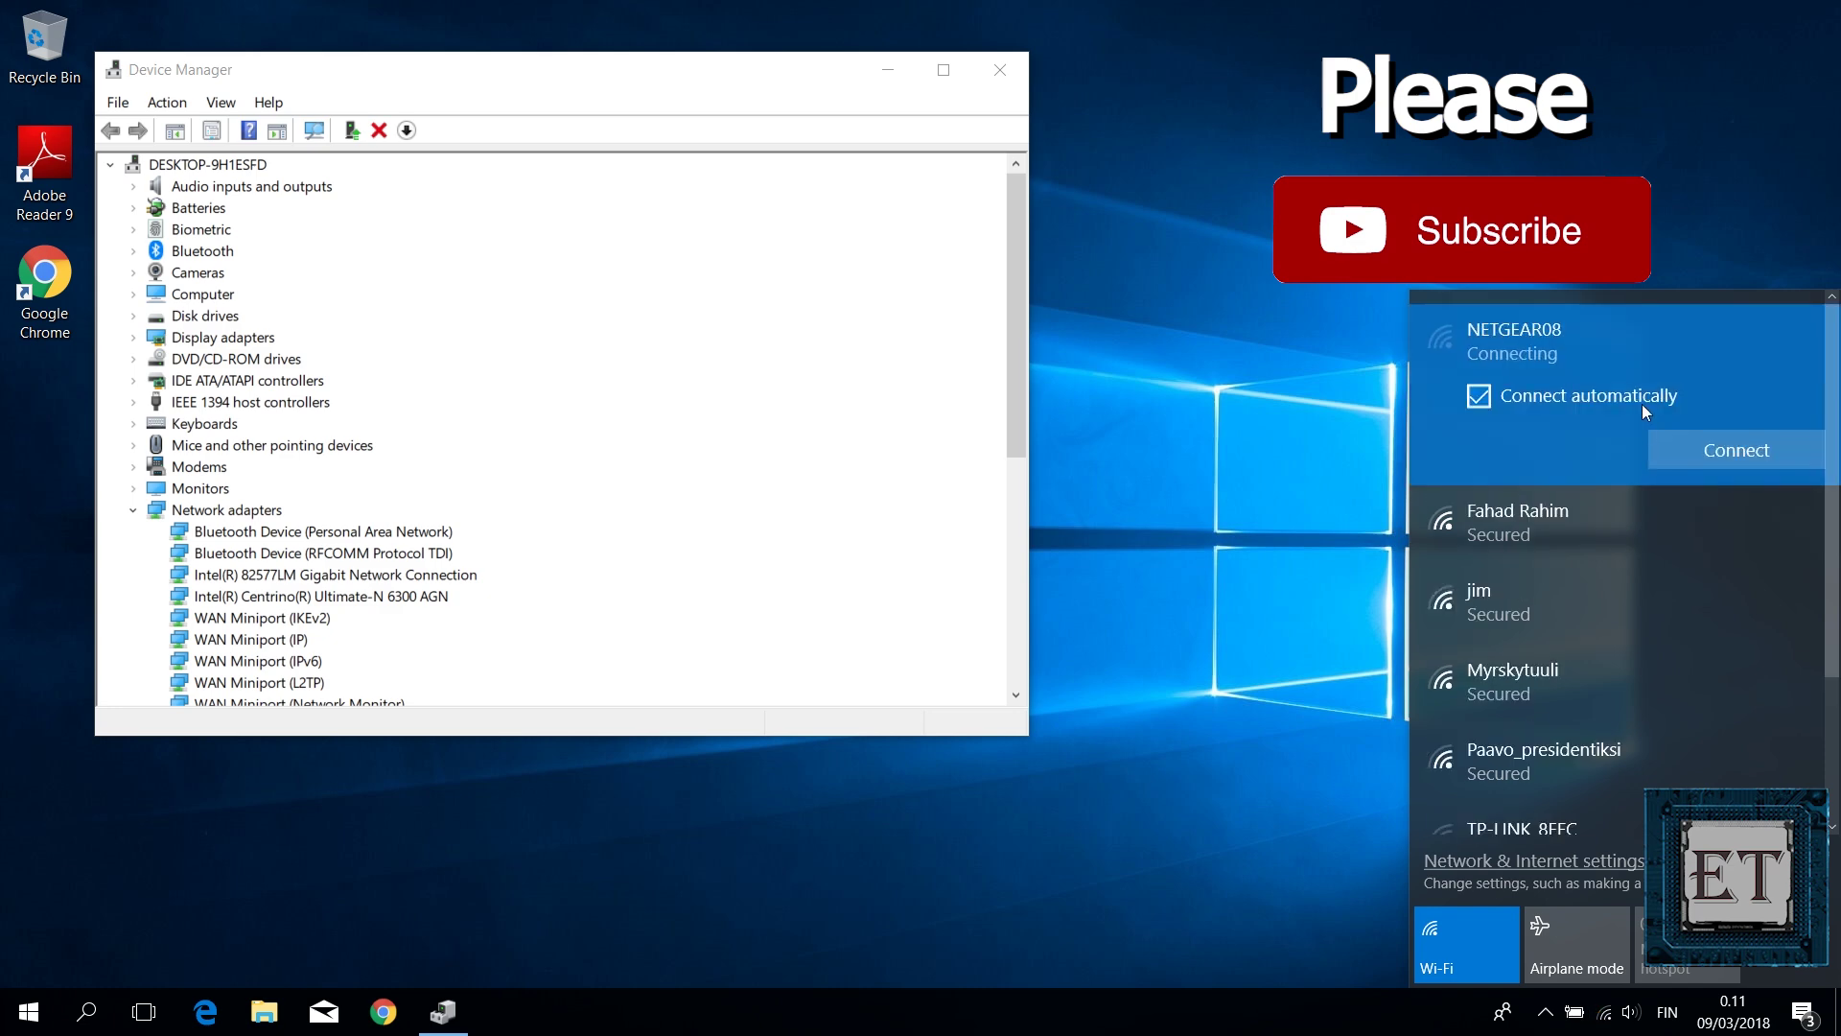
click(1694, 446)
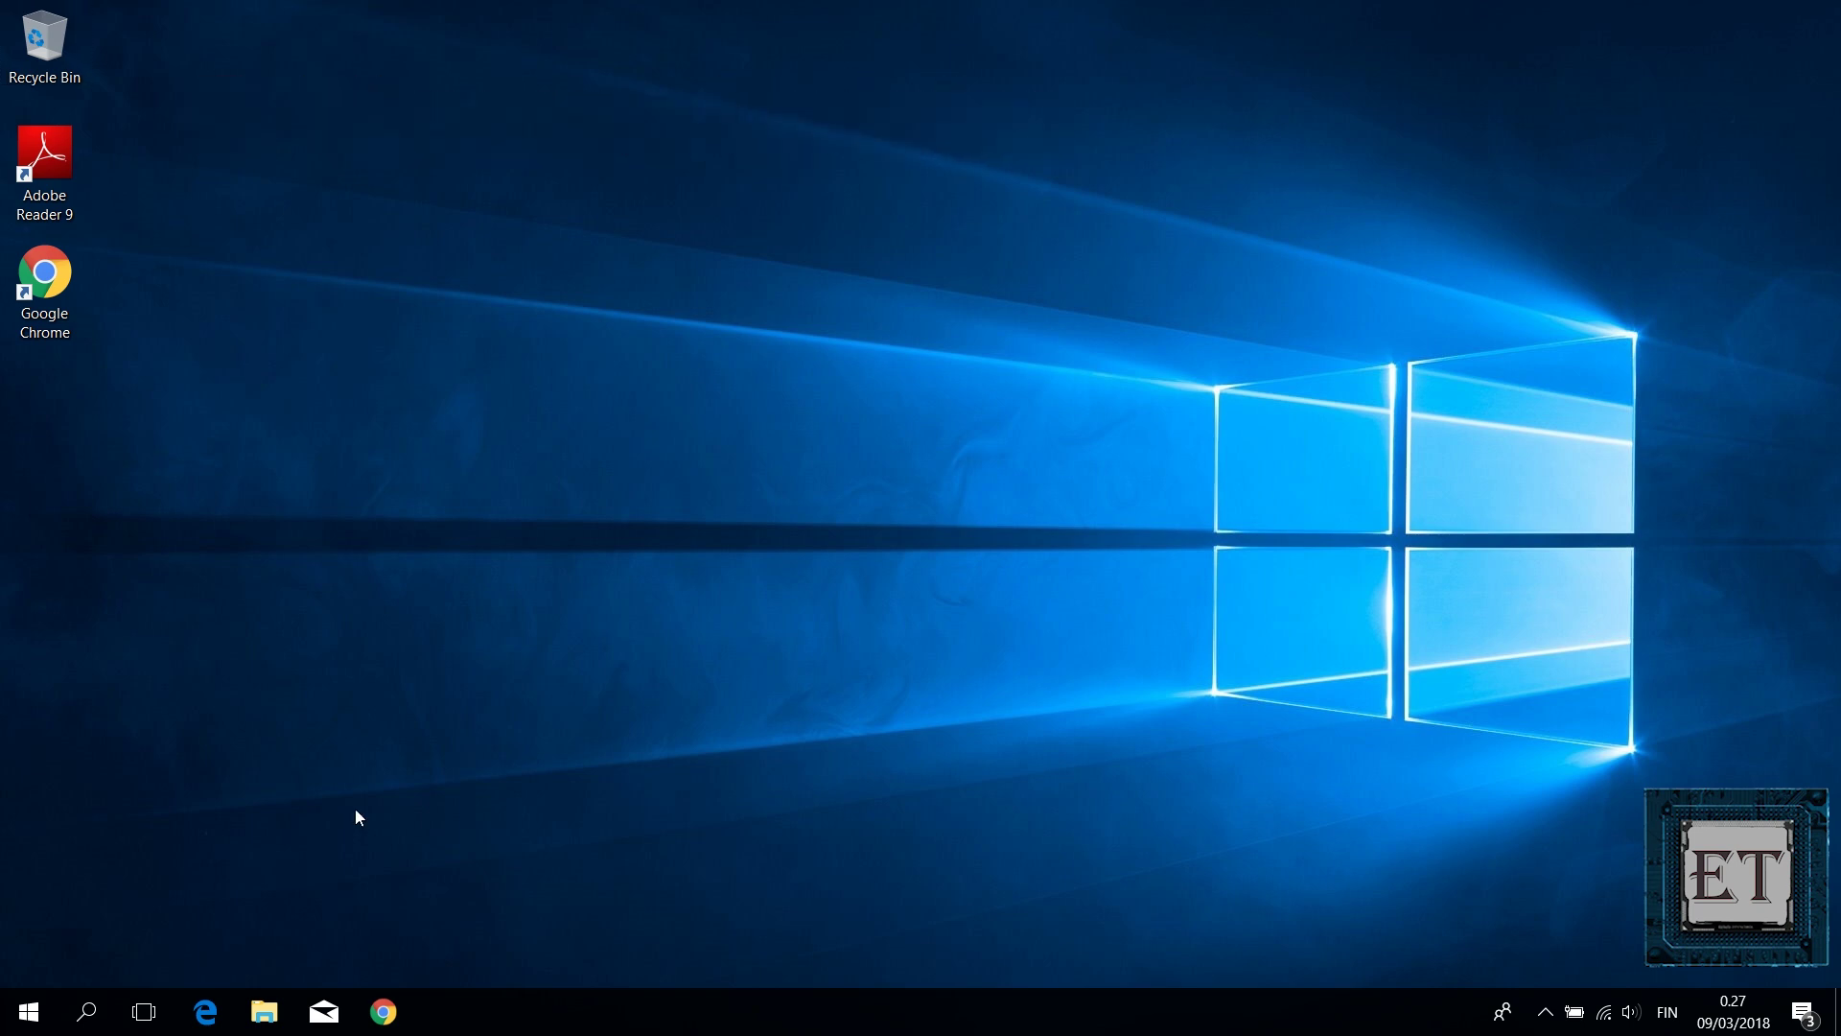
Step: Open Windows Update from the 'windows update' search and restart to finish installing updates
key(super)
text(windo)
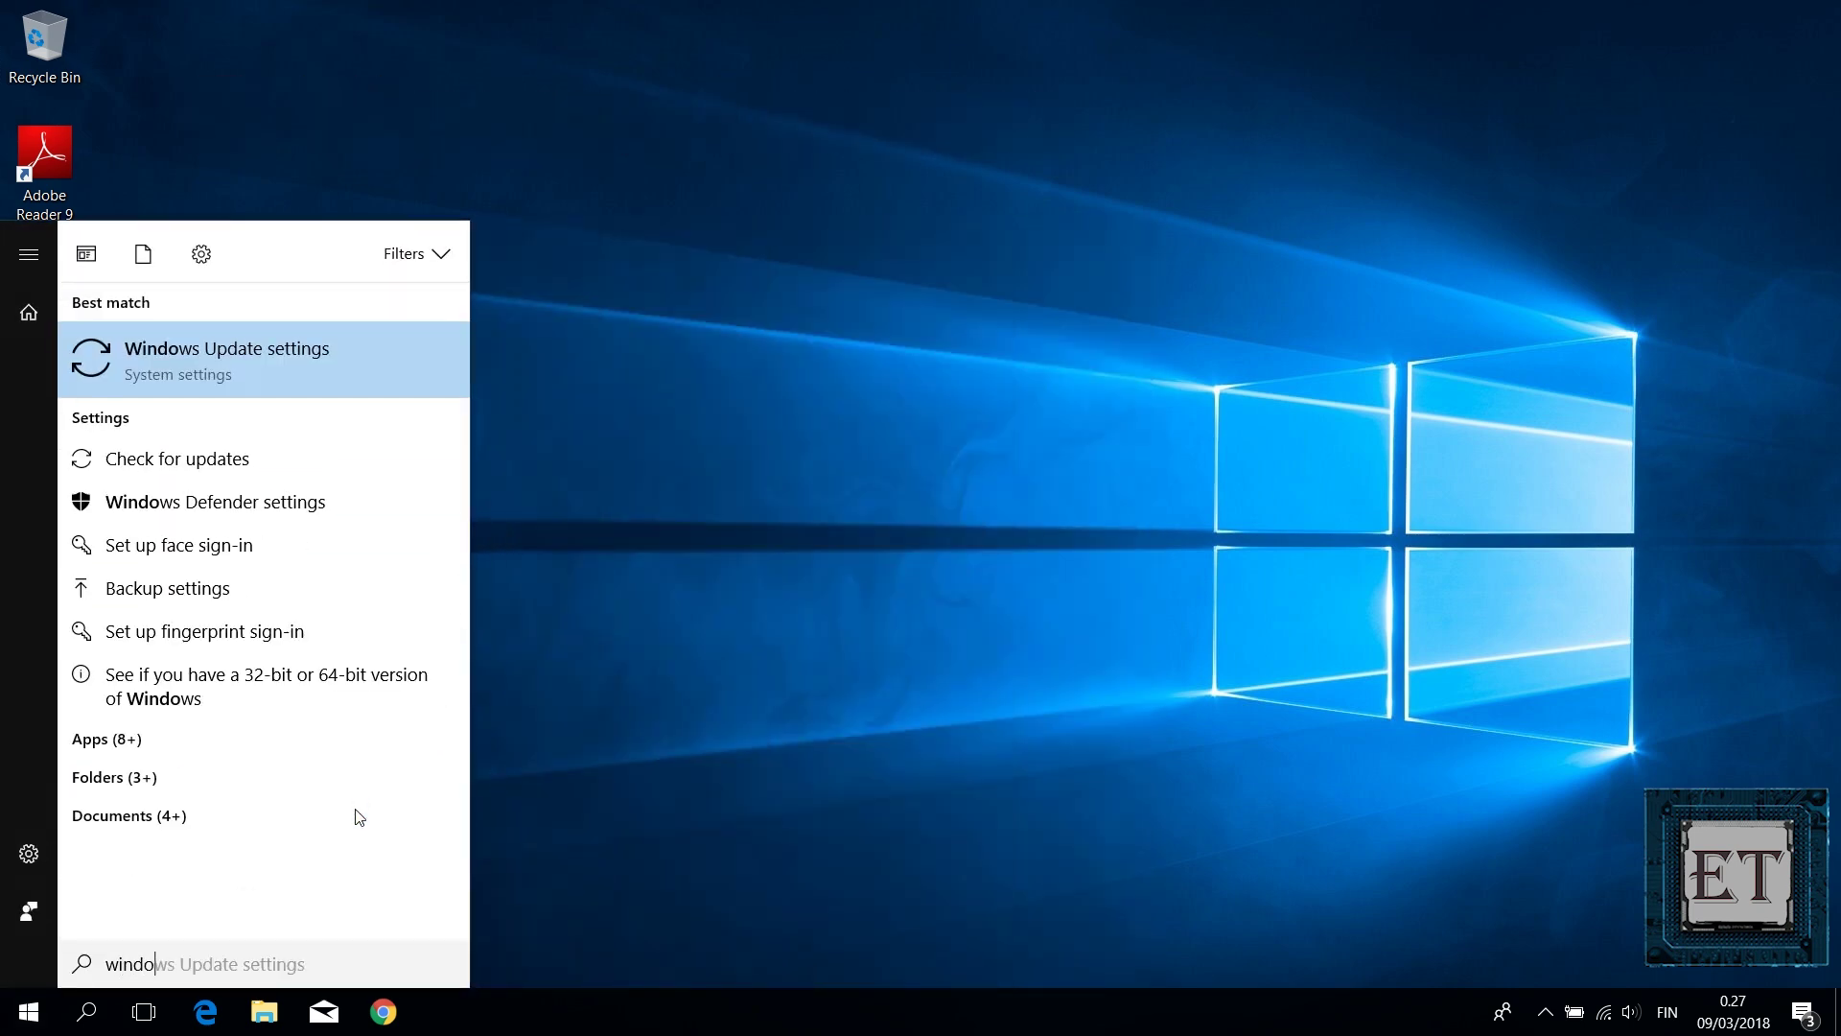
text(ws update)
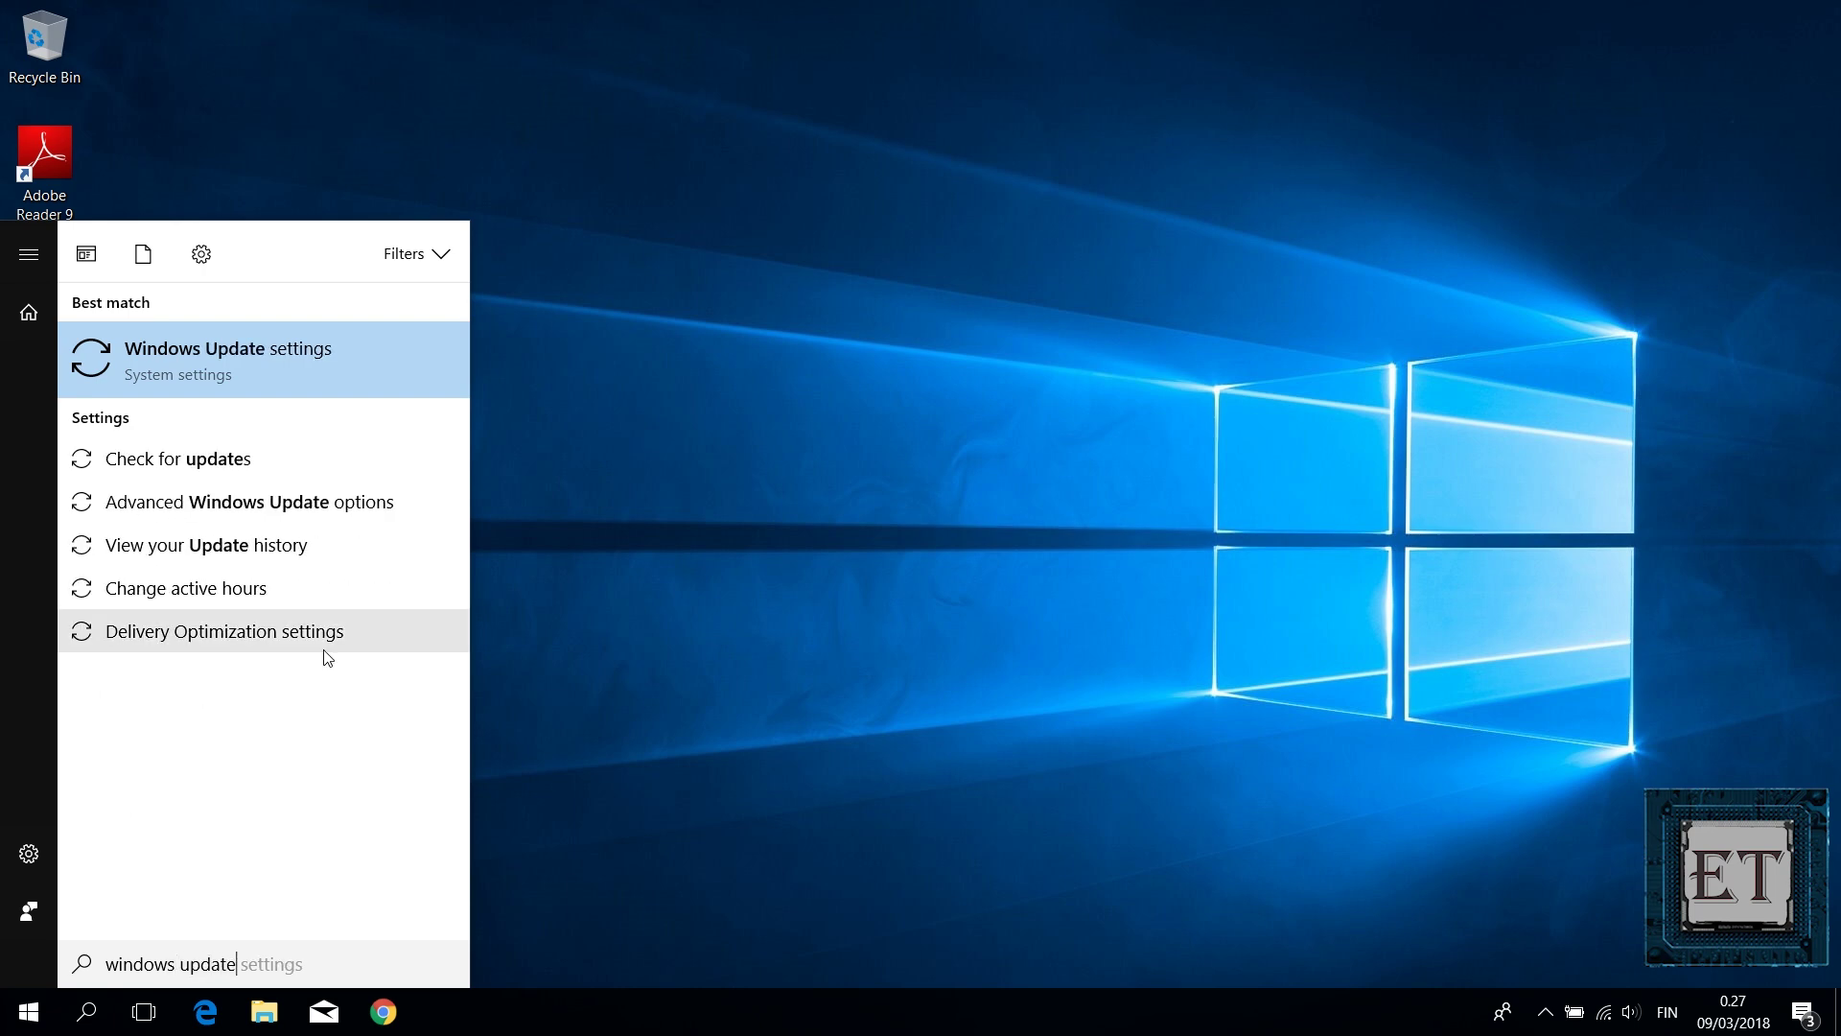
click(225, 458)
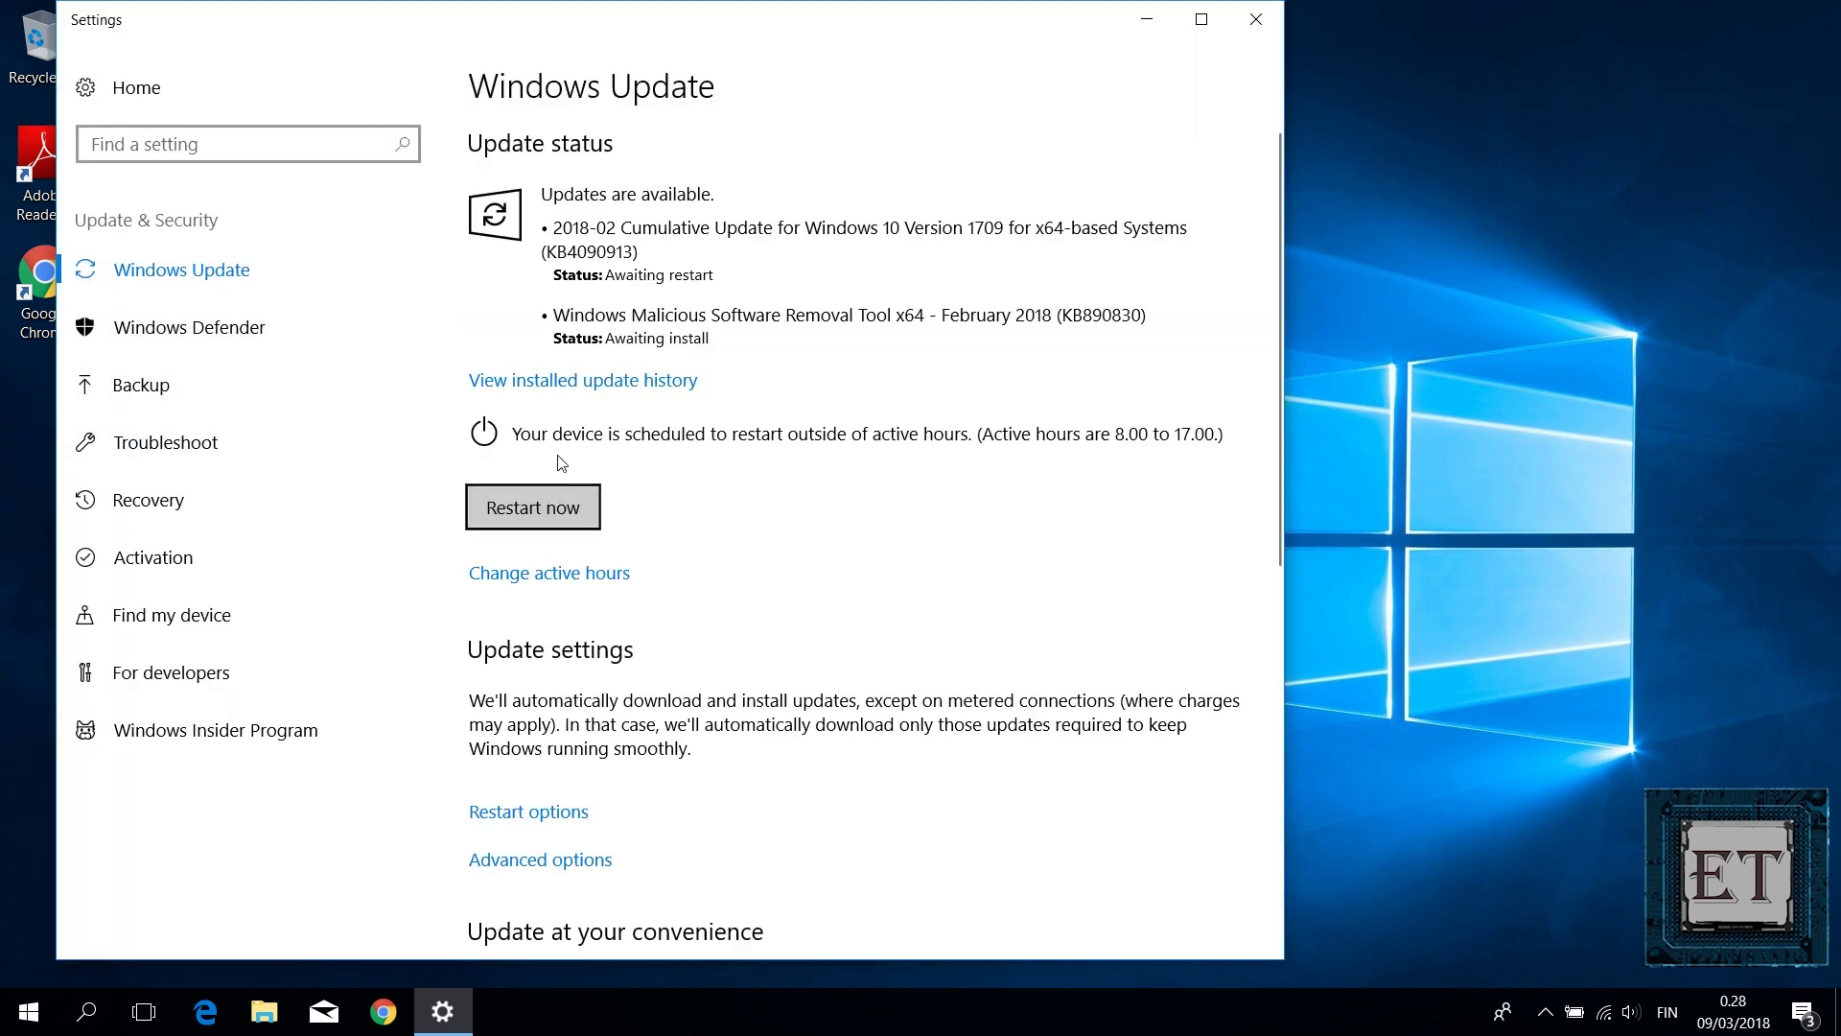
click(527, 500)
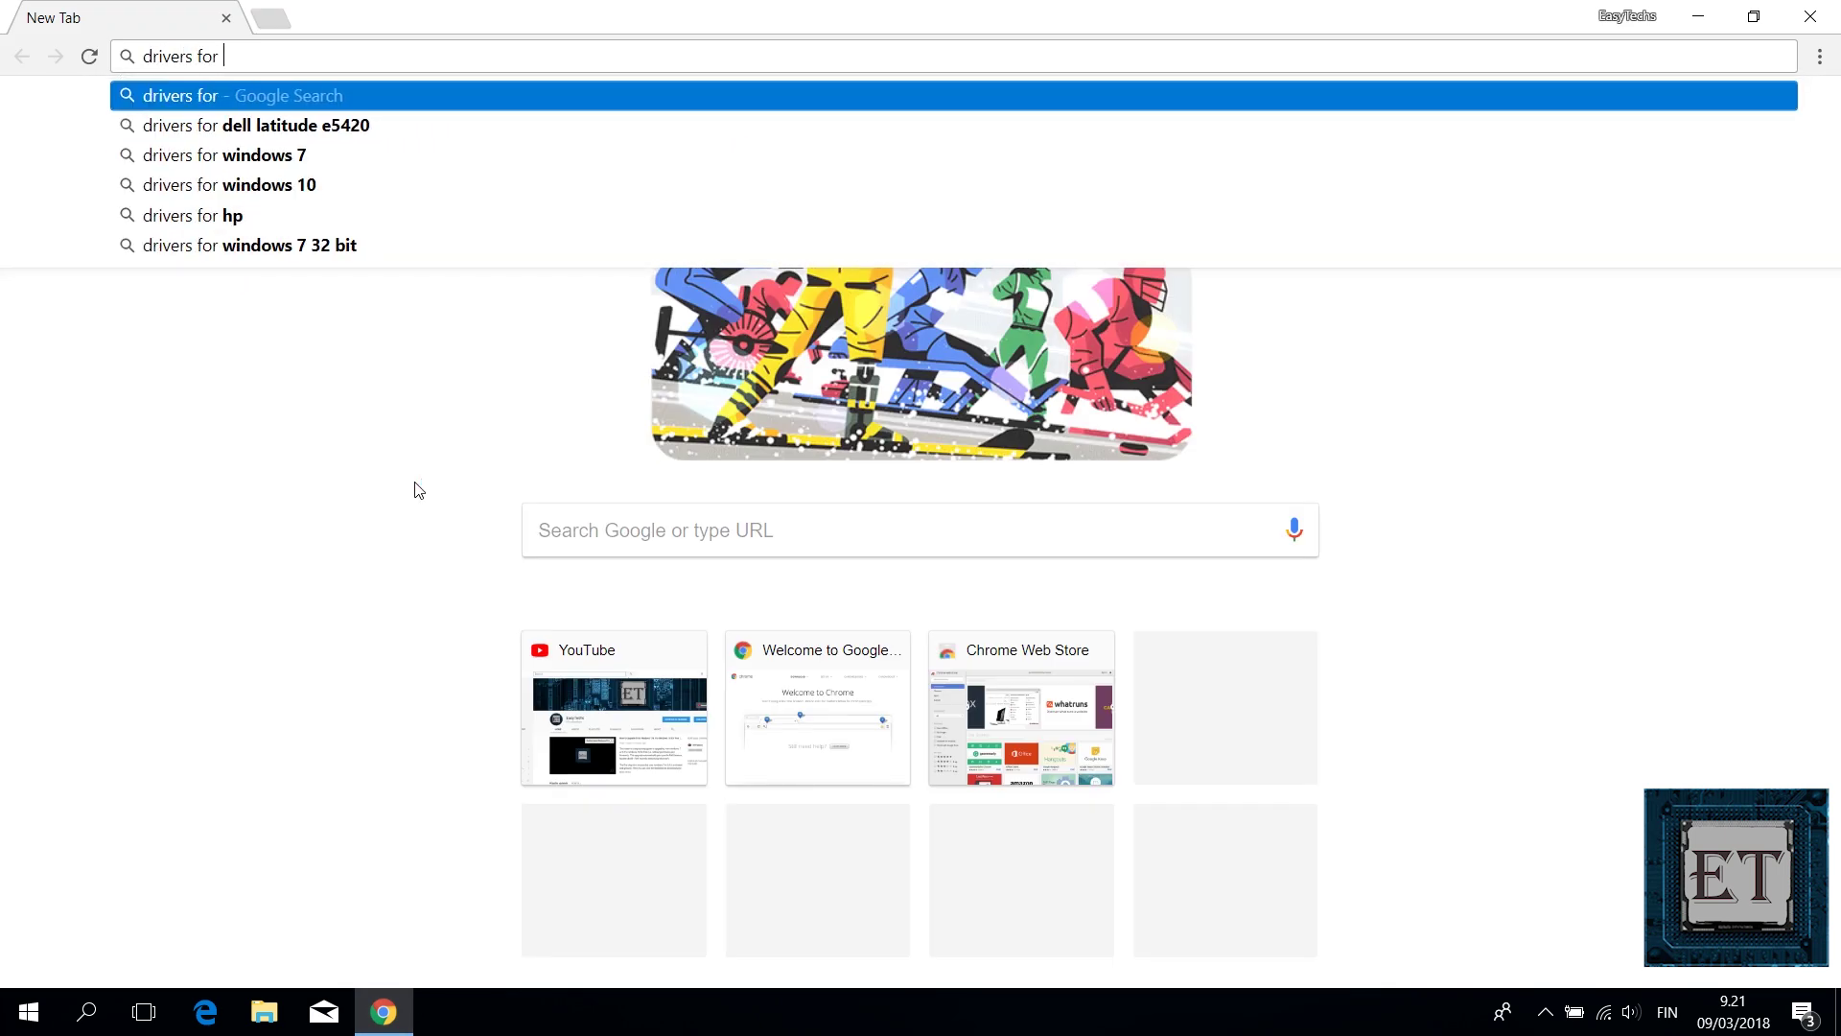
Step: Search 'drivers for hp probook 430 g2' and open HP's software and driver results
text(ook)
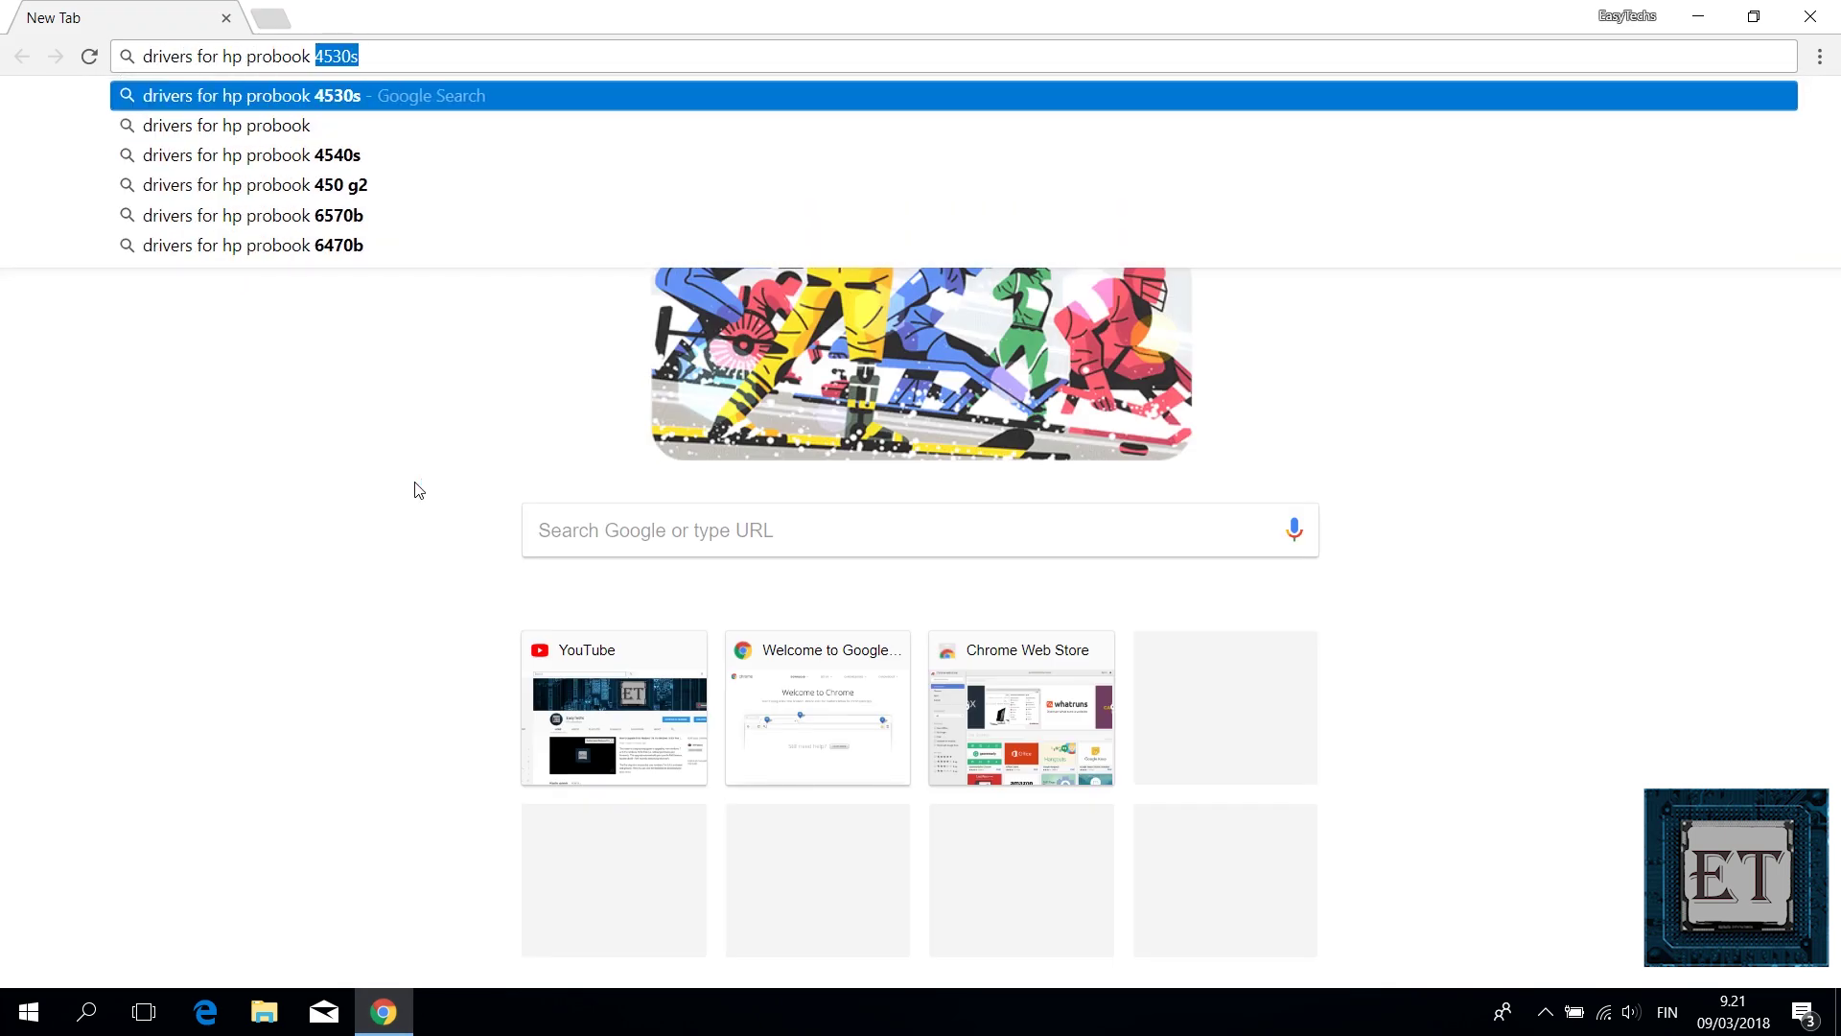
text(430 g2)
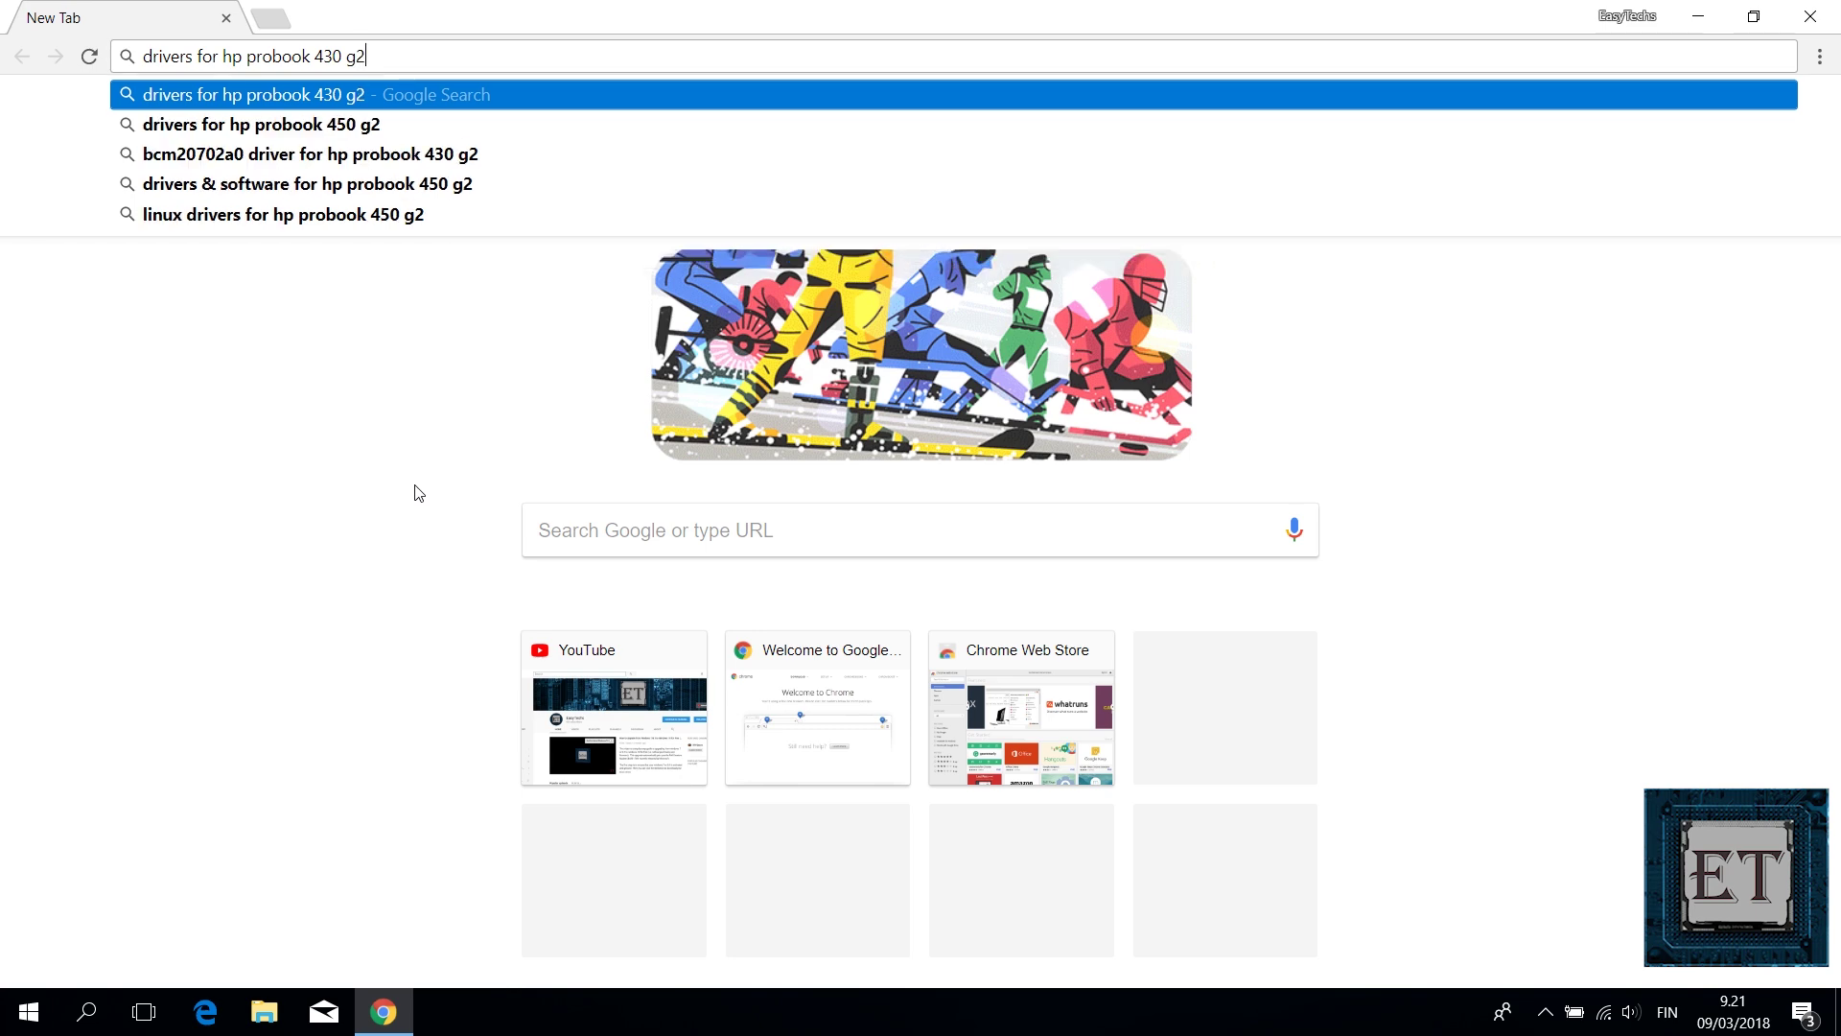
key(Return)
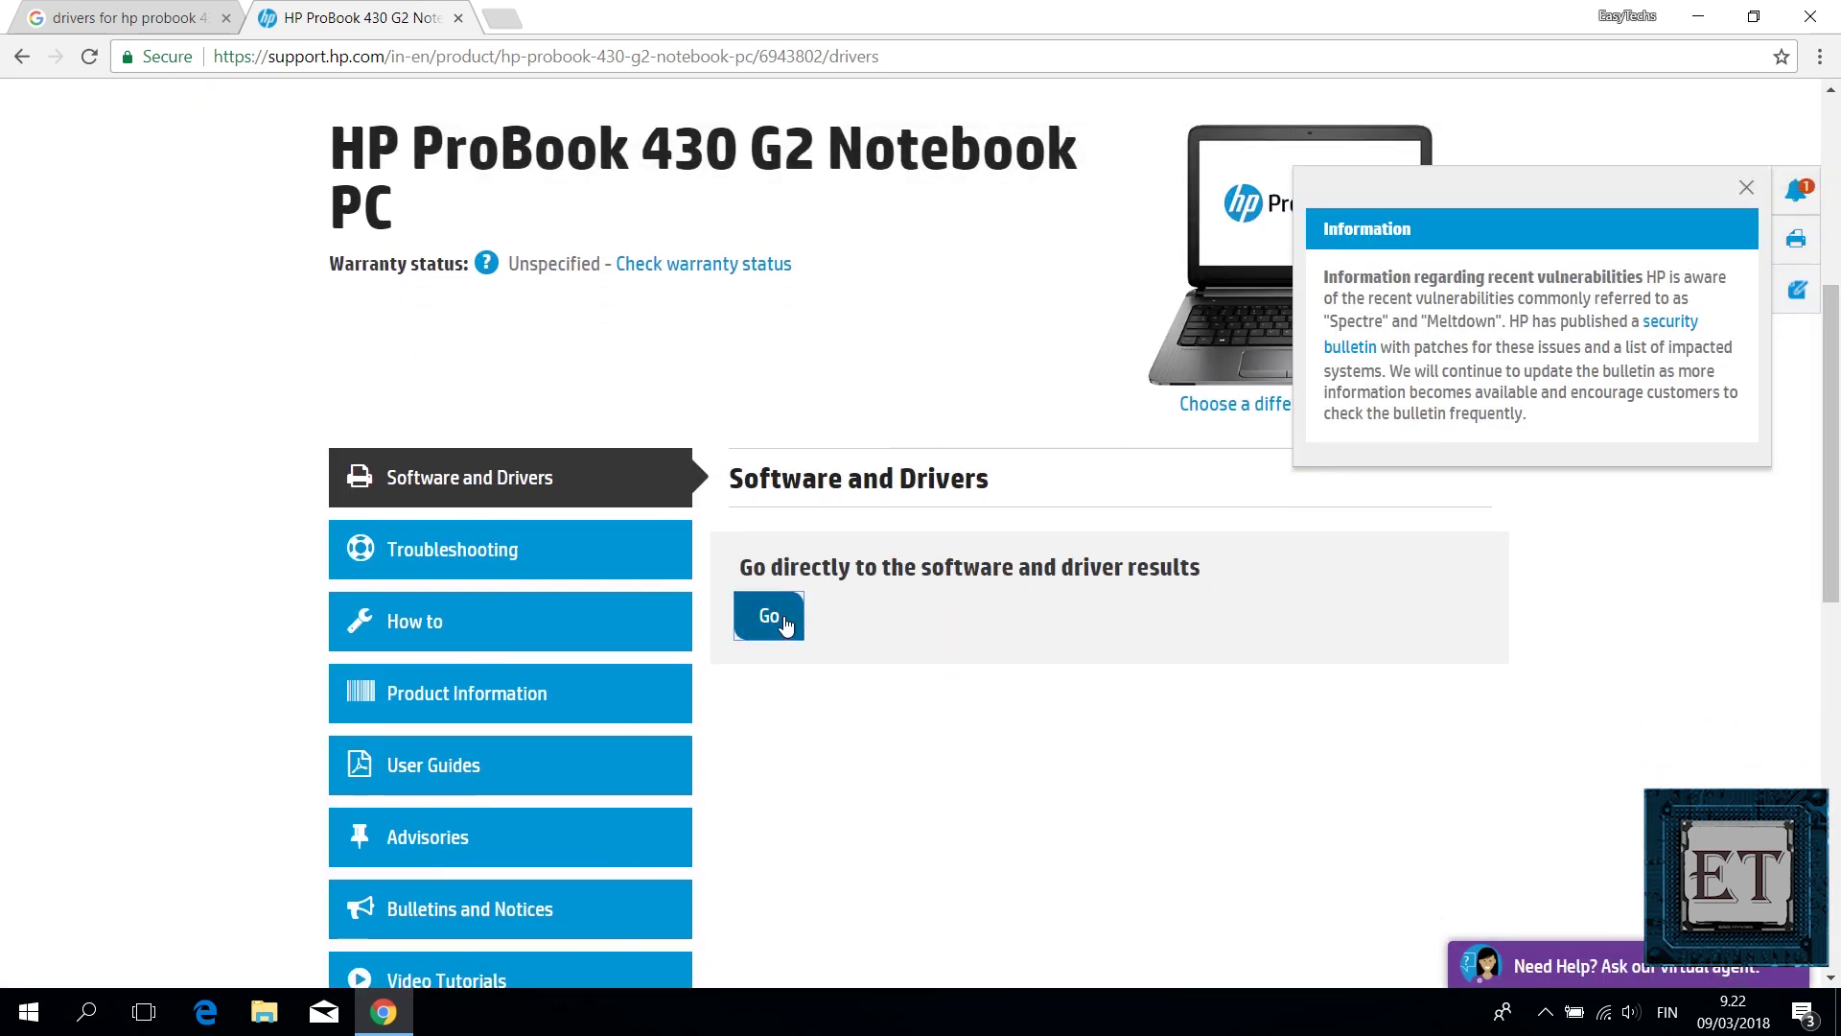
click(782, 622)
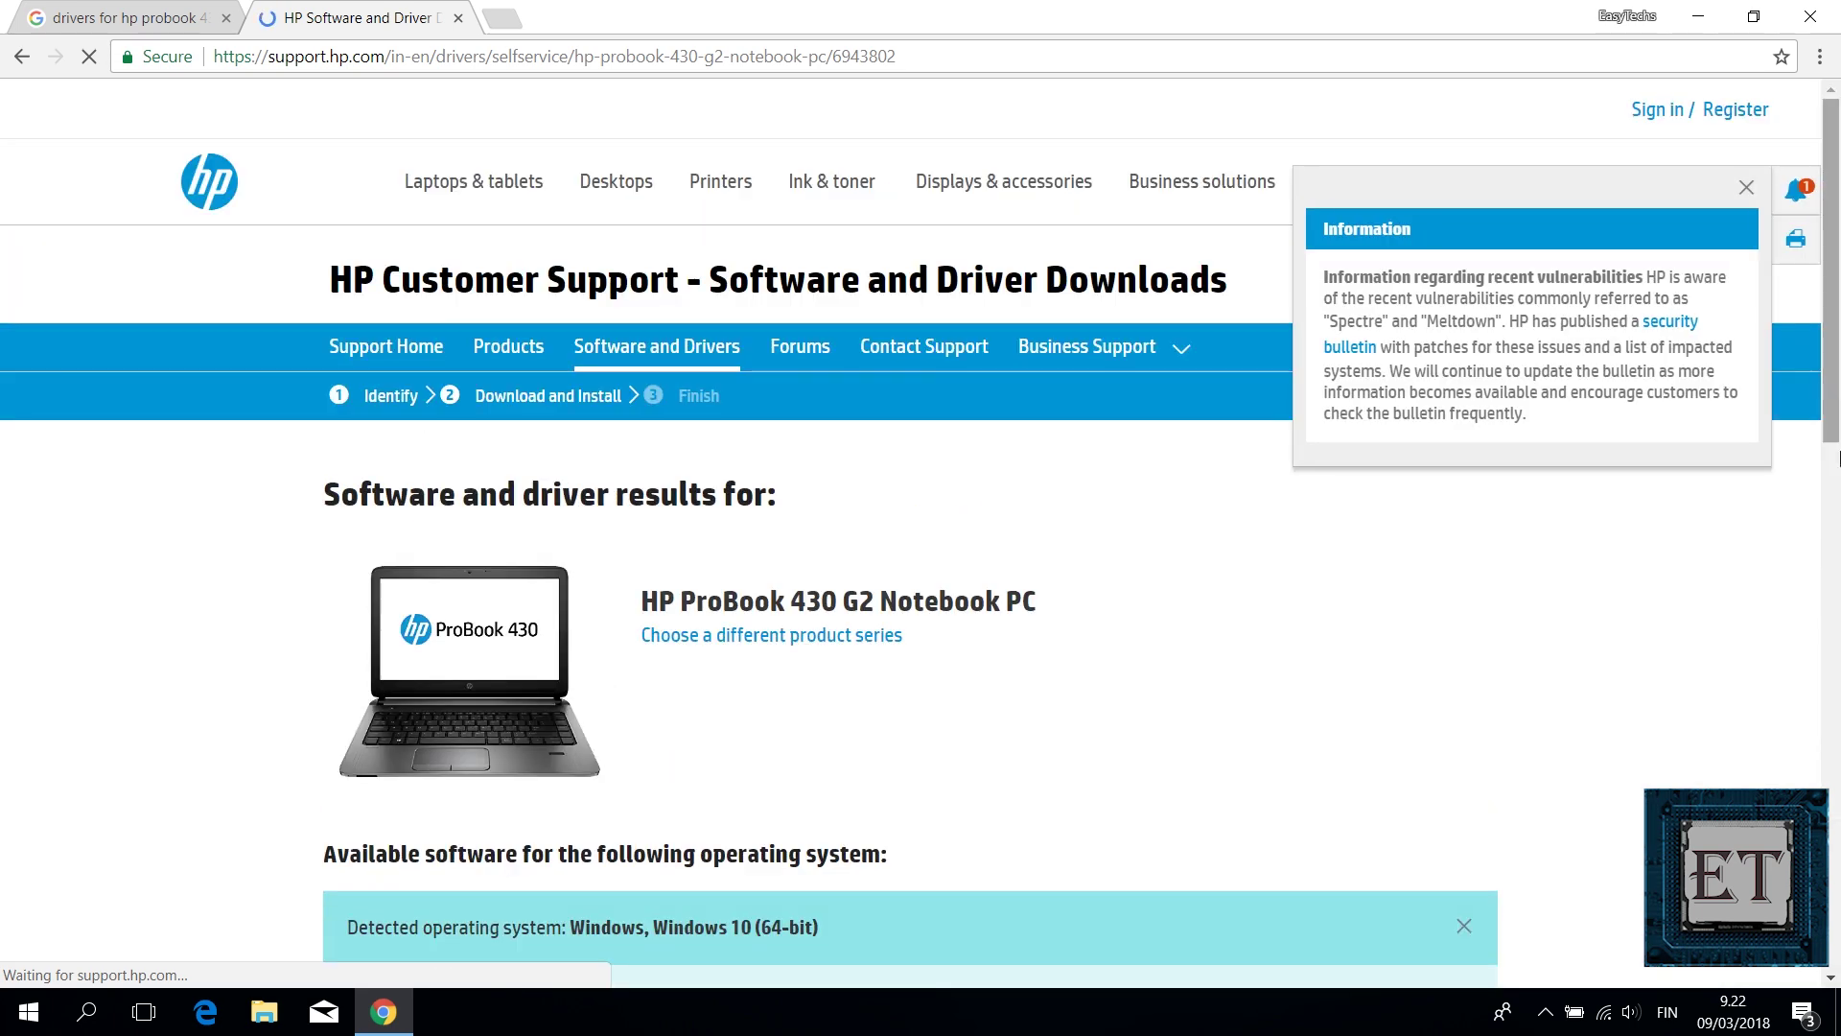
Step: Set the operating system to Windows 10 (64-bit) and apply it to the driver list
scroll(1836, 532, down, 4)
click(720, 678)
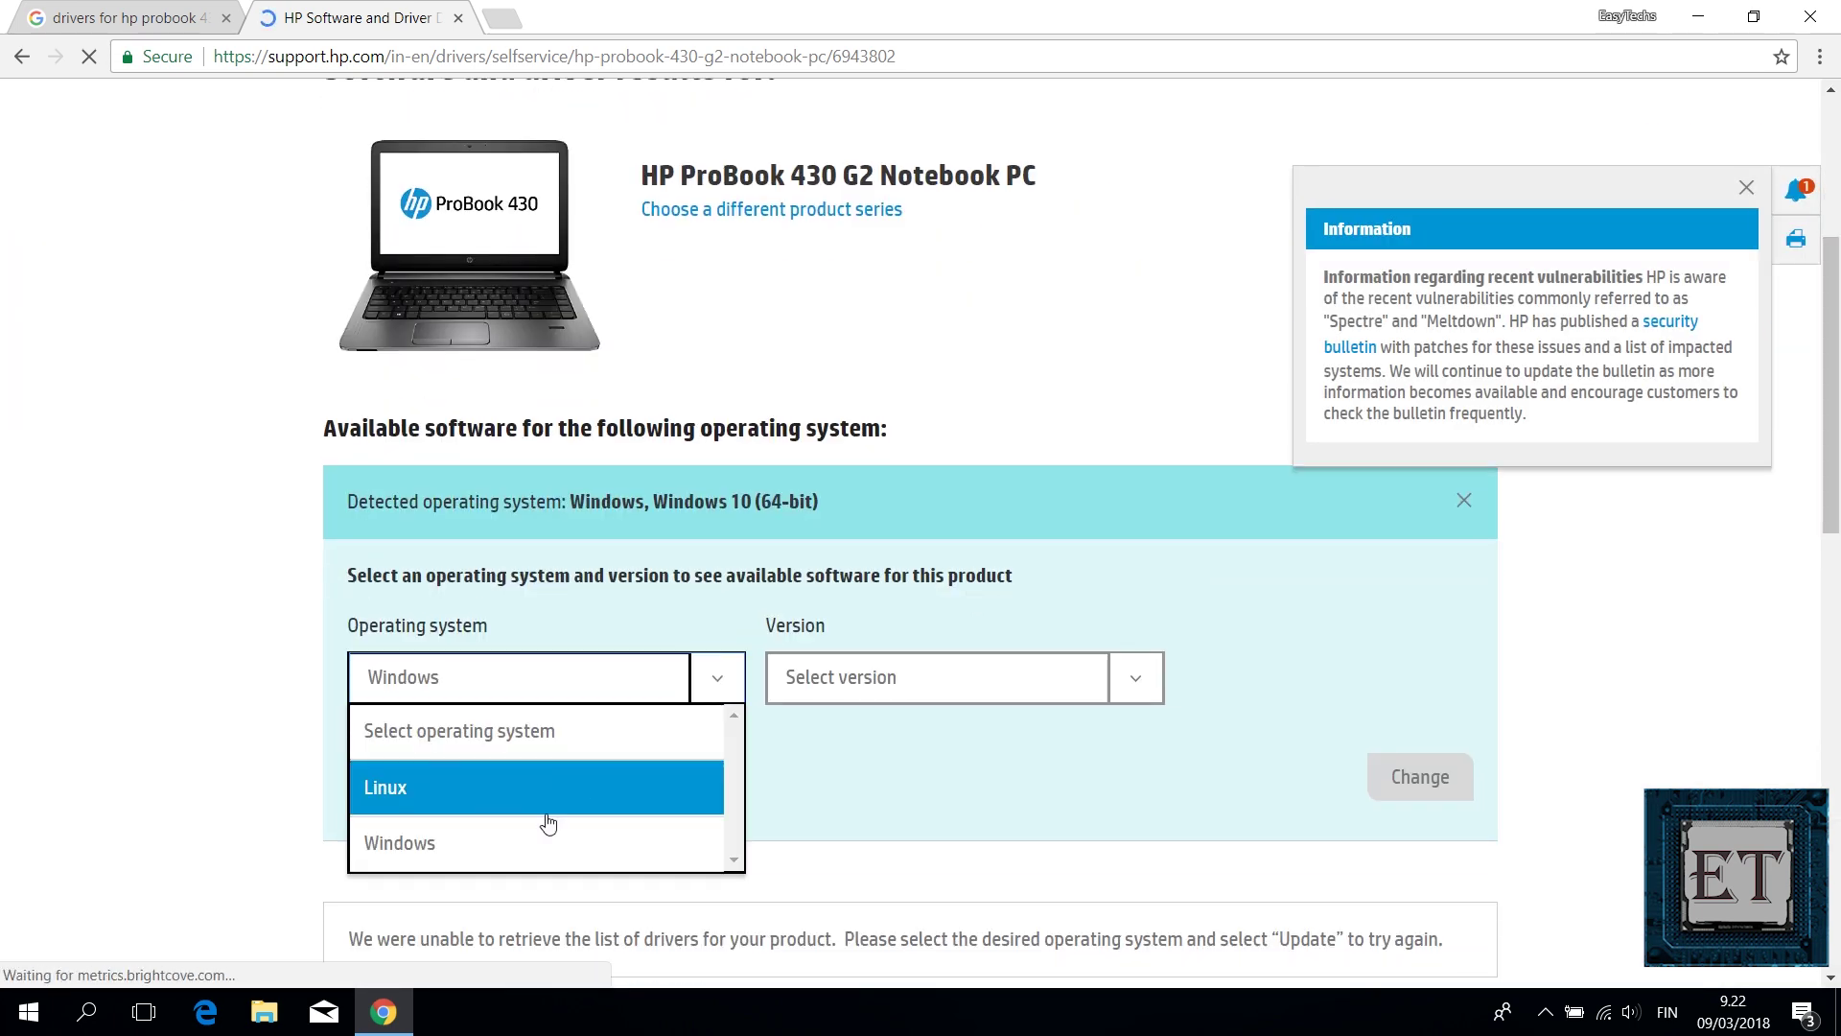
click(519, 844)
click(1135, 678)
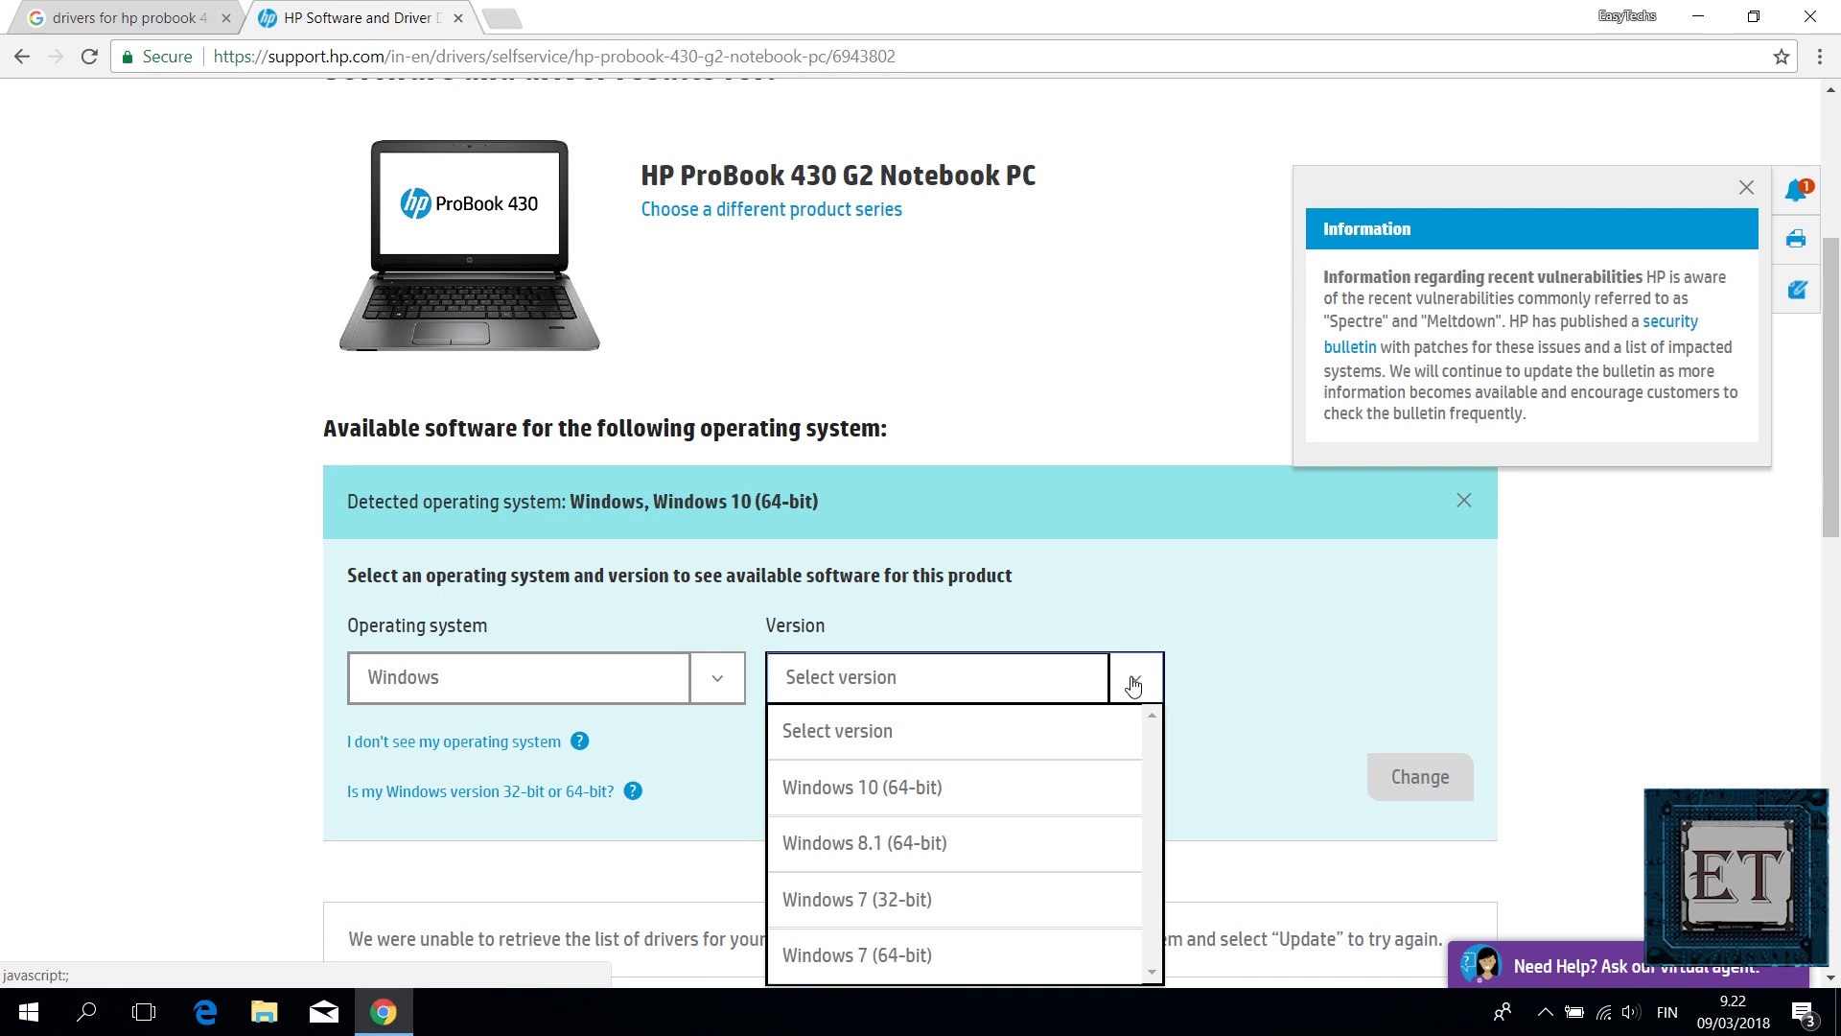
click(1054, 810)
click(1410, 791)
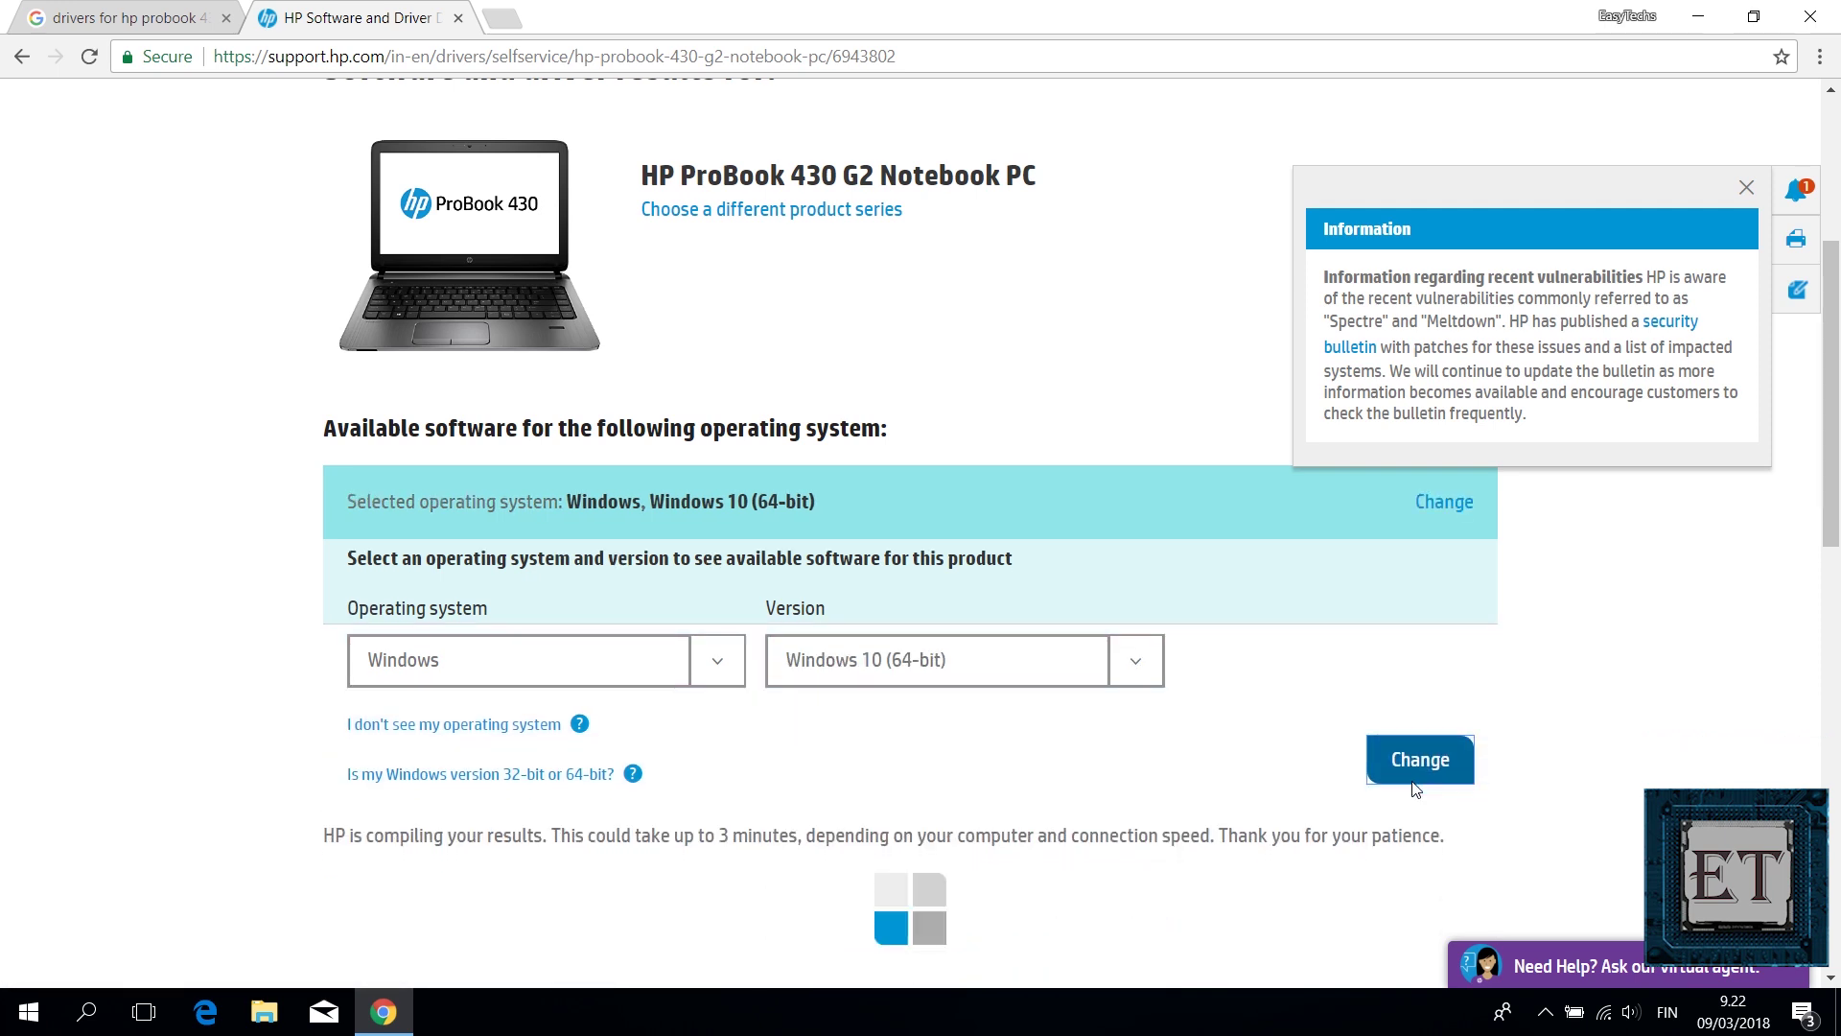
Step: Expand Driver-Network to show the Broadcom Wireless LAN drivers
scroll(1838, 460, down, 2)
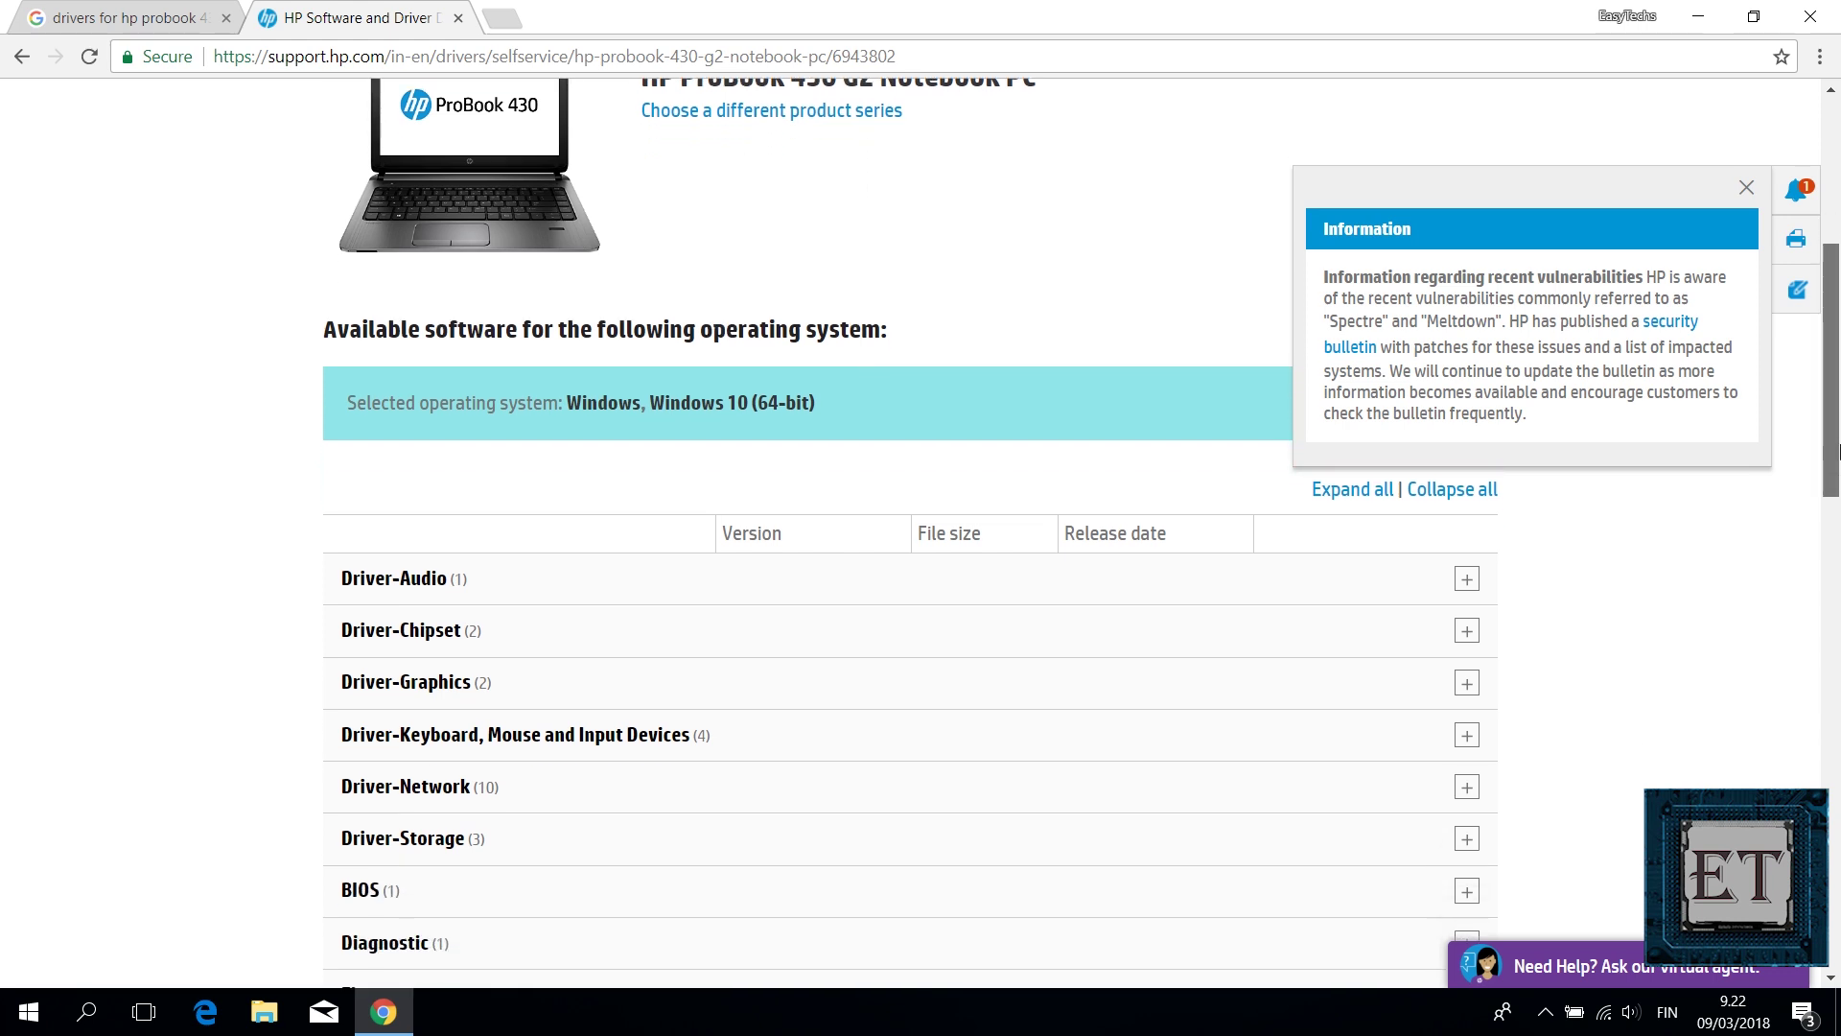
scroll(1838, 460, down, 1)
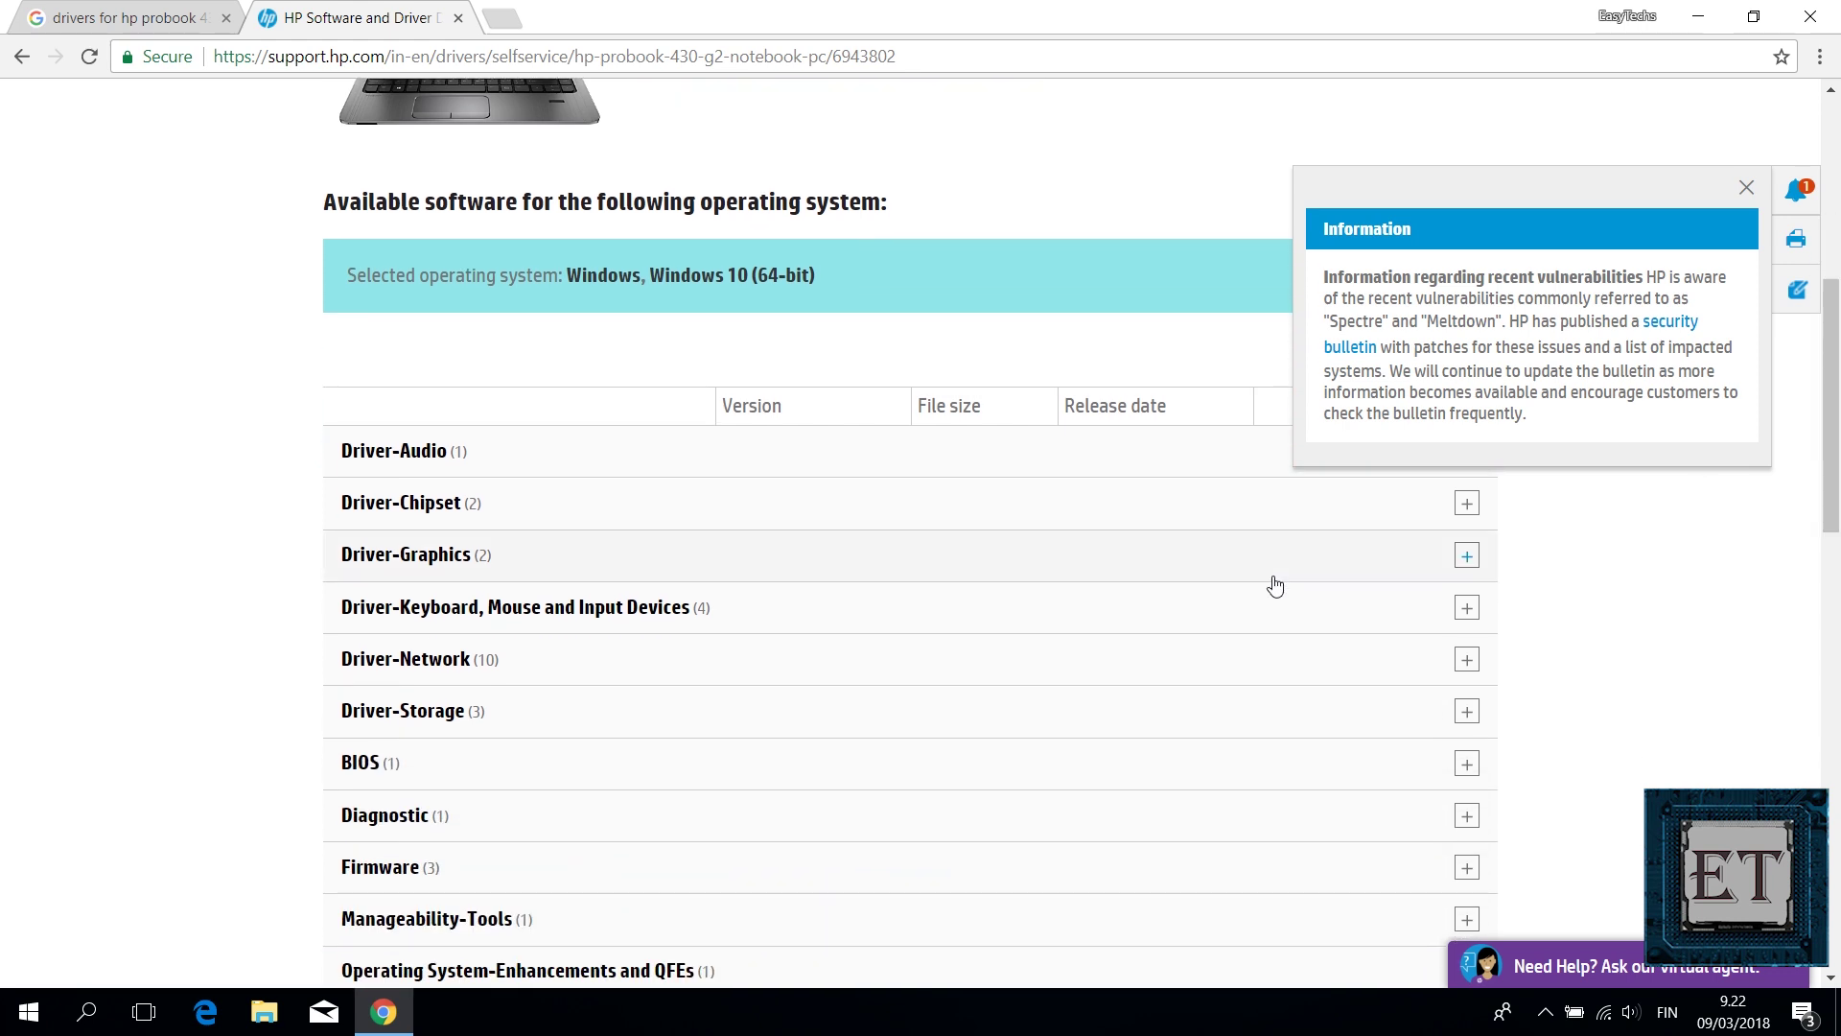
click(1484, 671)
scroll(1838, 384, down, 1)
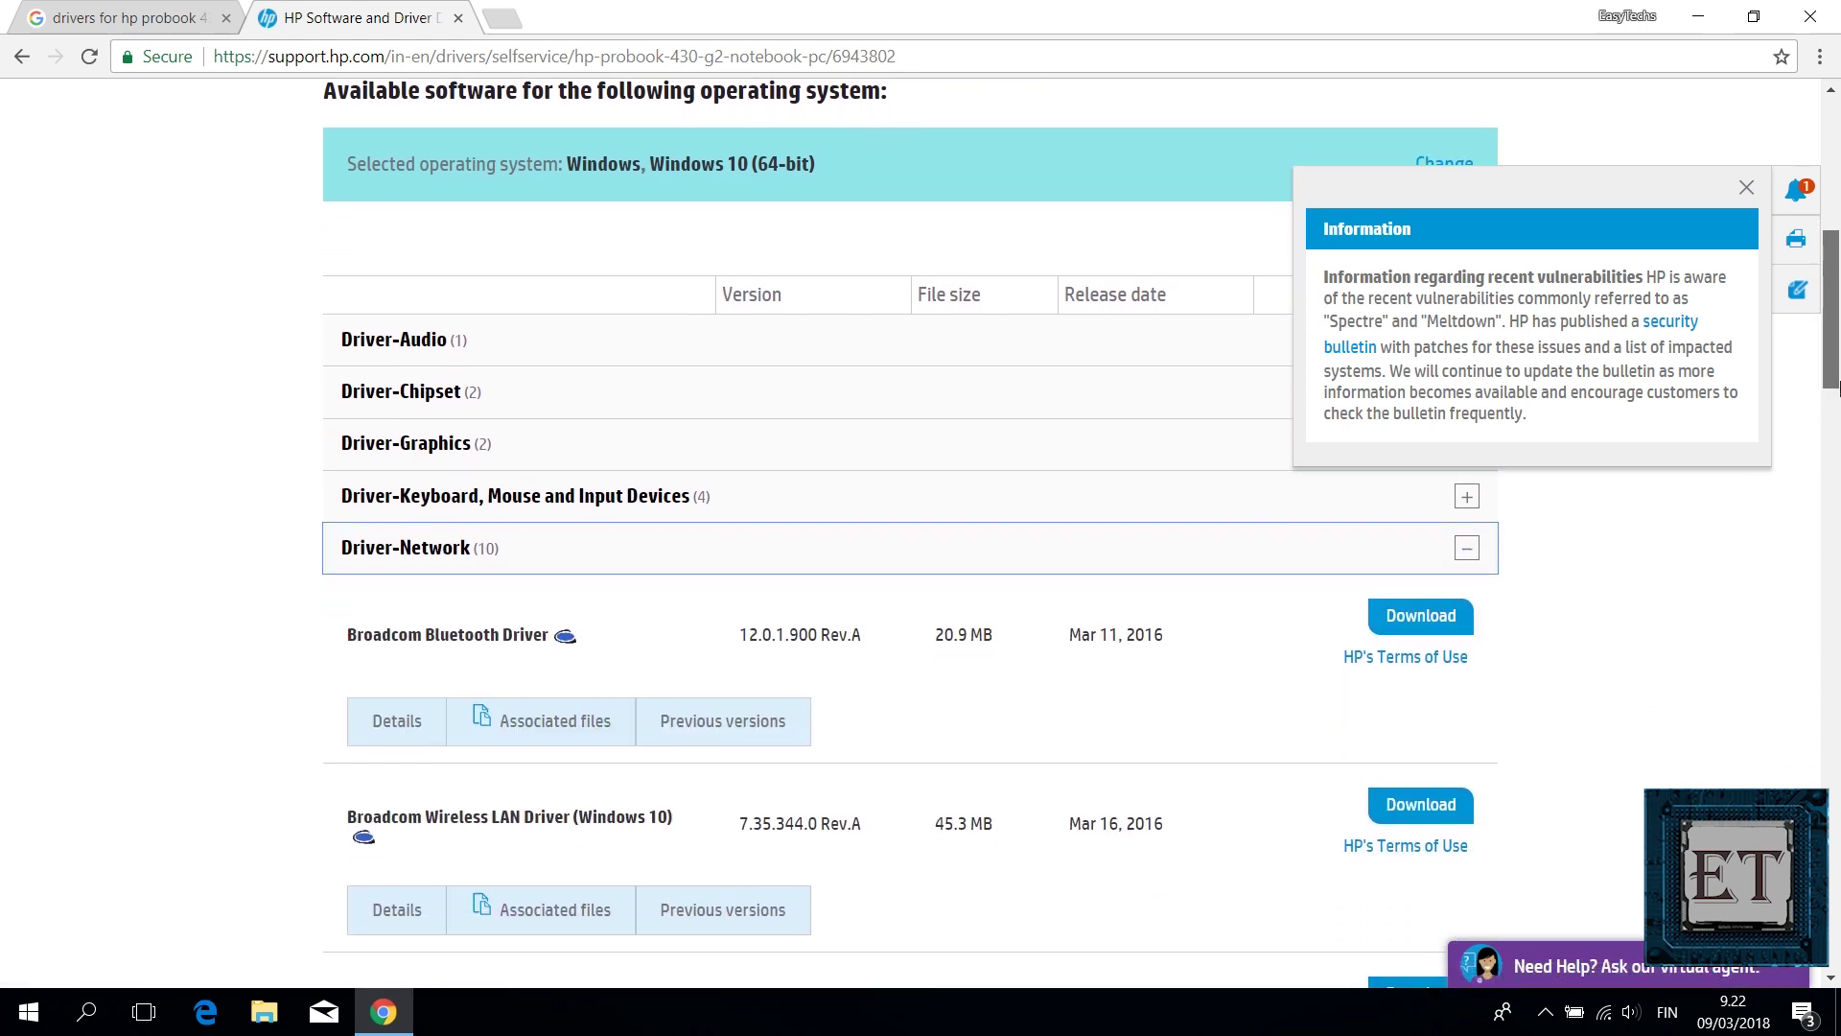
scroll(1838, 384, down, 1)
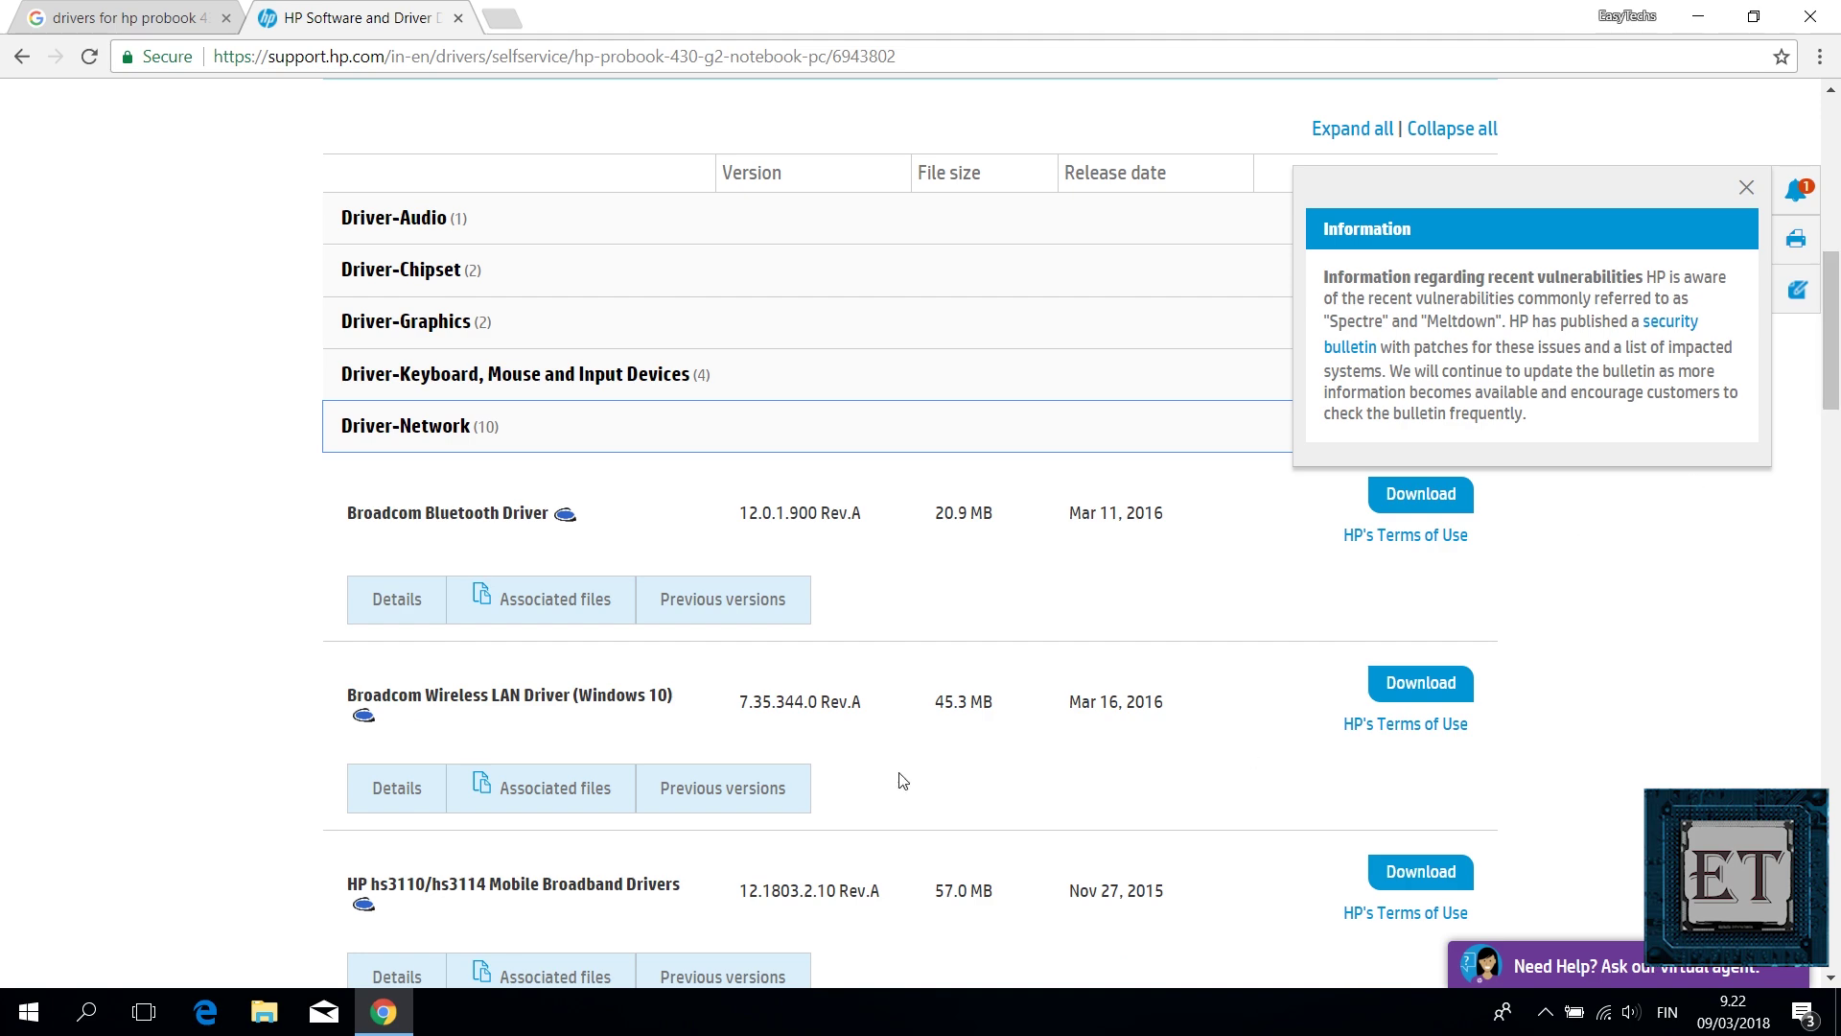
Step: Download the Broadcom Wireless LAN driver sp75249.exe, accept its license, and extract files to the default folder
click(1438, 685)
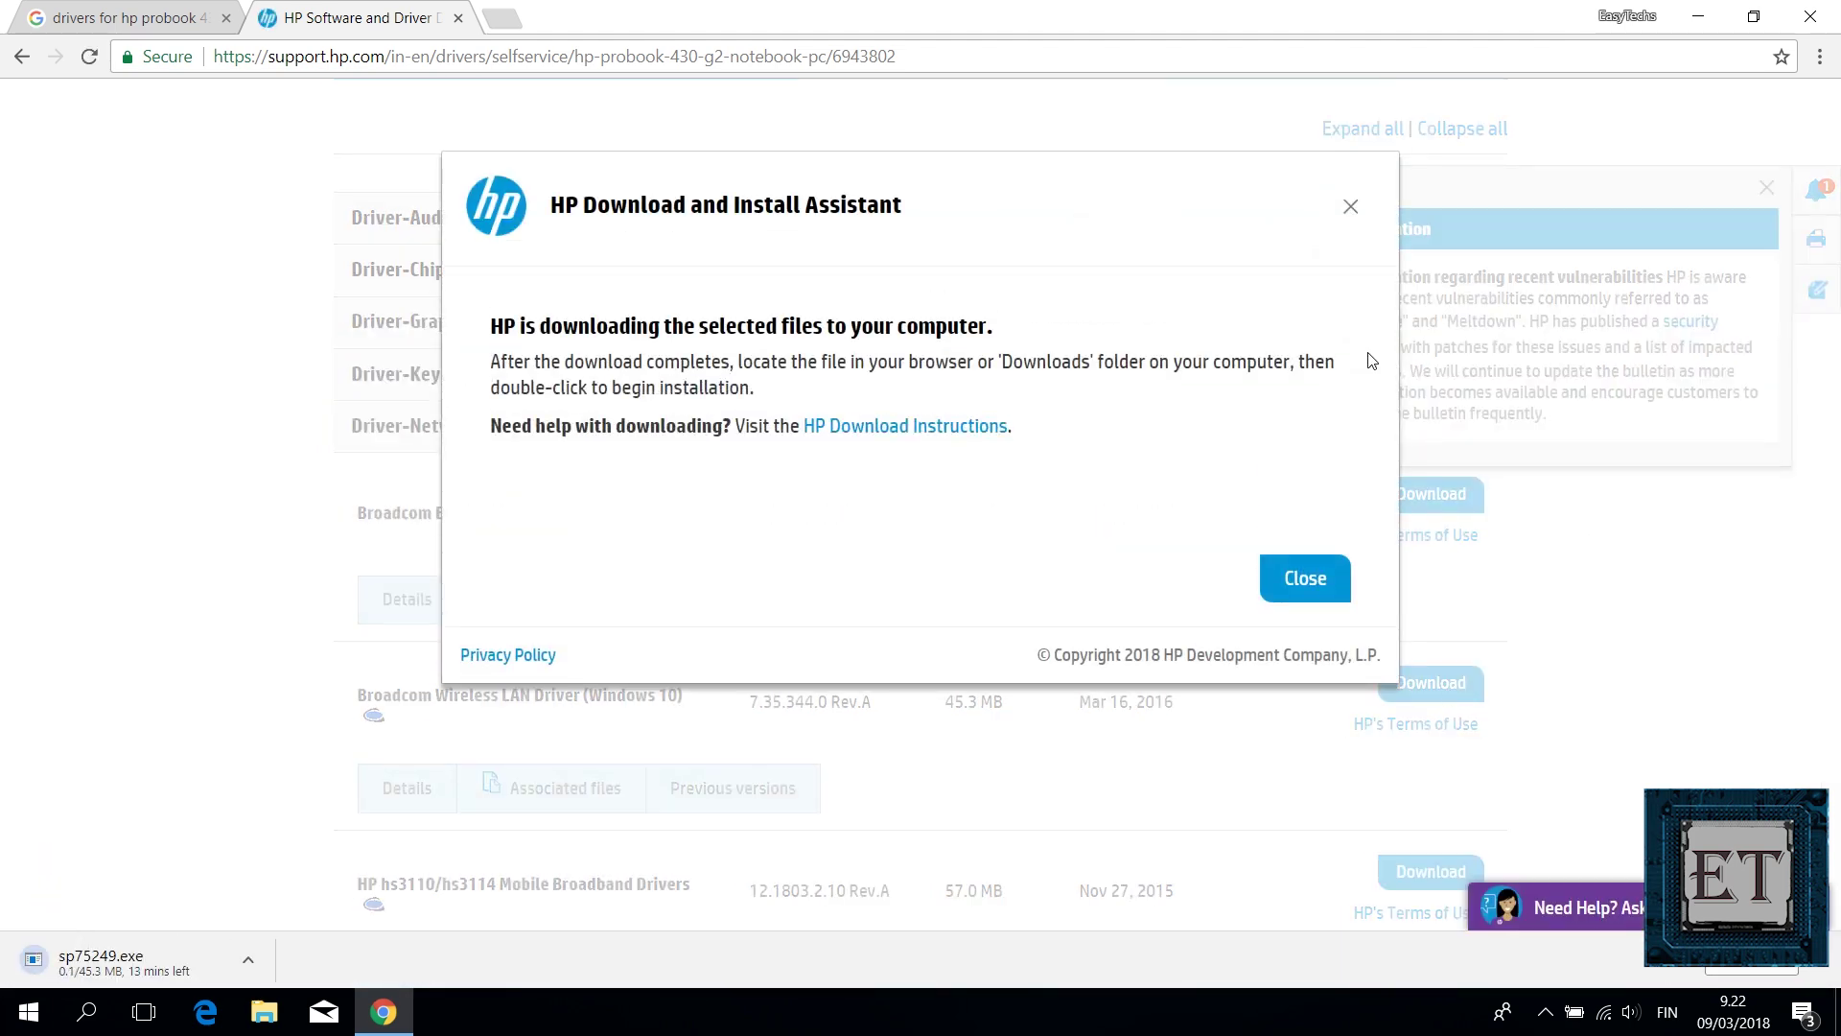
click(1350, 206)
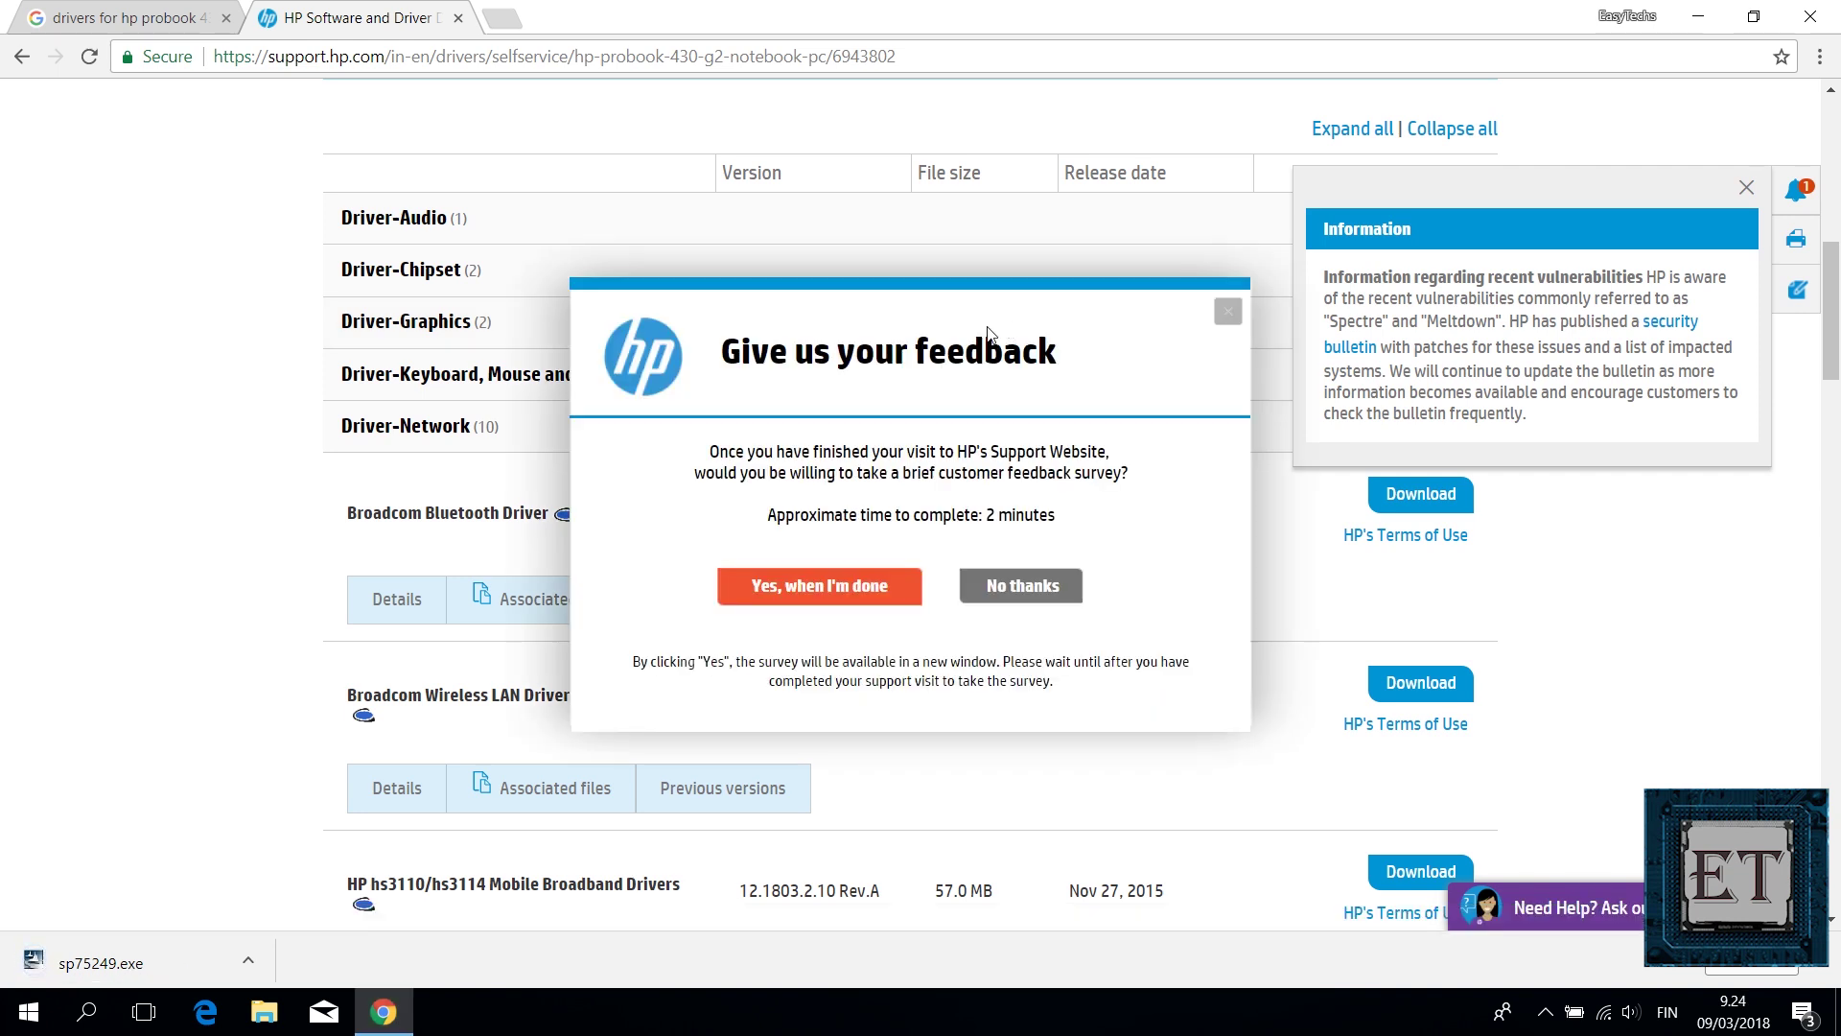
click(119, 974)
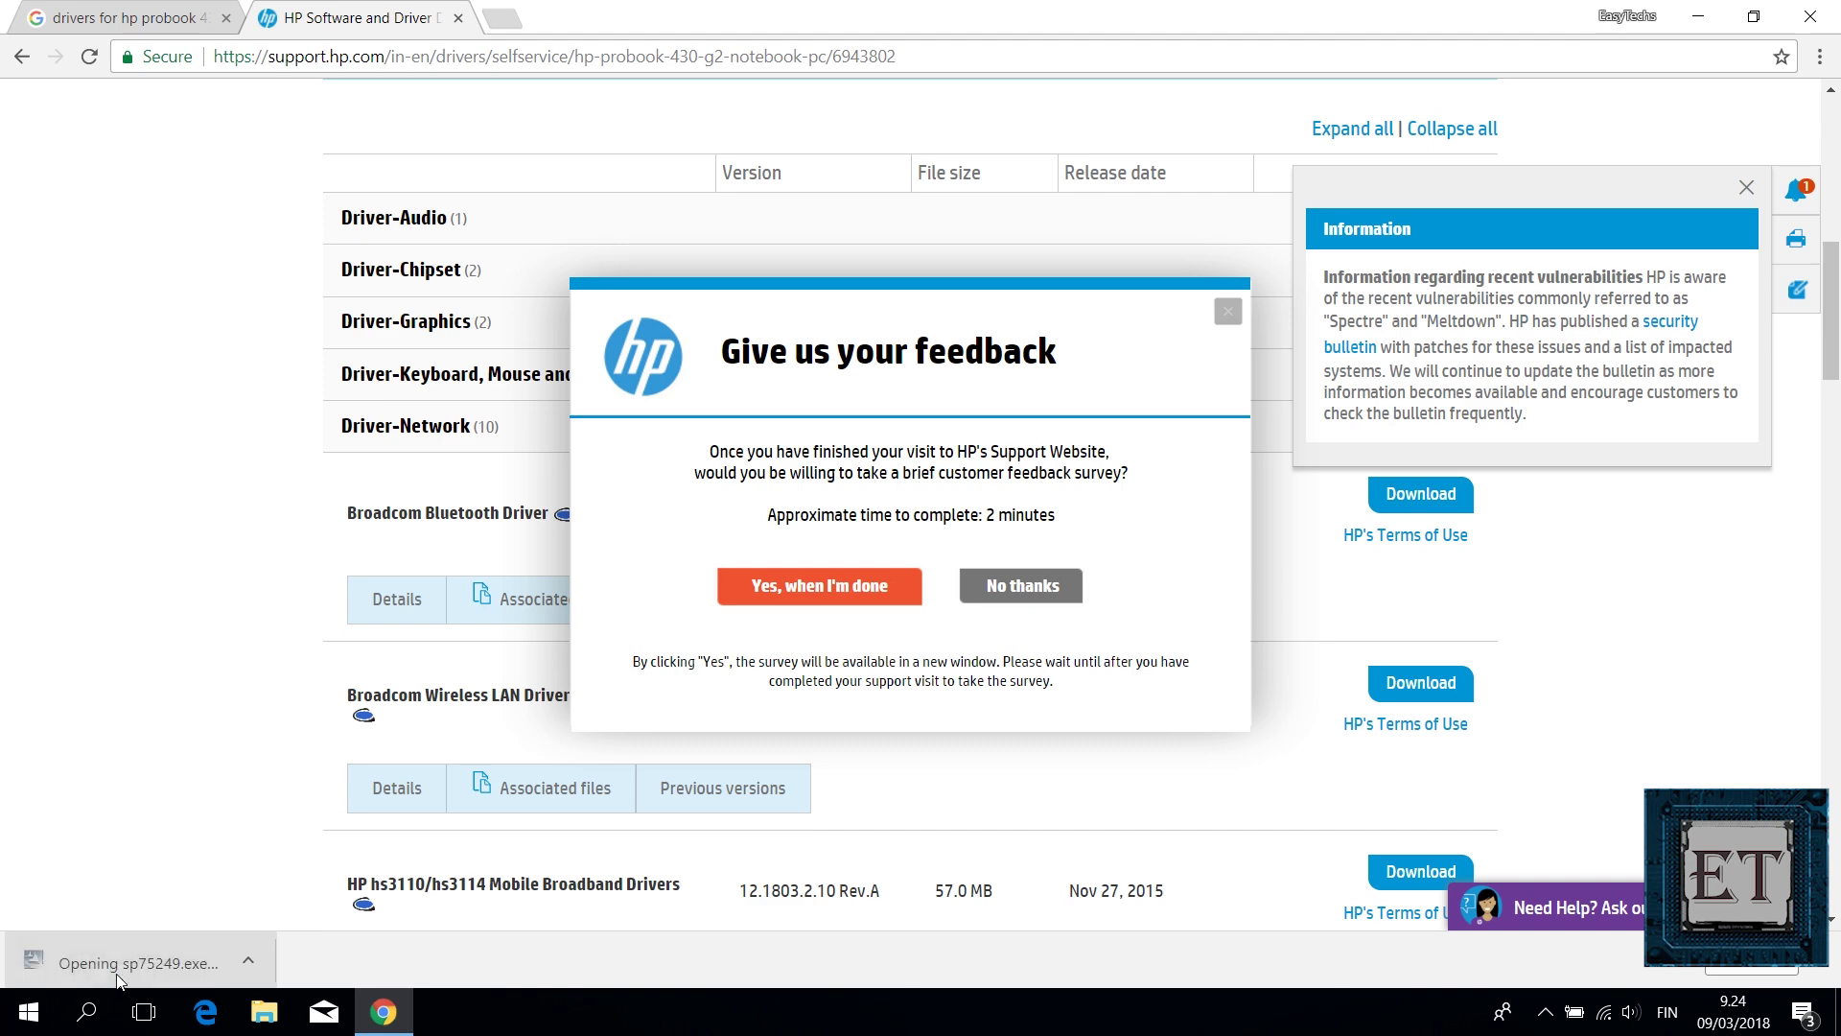
click(1060, 715)
click(907, 648)
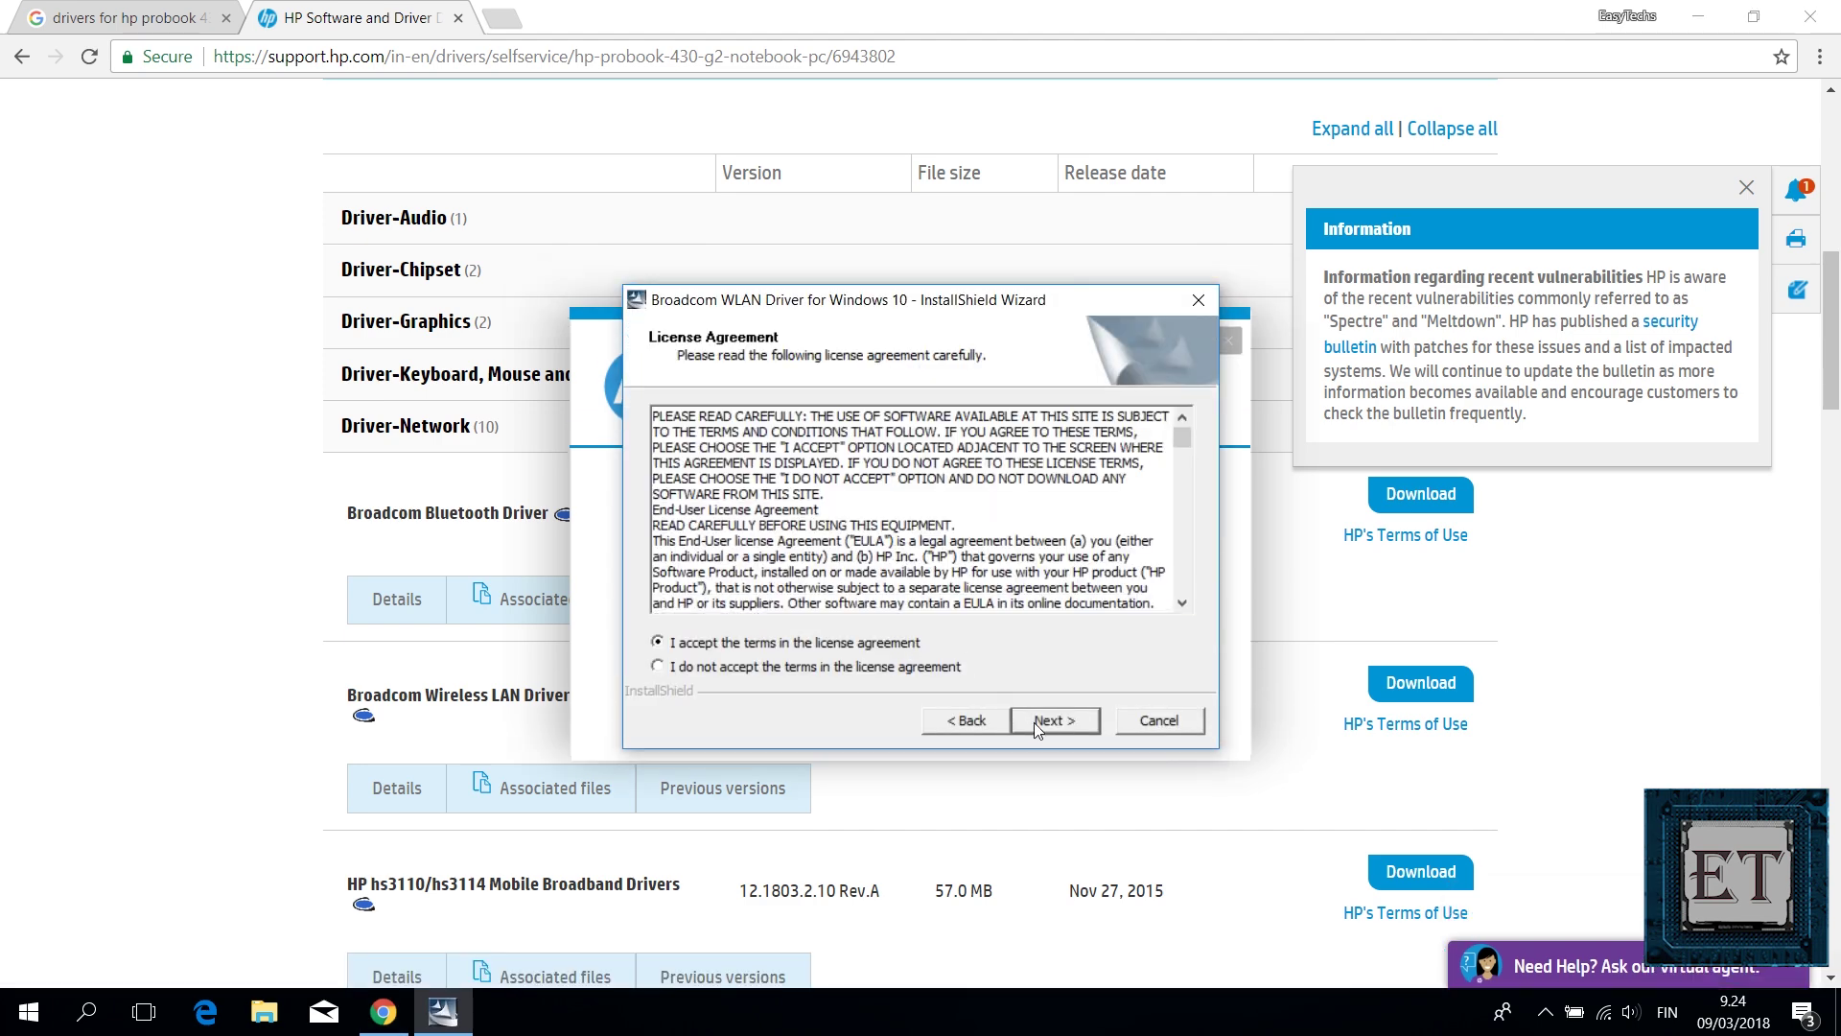
click(1067, 725)
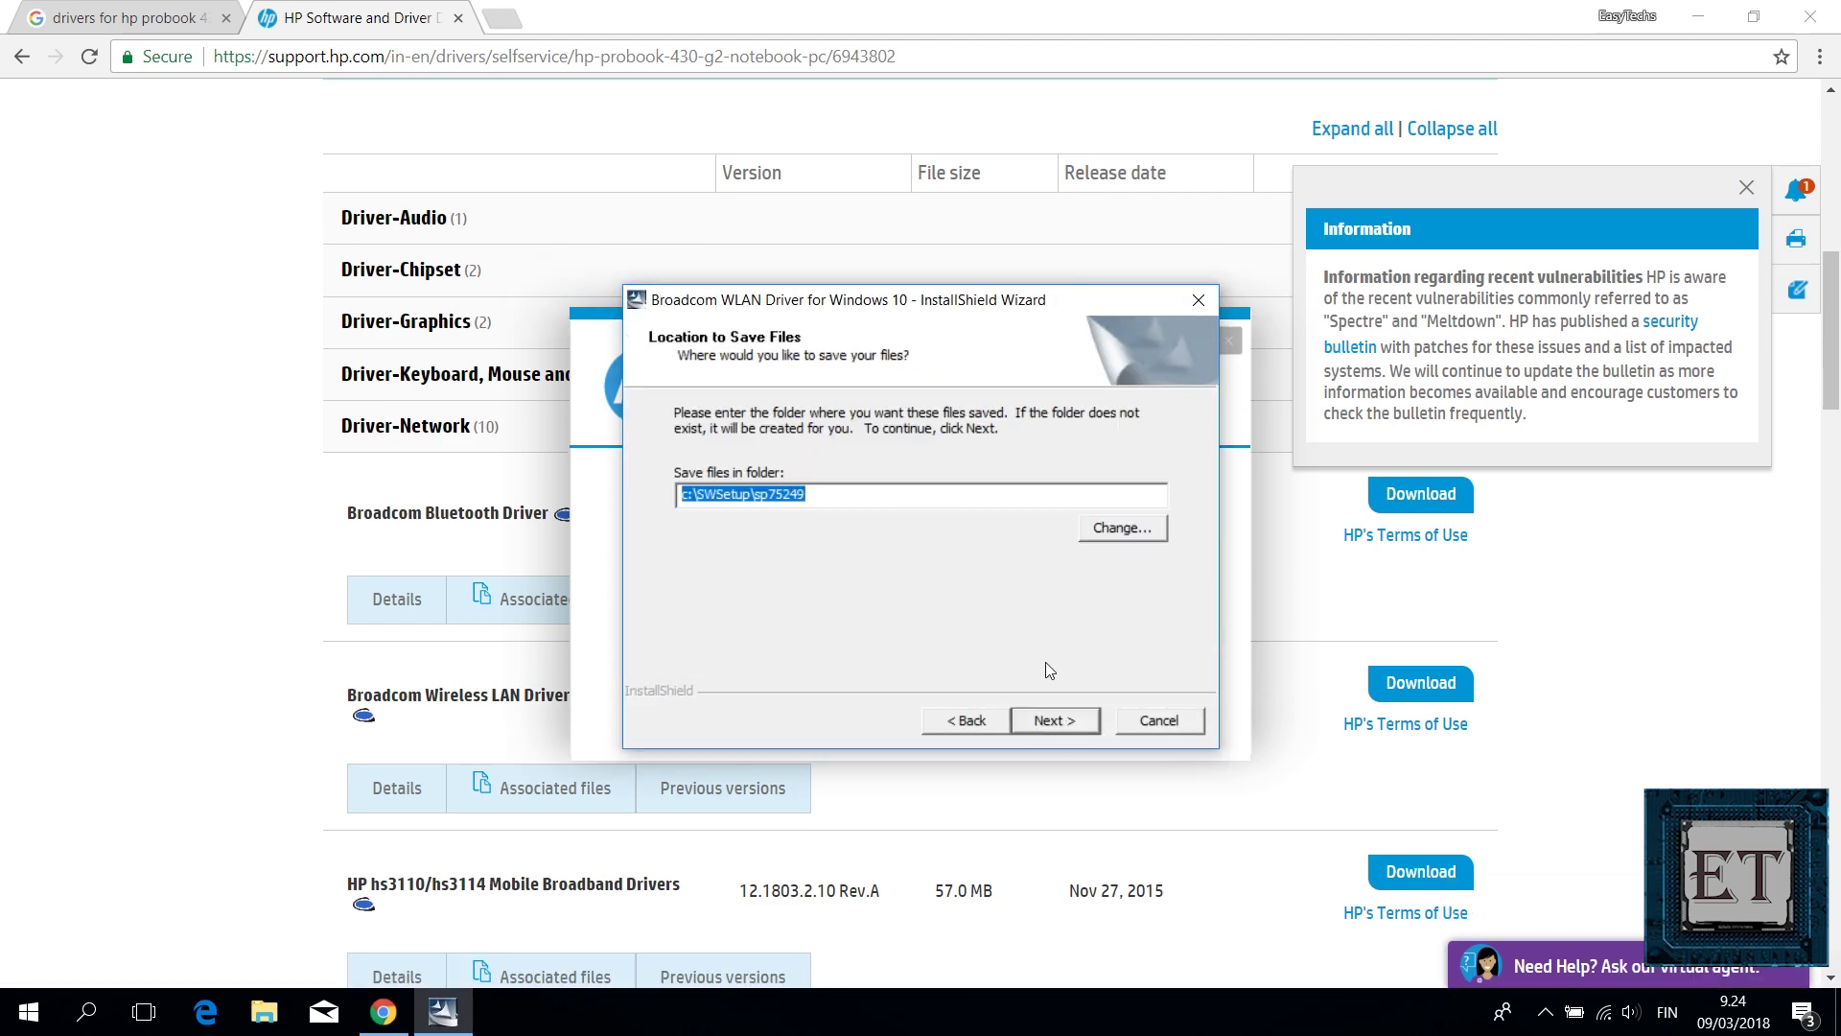
click(1067, 723)
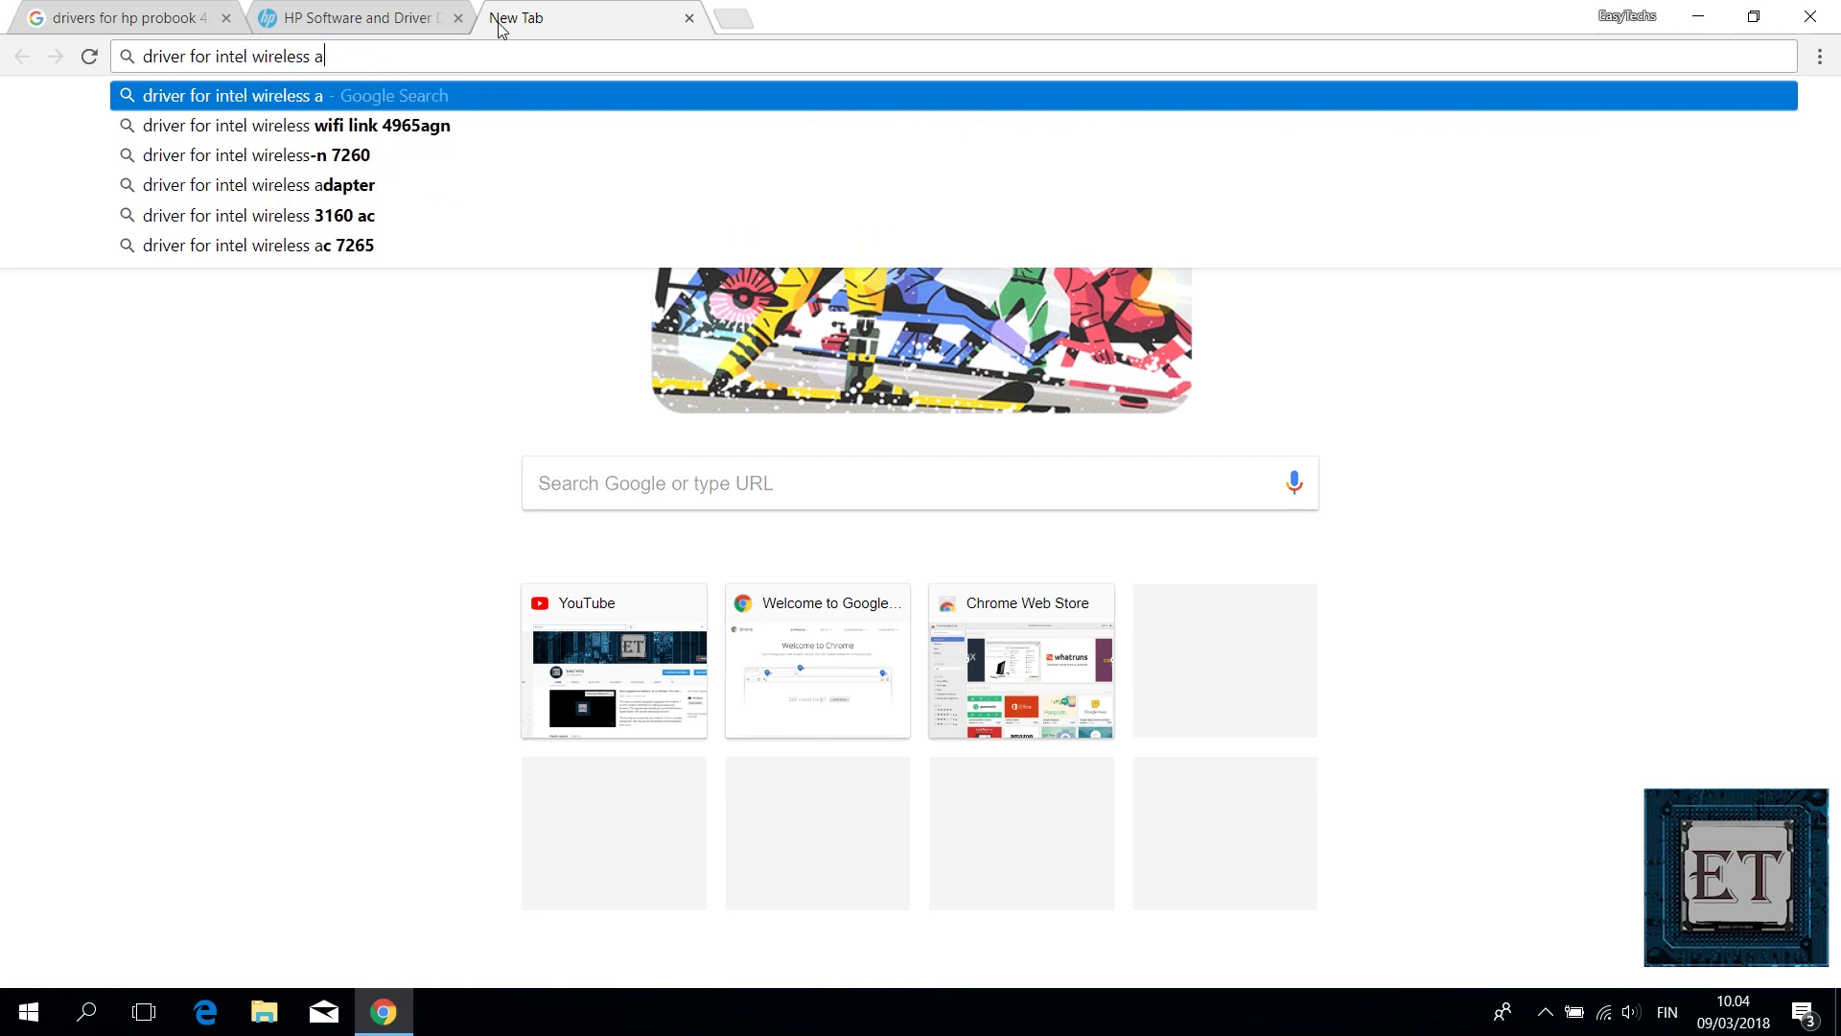
Step: Search 'driver for intel wireless ac 3160mw' and download the 64-bit Windows 10 PROSet package
text(60)
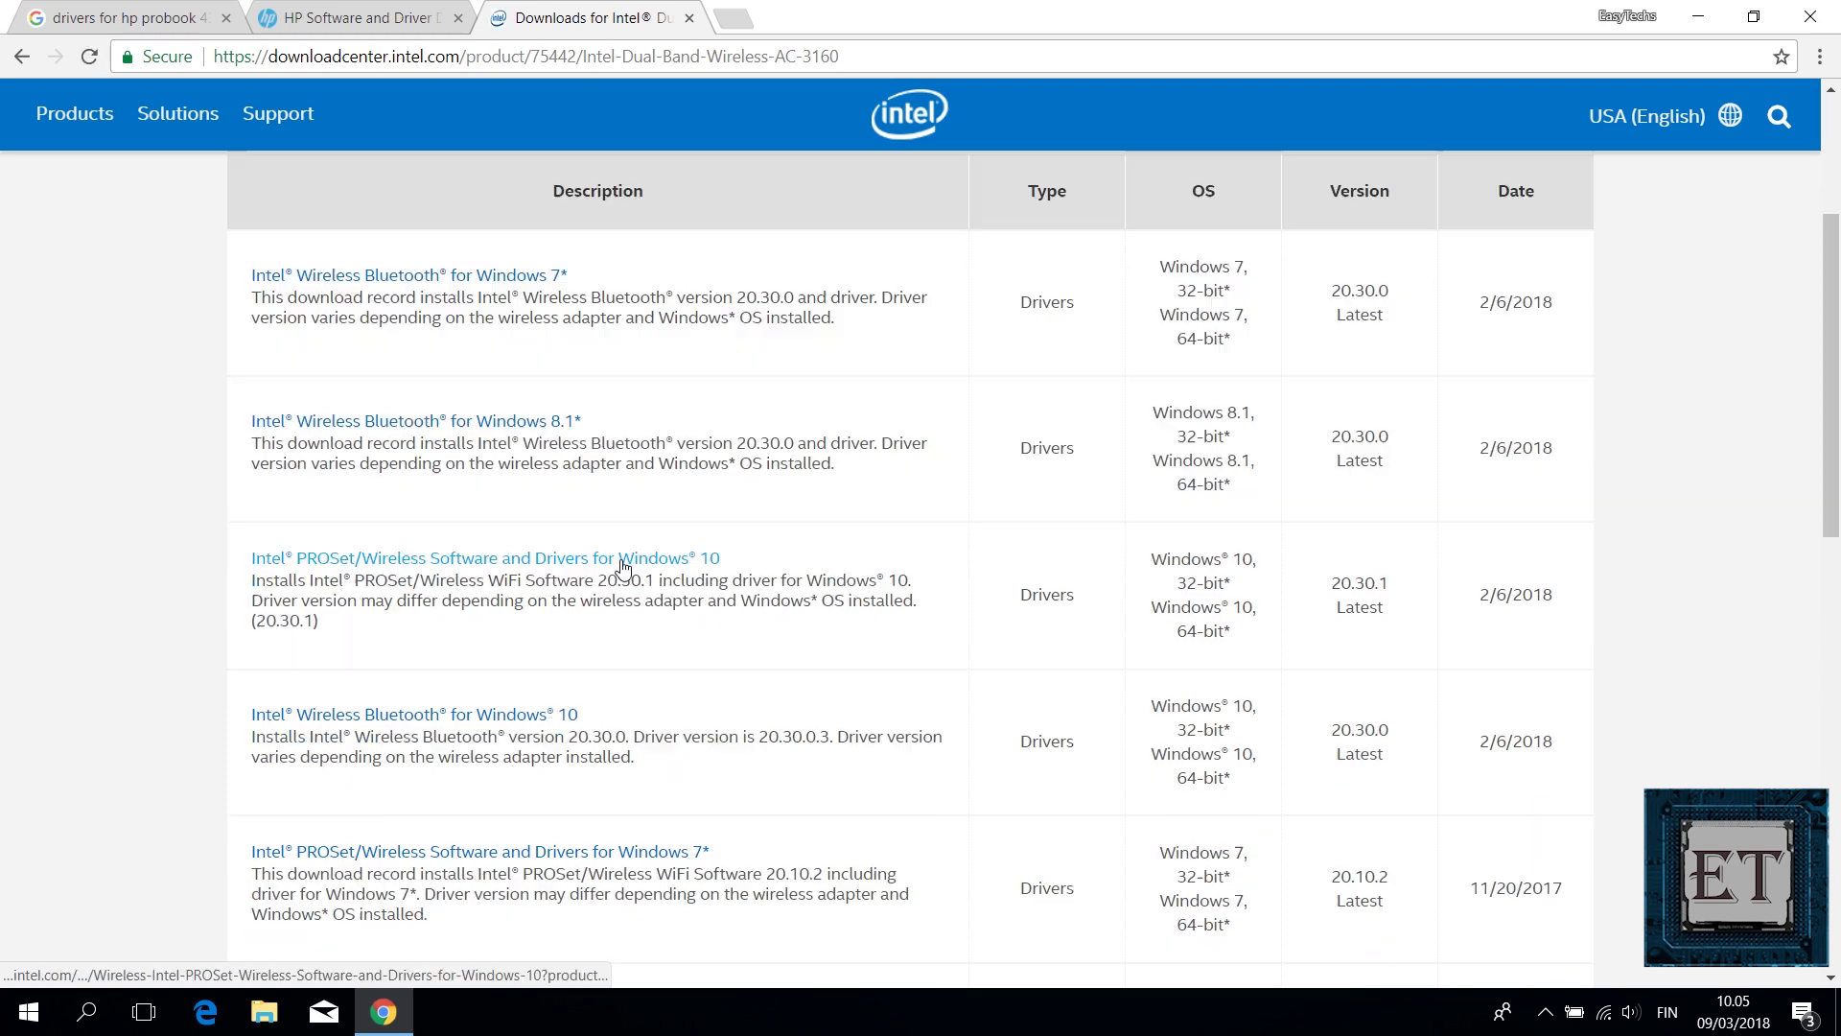
click(619, 564)
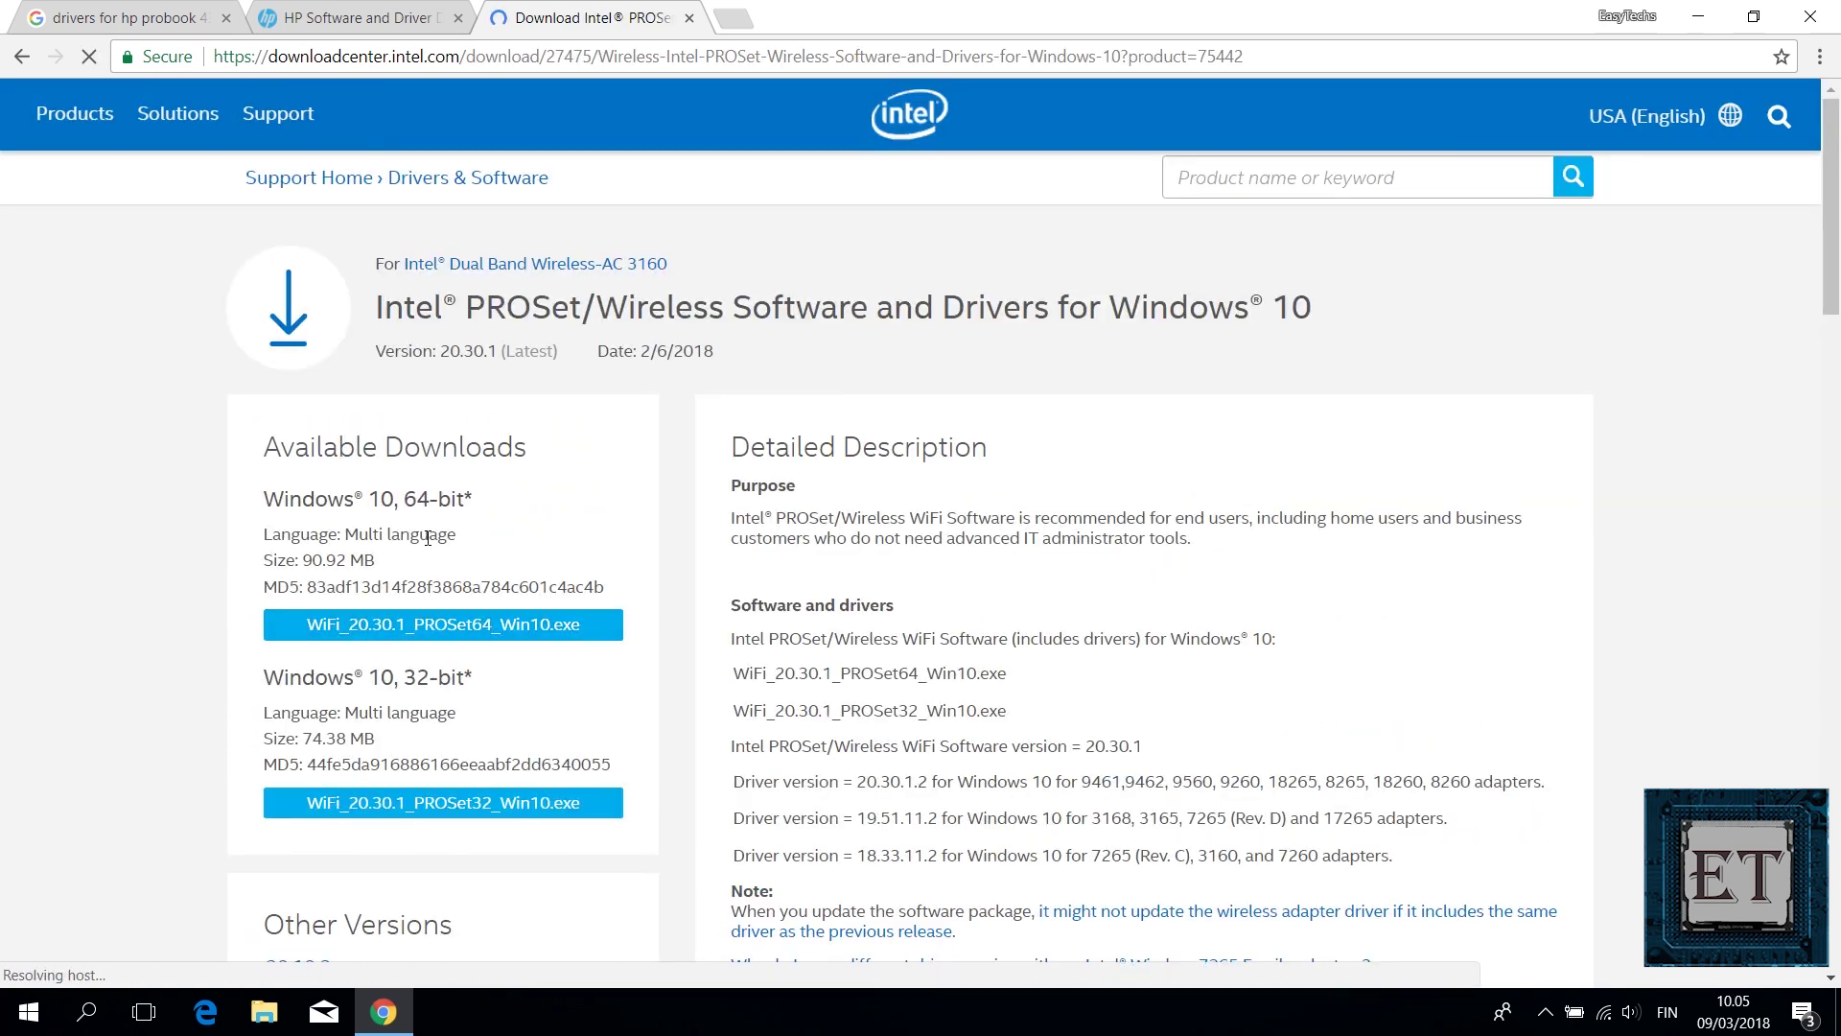
click(419, 633)
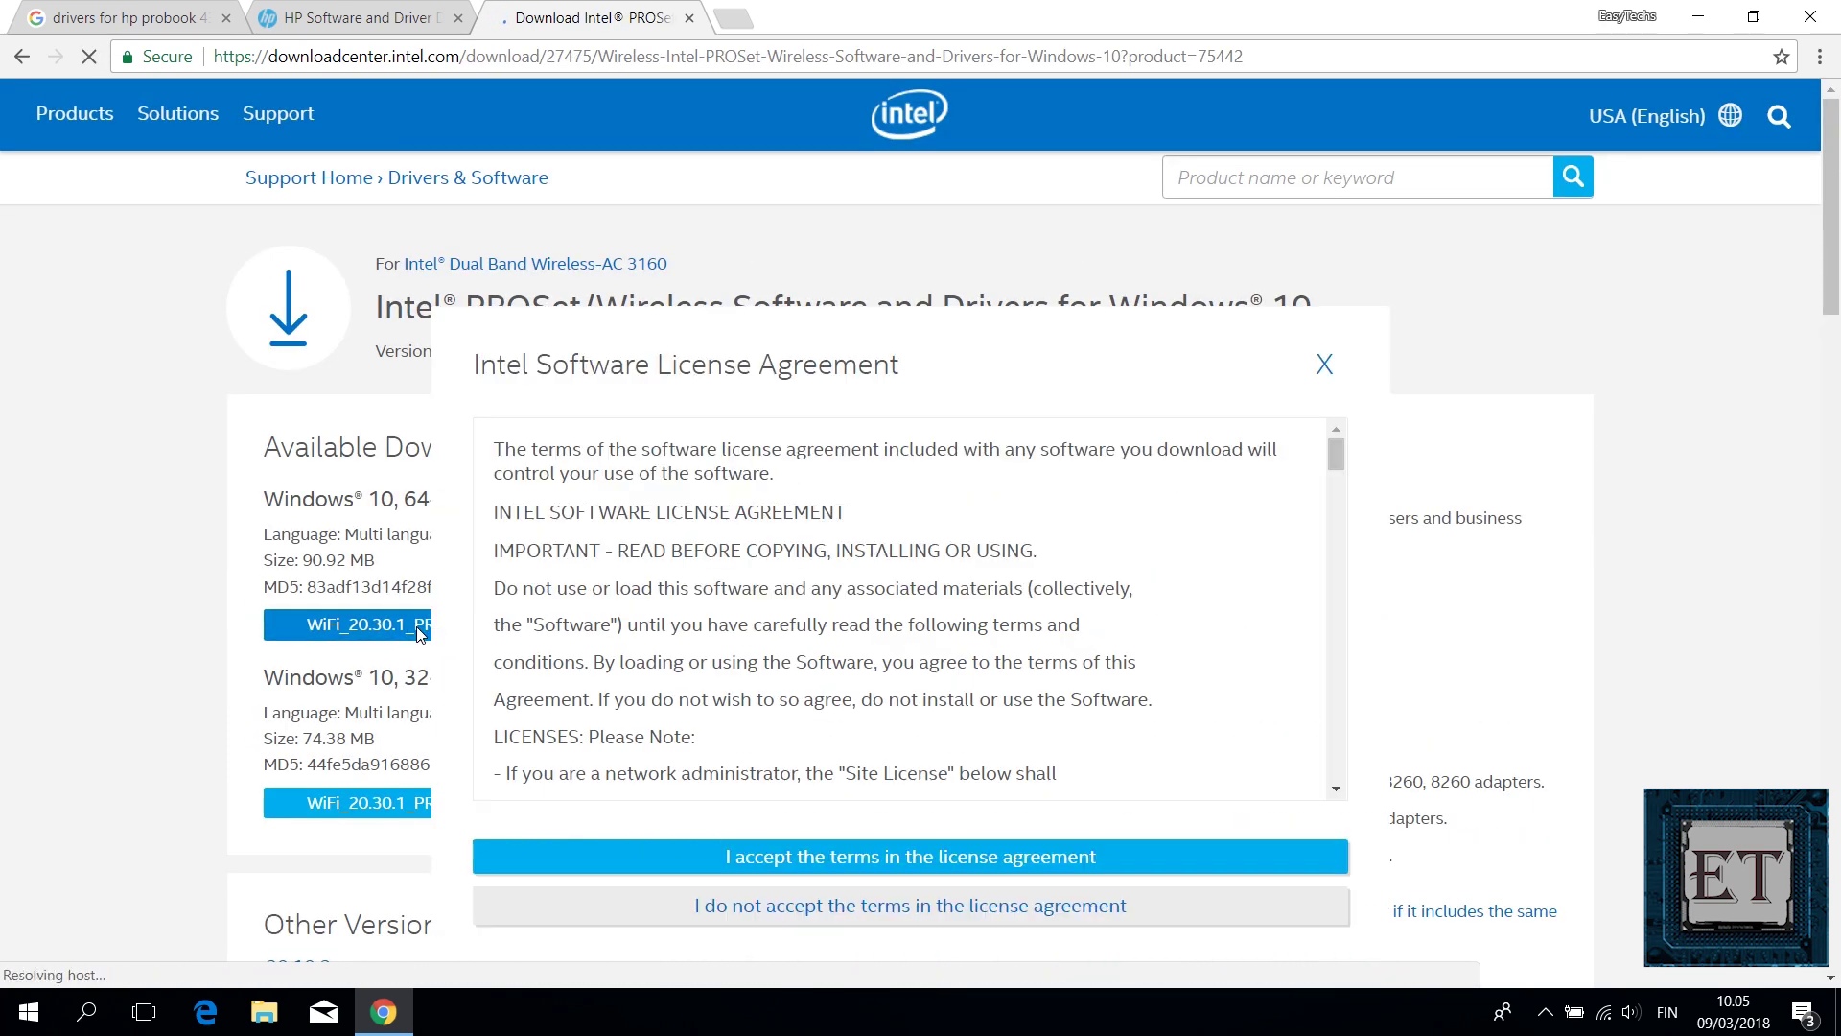
click(832, 859)
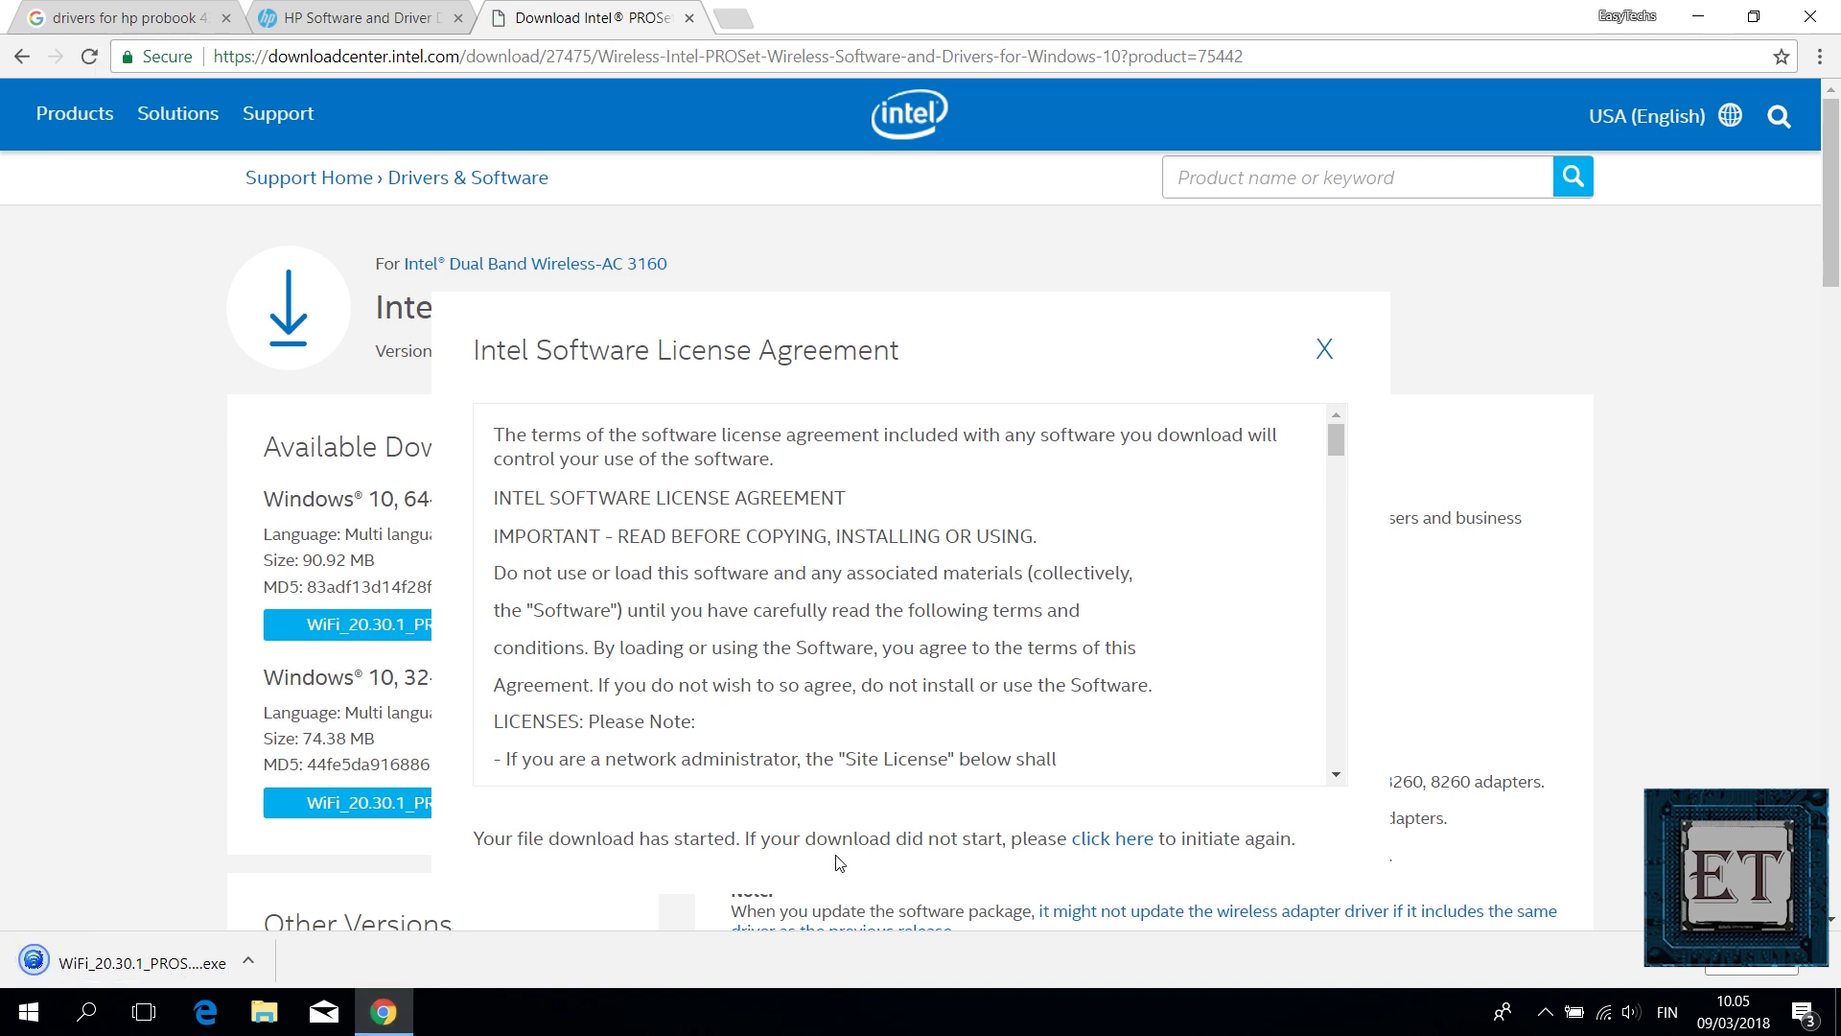
Step: Run the downloaded Intel Wi-Fi installer, agree to the EULA, and install with default settings
click(156, 974)
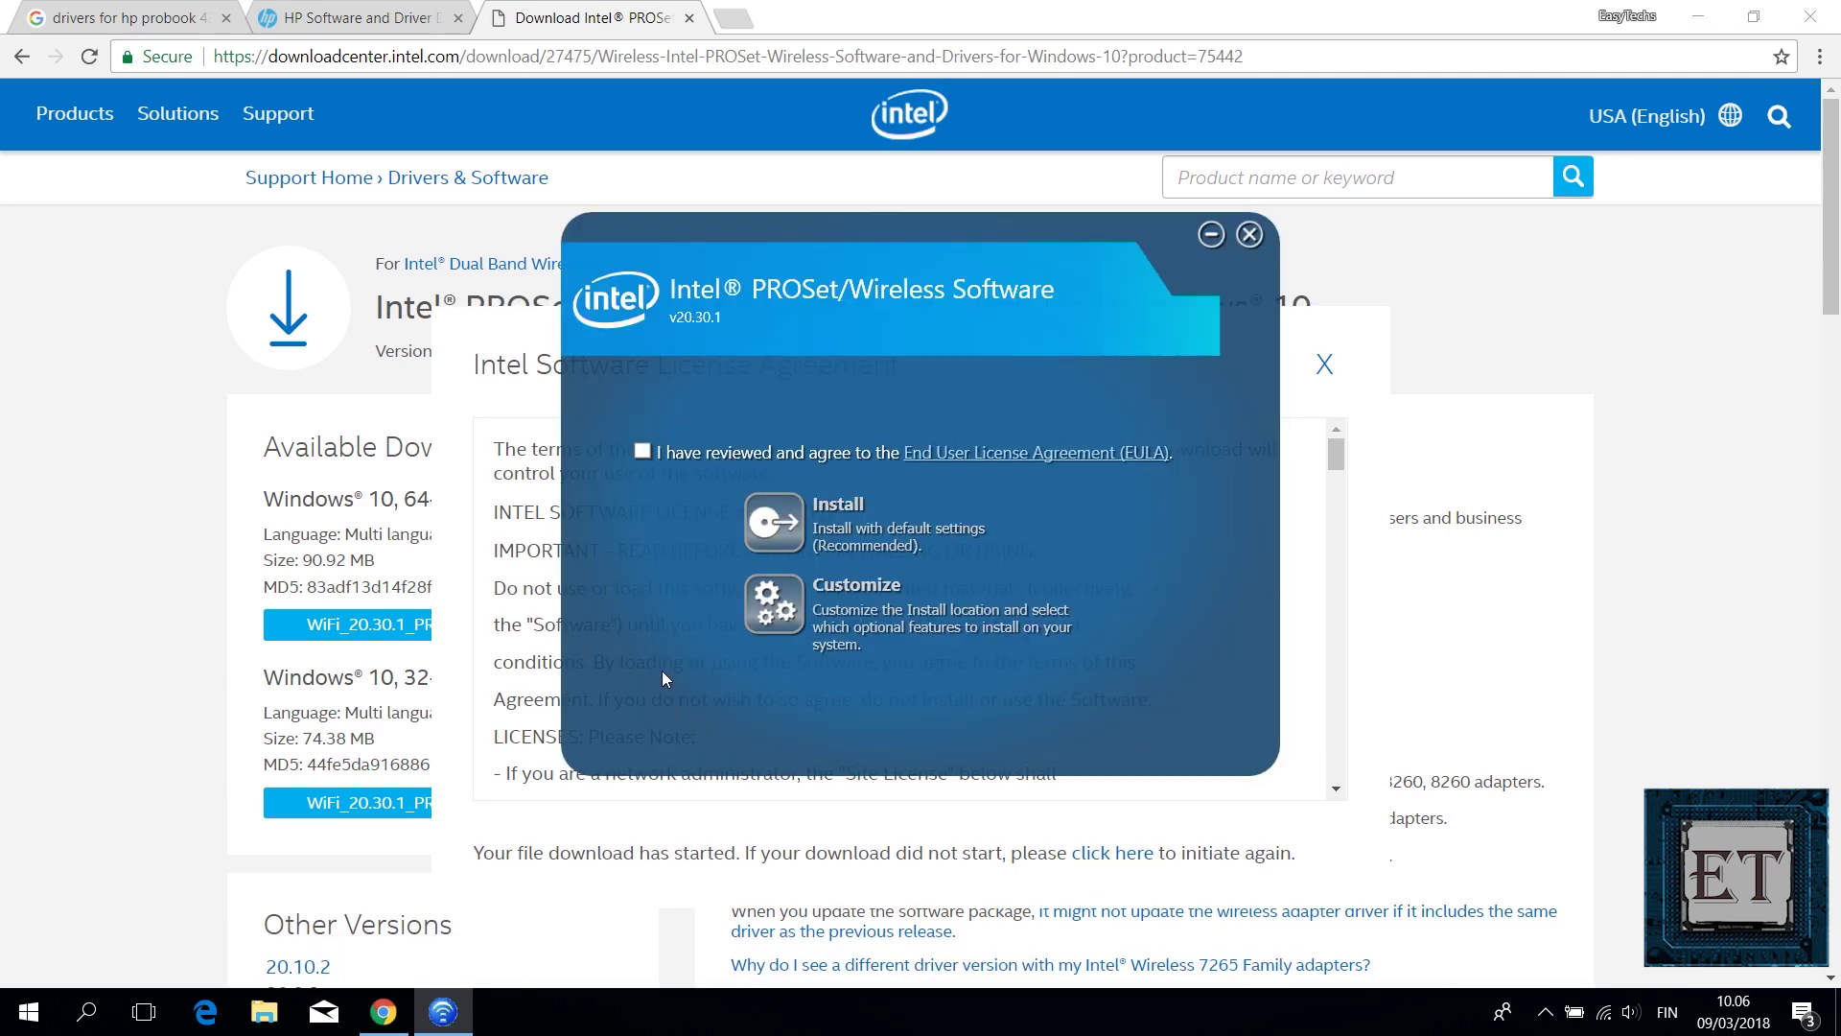
click(642, 452)
click(774, 522)
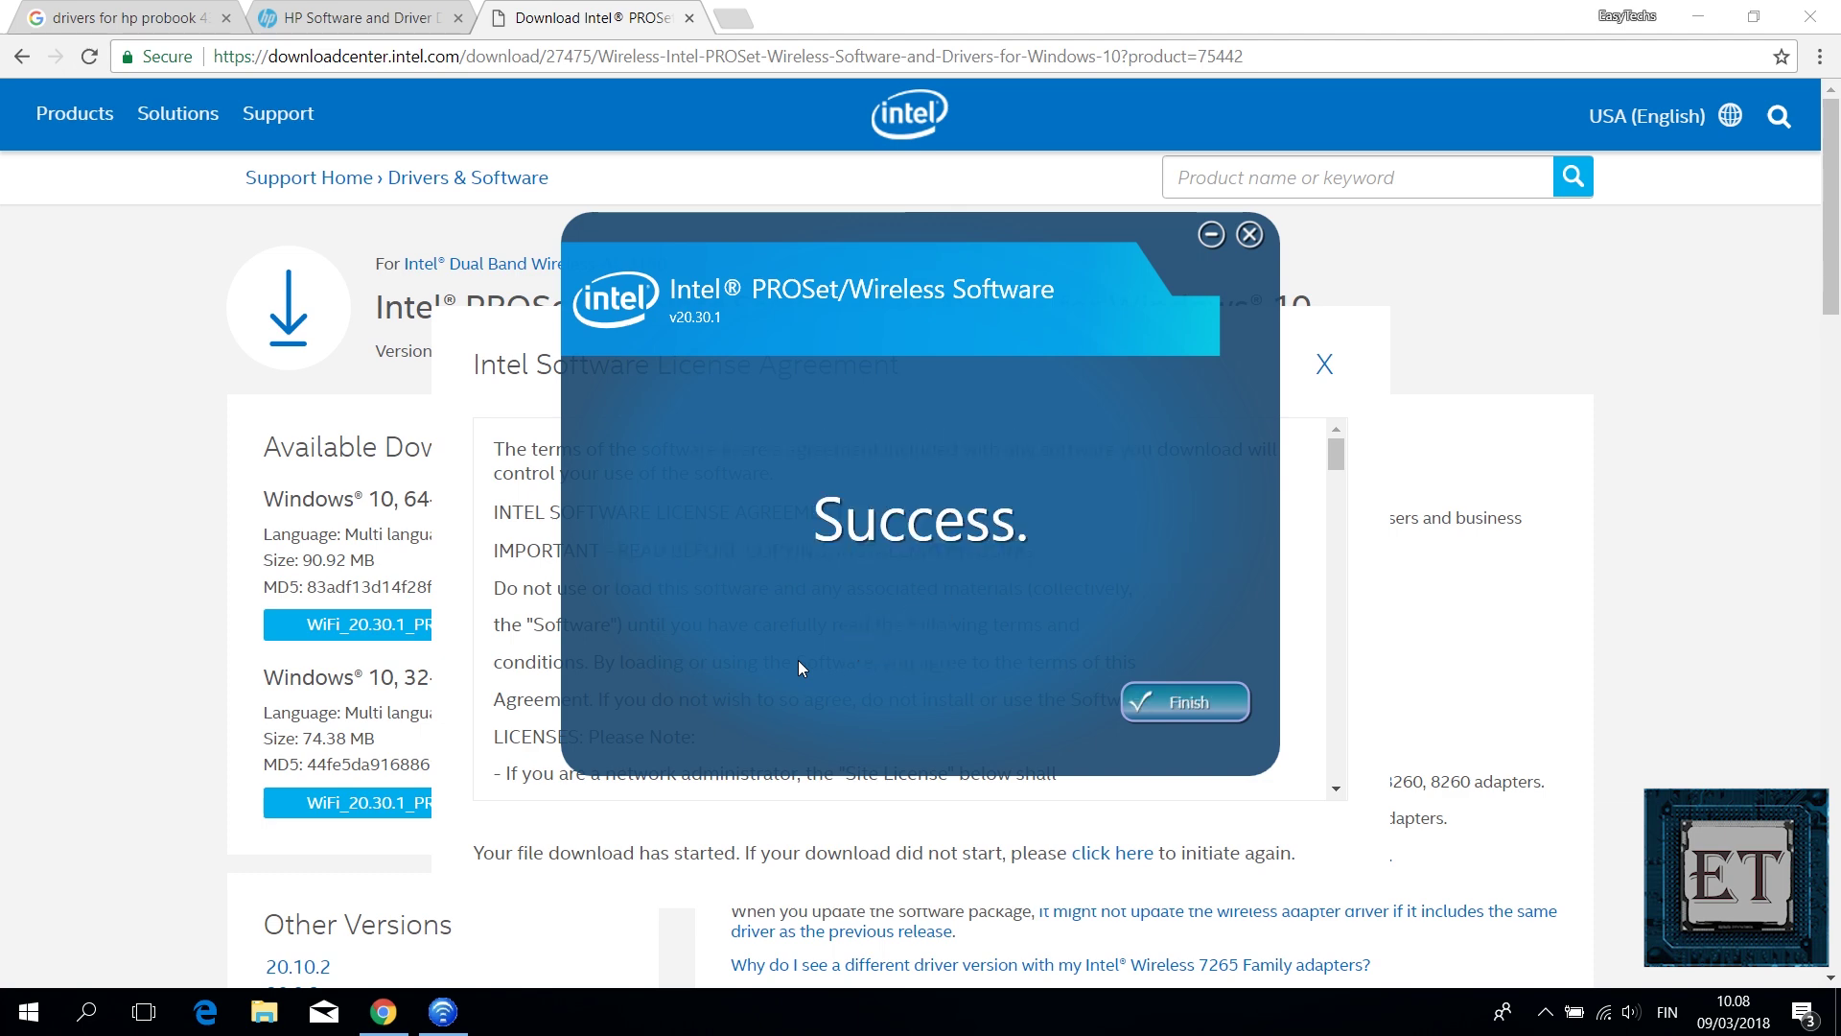
Step: Close the completed Intel PROSet/Wireless installer with Finish
click(1189, 705)
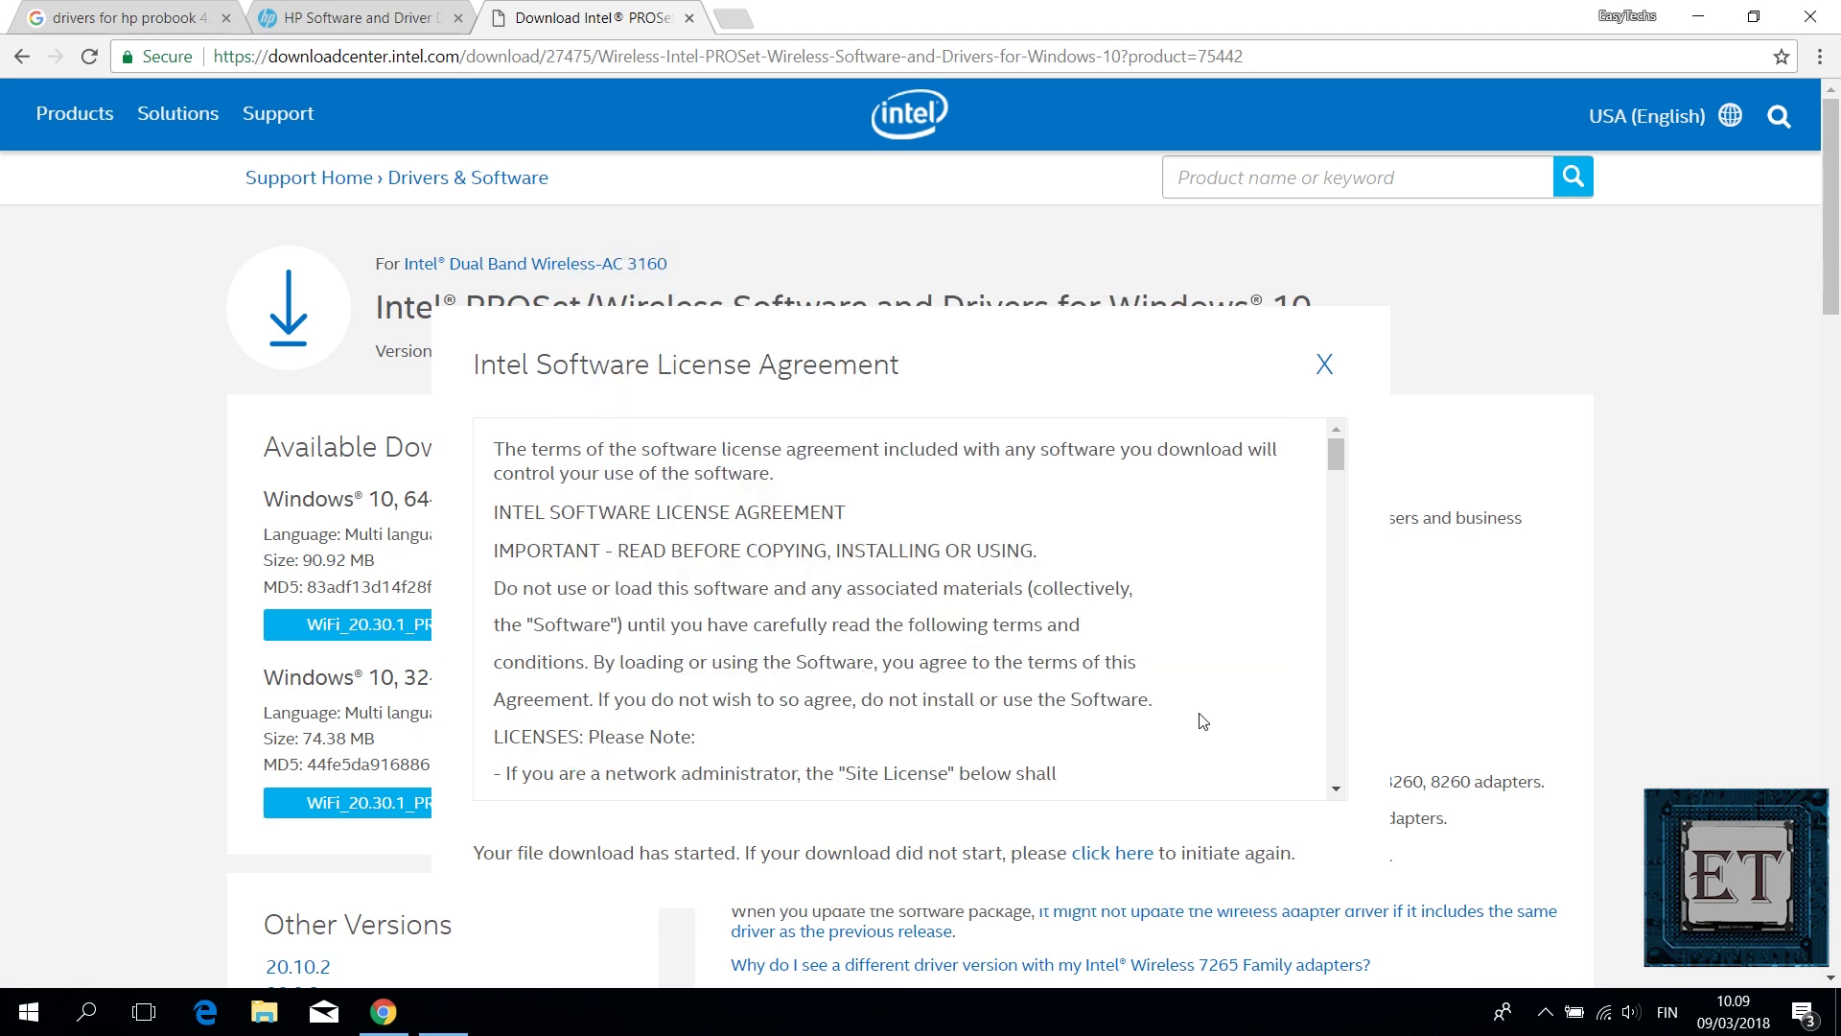